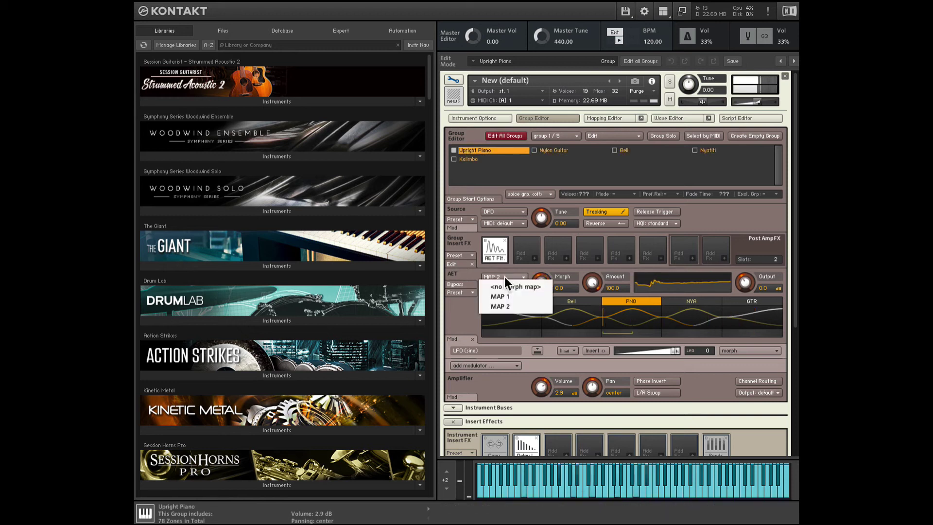
Step: Assign MAP 1 to the morph, raise the Kalimba group's volume, and set Upright Piano's morph to 32
click(504, 296)
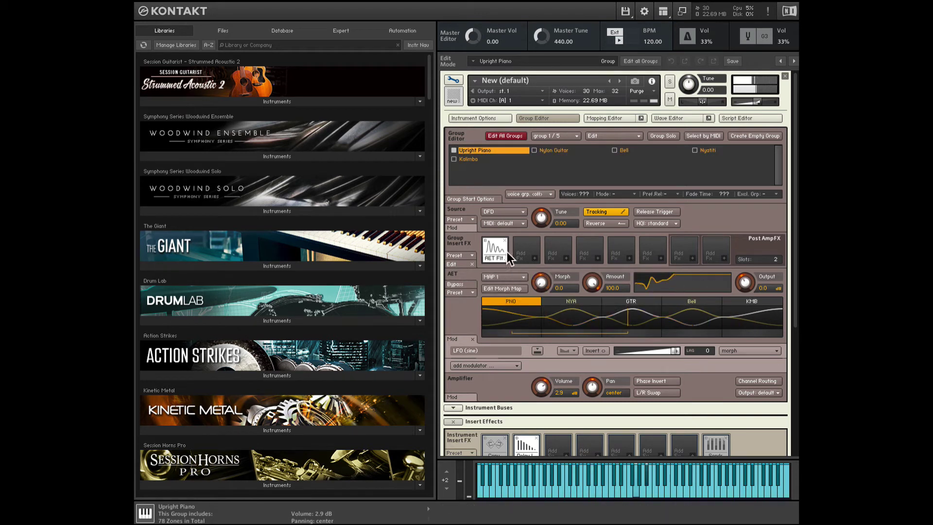
click(470, 160)
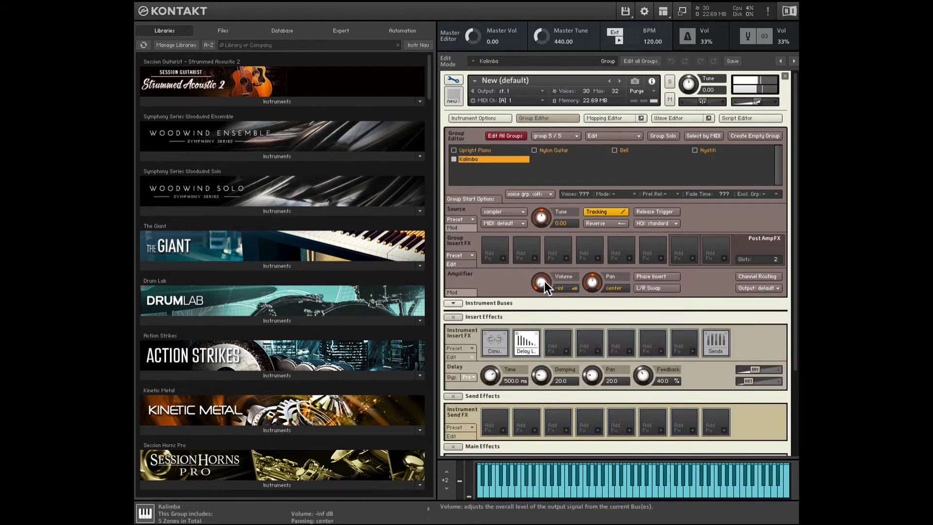
drag(543, 258, 544, 237)
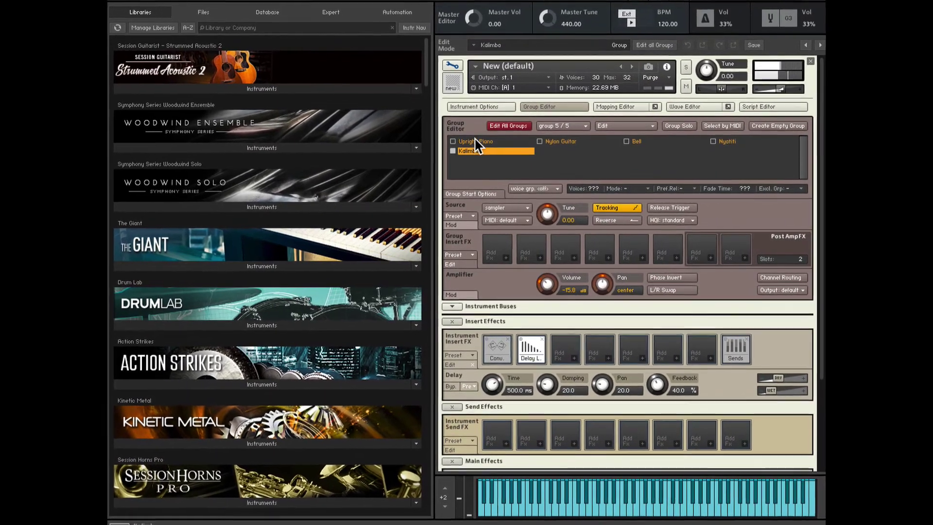
click(476, 147)
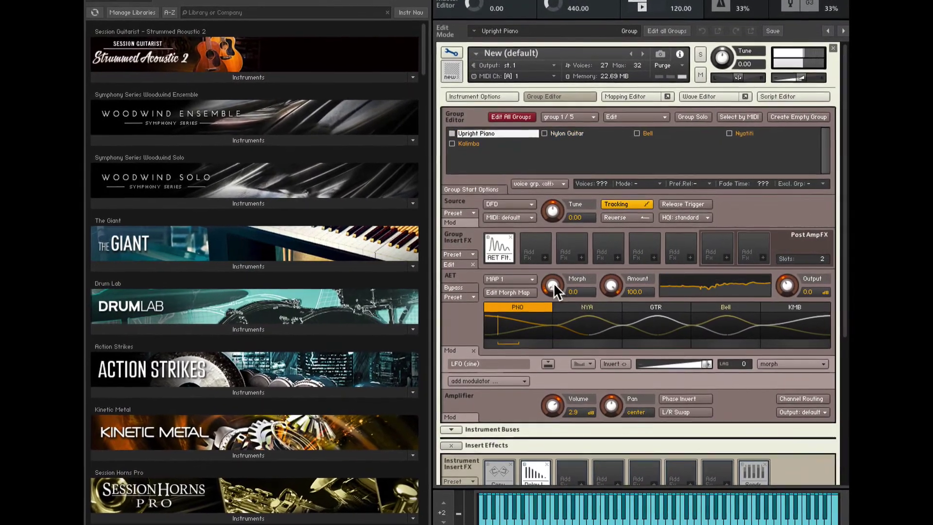
drag(551, 284, 555, 229)
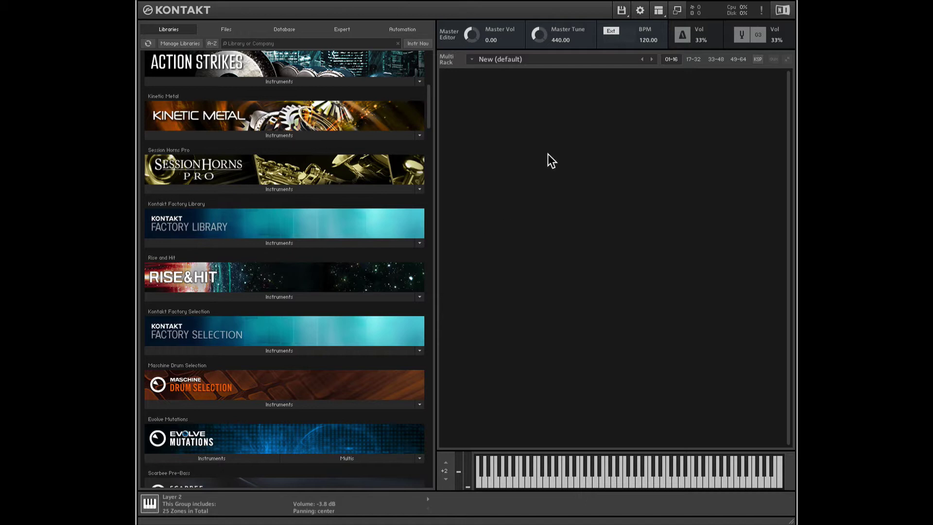
Step: Load Upright Piano.nki from Band > 2 - Acoustic Pianos into the rack and open it for editing
drag(429, 106, 428, 111)
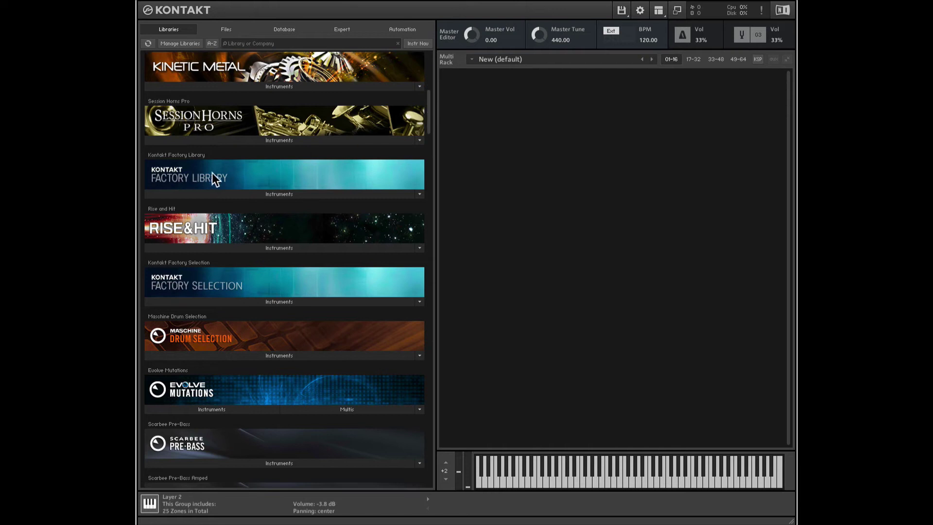
click(217, 194)
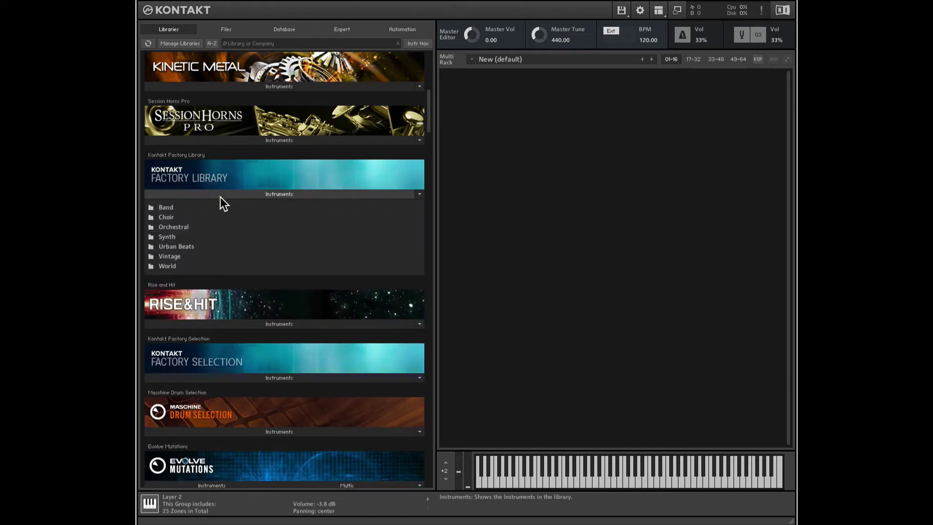
click(182, 208)
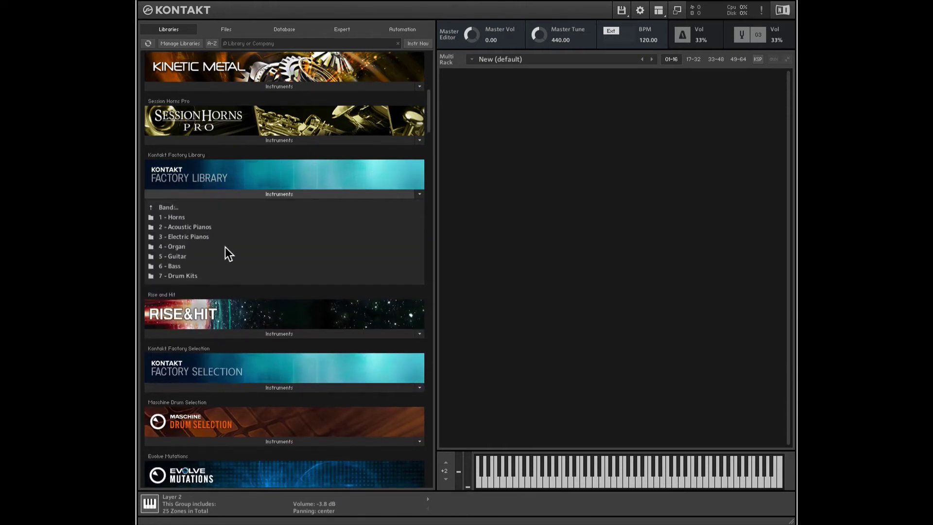
click(199, 228)
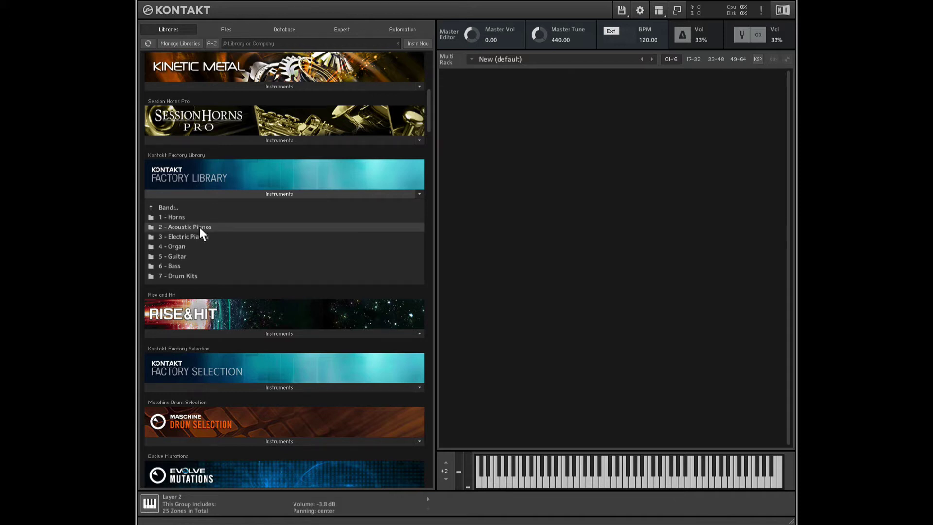
drag(185, 237, 532, 141)
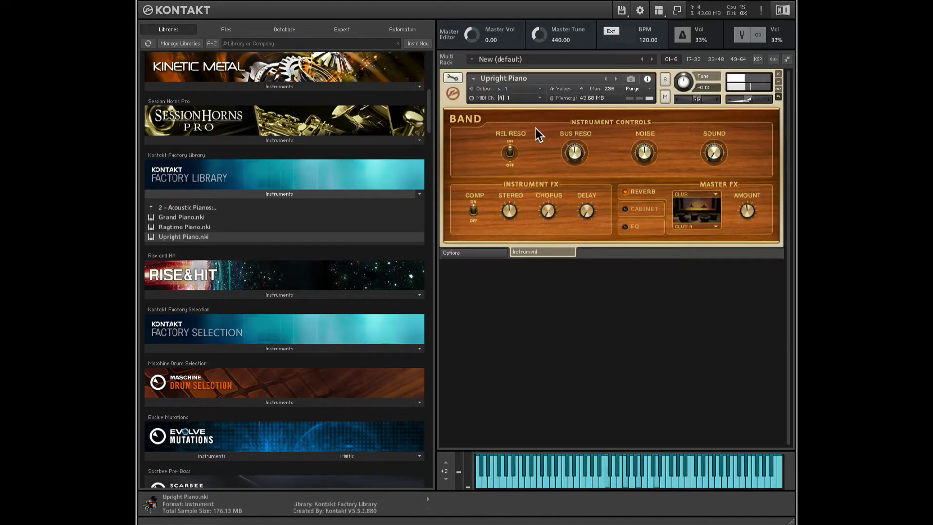
click(453, 78)
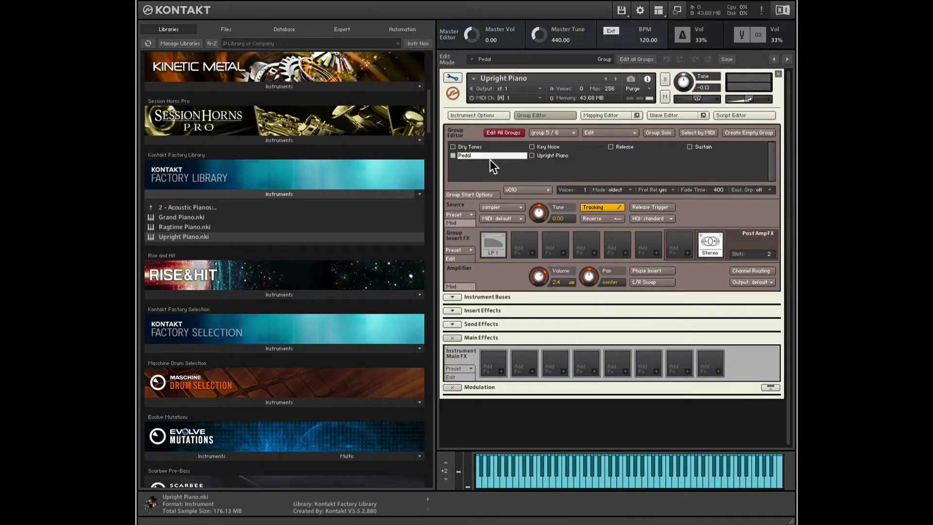
Step: Solo and select the Upright Piano group in the Group Editor's group list
click(543, 116)
click(543, 115)
click(661, 133)
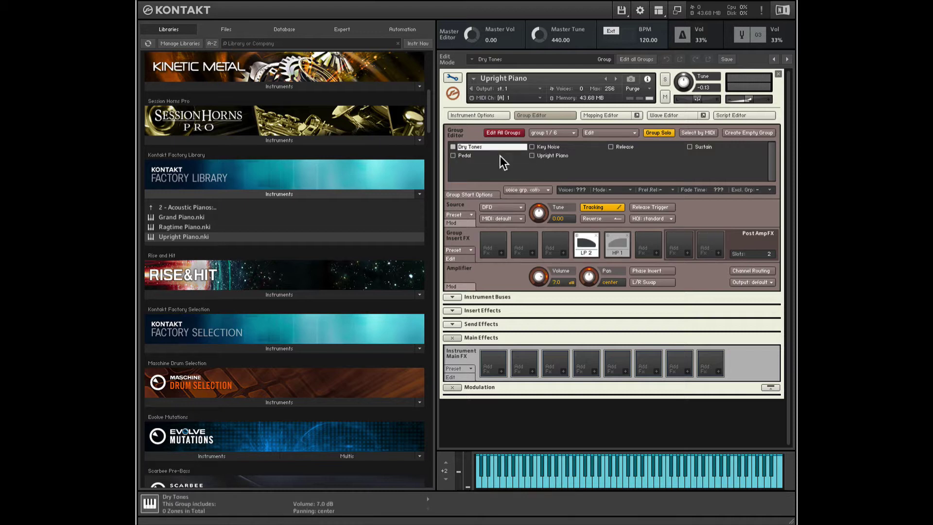
click(541, 147)
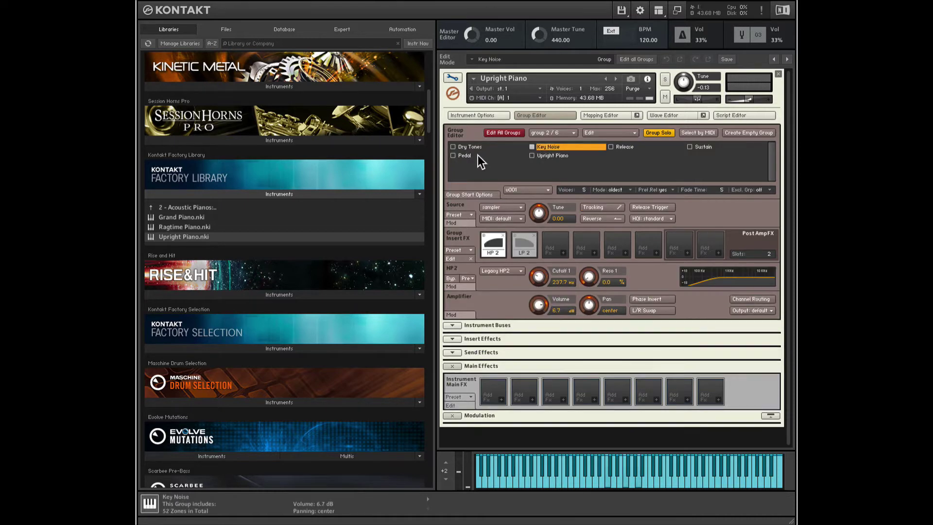
click(477, 156)
click(546, 154)
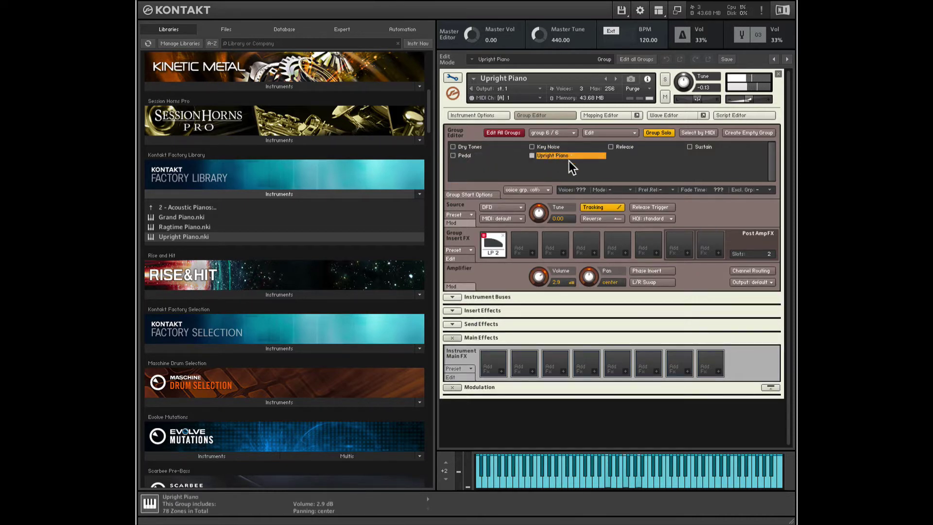
double_click(564, 156)
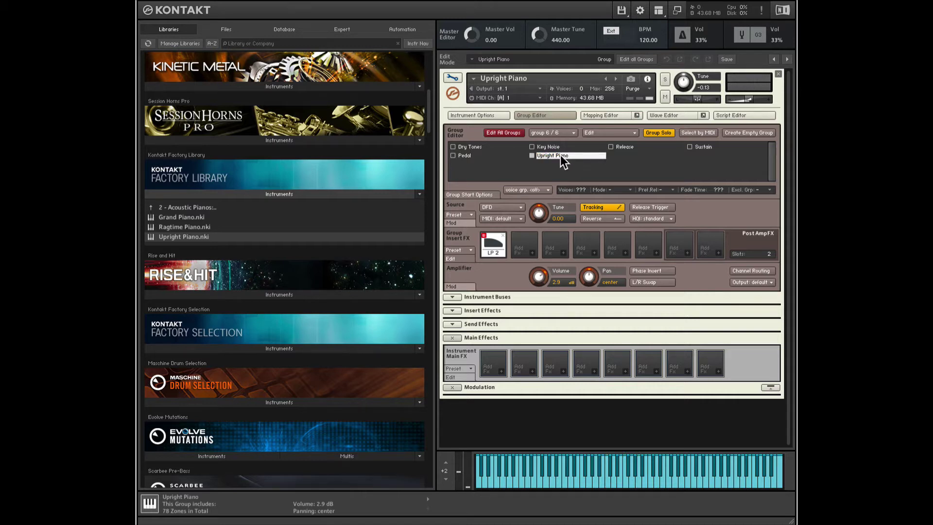
Step: Copy the Upright Piano group, exit Edit Mode and remove the piano instrument from the rack
click(616, 132)
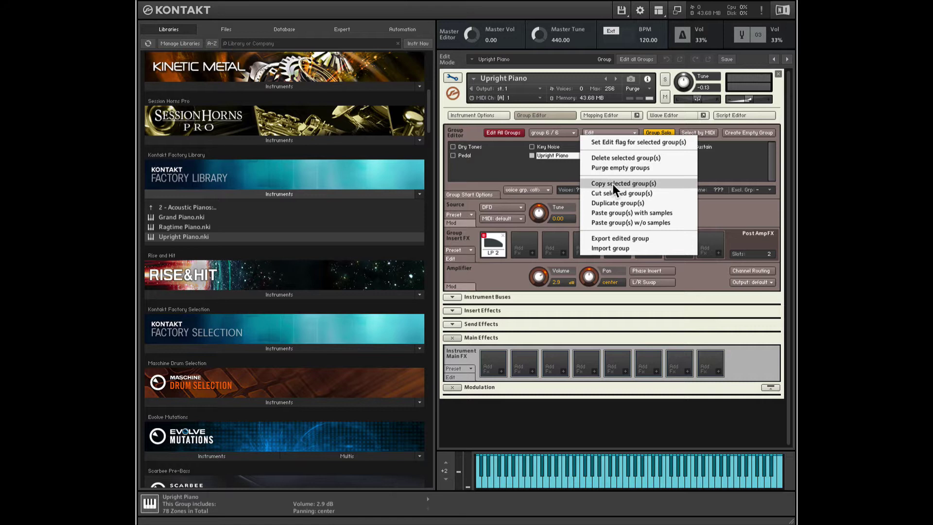
click(625, 182)
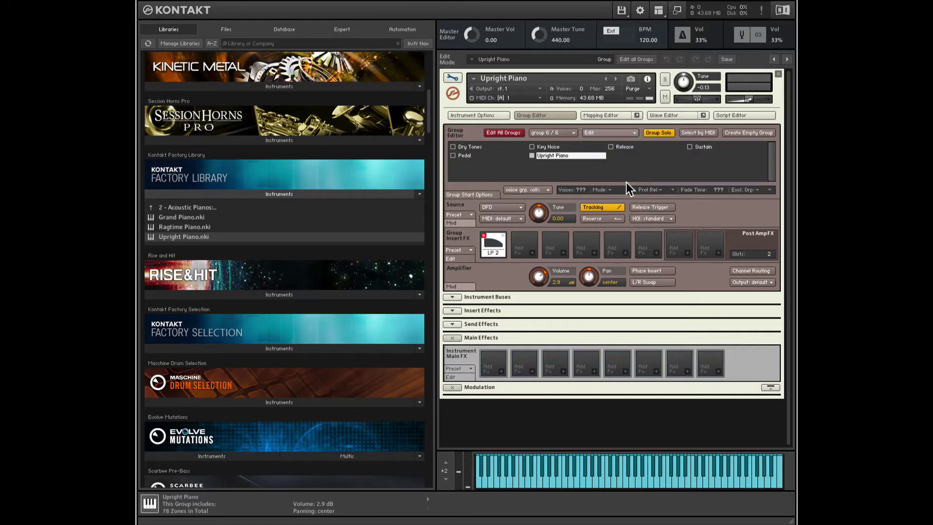
click(454, 76)
click(778, 74)
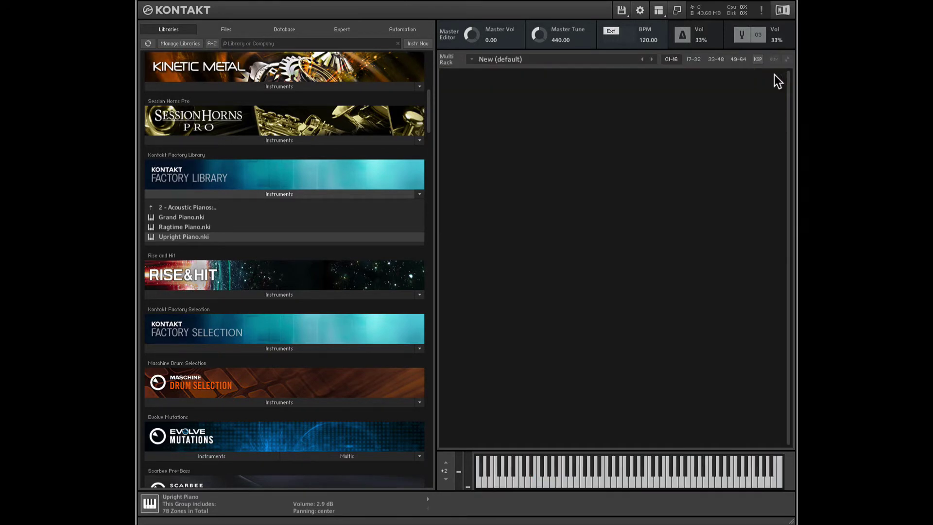
Step: Add a new empty instrument to the rack and open it for editing
click(622, 10)
click(631, 24)
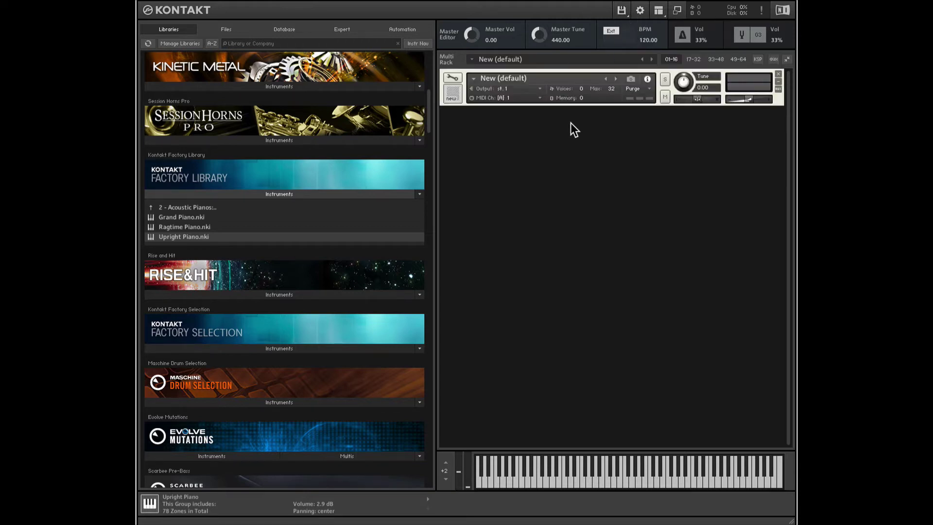
click(454, 78)
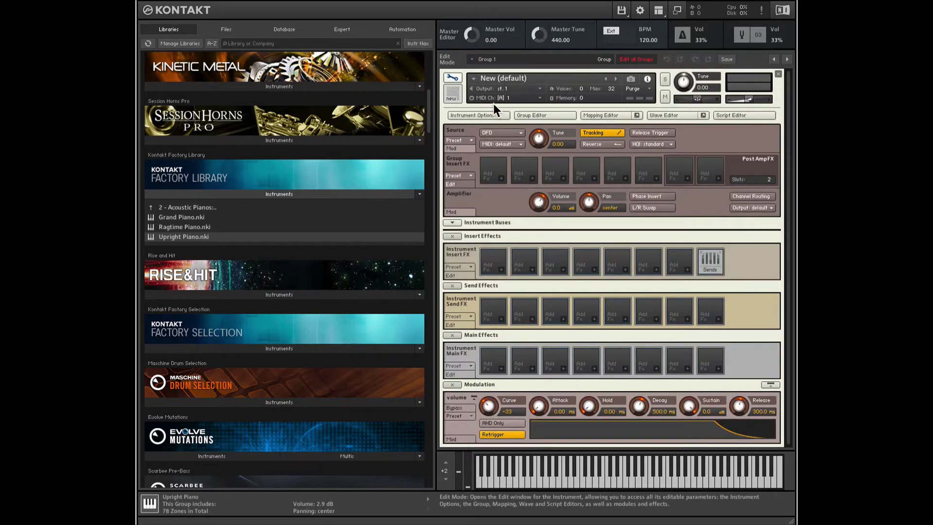
Step: Paste the Upright Piano group with samples, select Group 1 and show the Mapping Editor
click(554, 114)
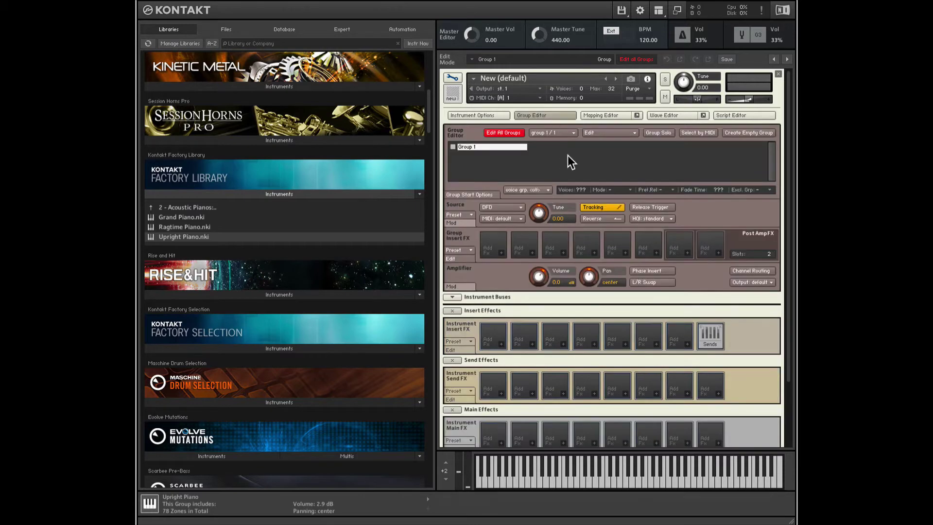
click(613, 134)
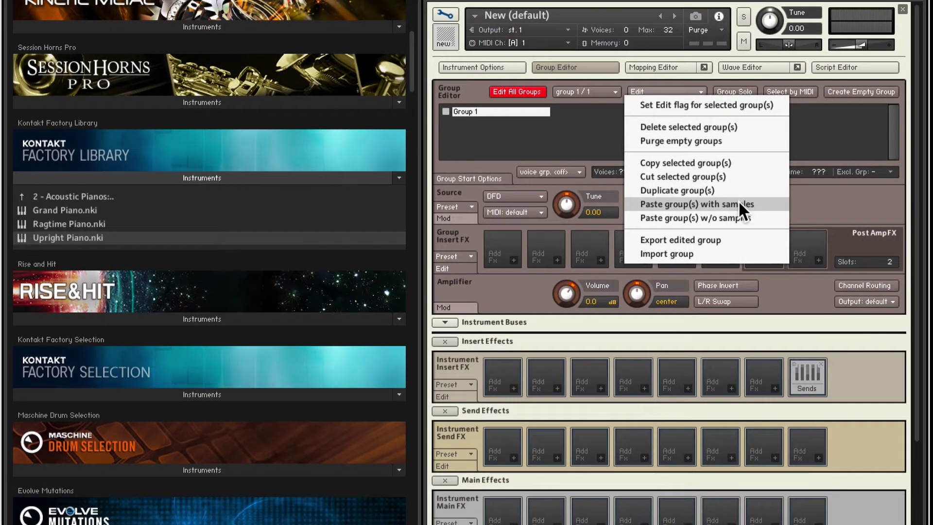
click(739, 204)
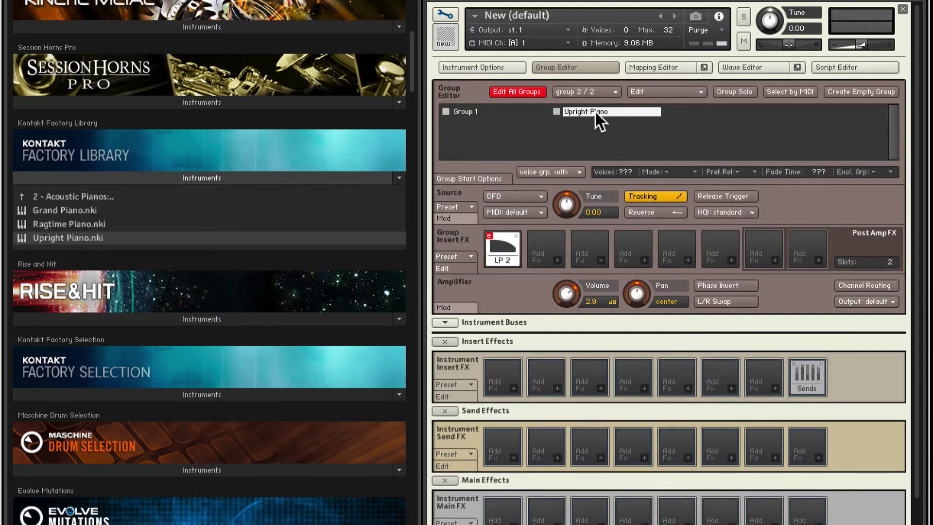
click(487, 112)
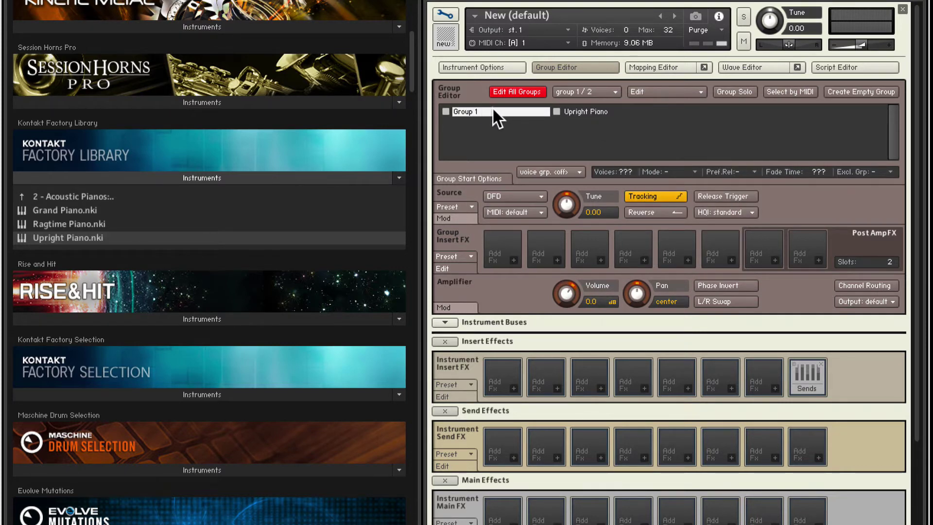
click(674, 66)
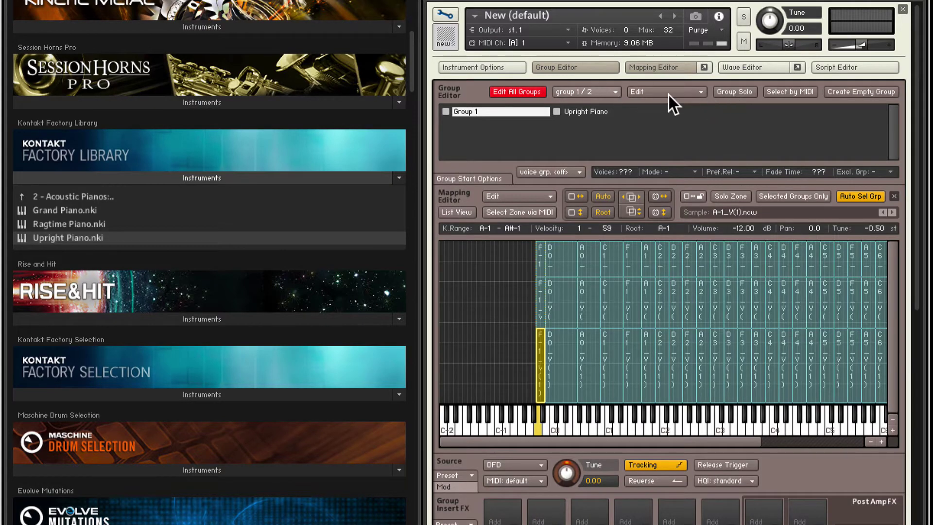
Step: Solo the group, show only selected groups' zones, and delete the empty Group 1
click(740, 90)
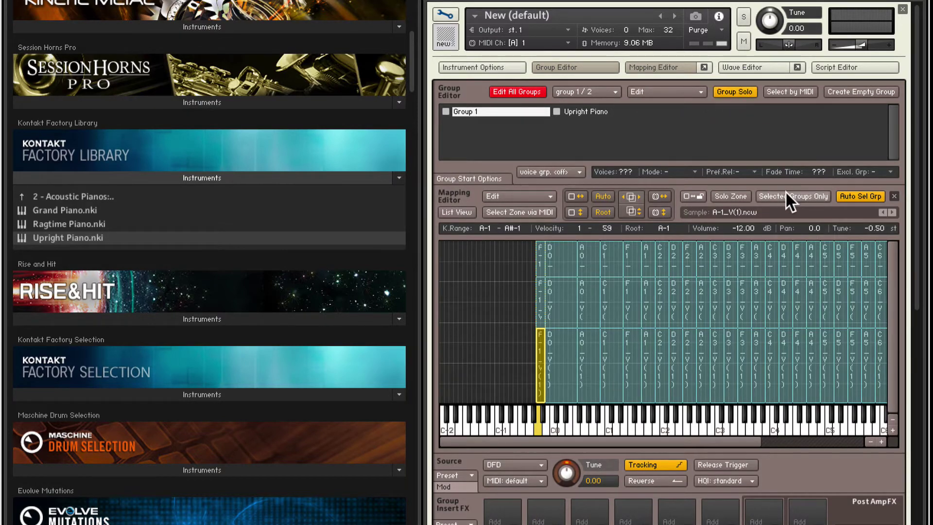
click(786, 194)
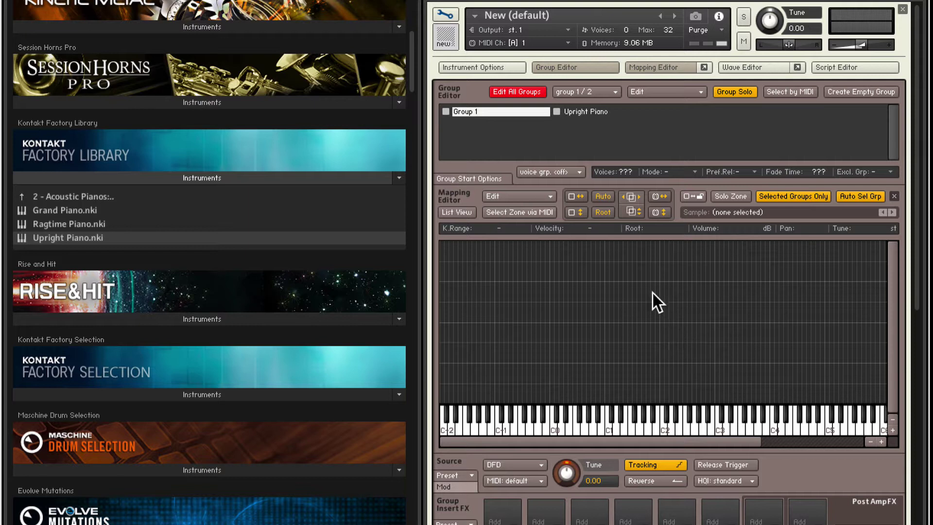
click(526, 90)
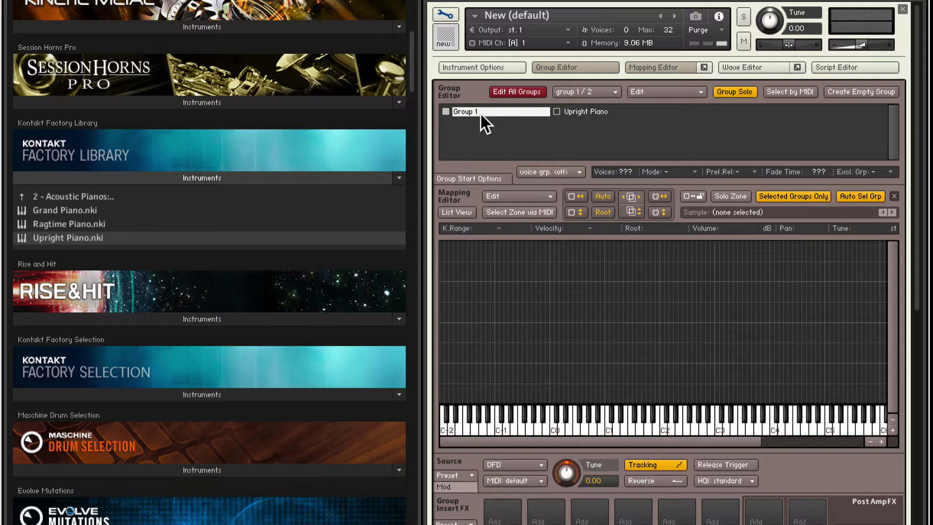
click(692, 90)
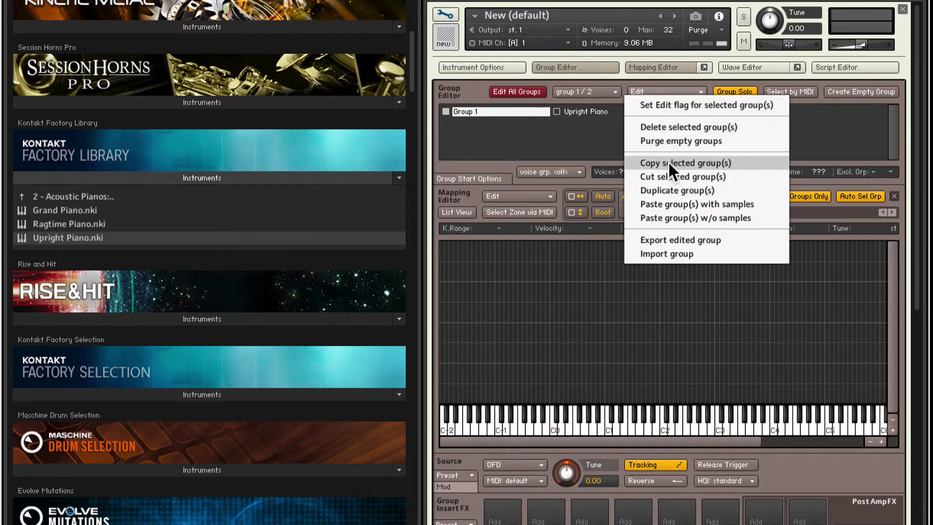
click(673, 126)
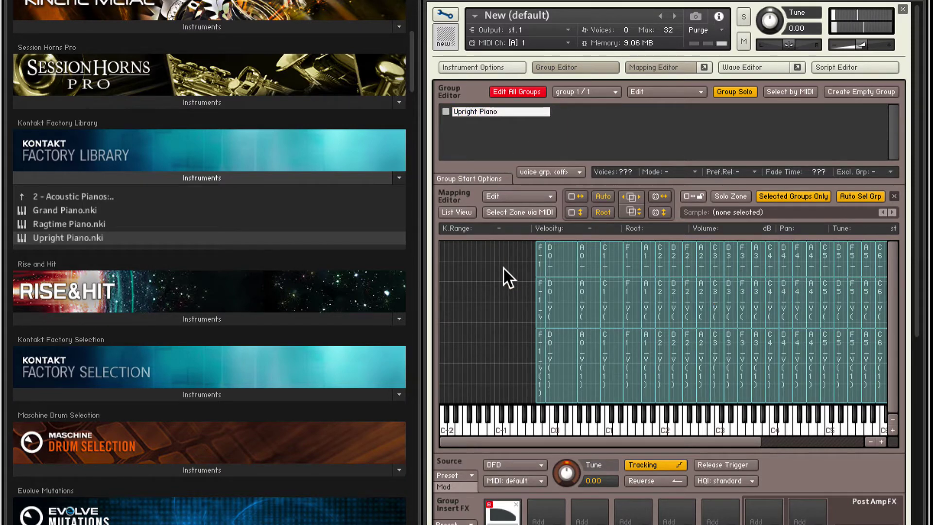
Step: Select all zones and fill the key gaps so the lowest A-1 zones reach C-2
scroll(503, 268, right, 5)
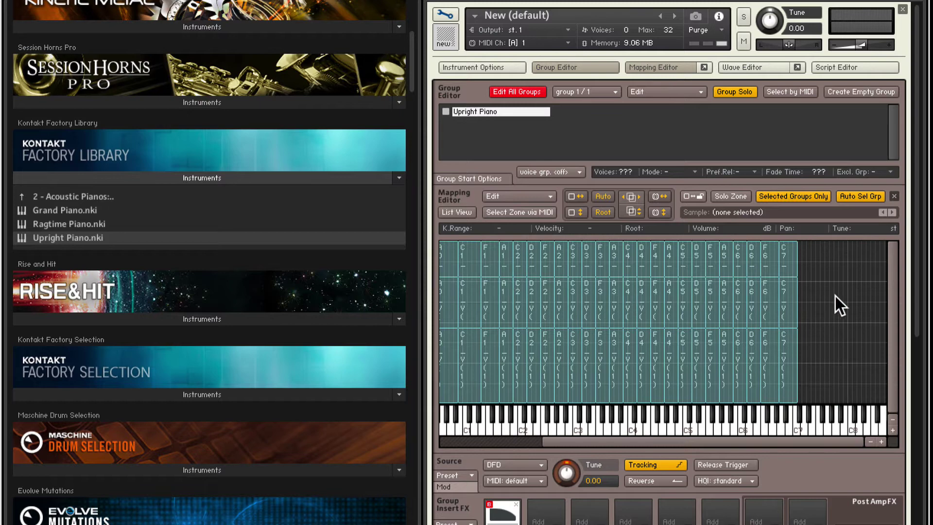
scroll(832, 296, left, 5)
key(ctrl+a)
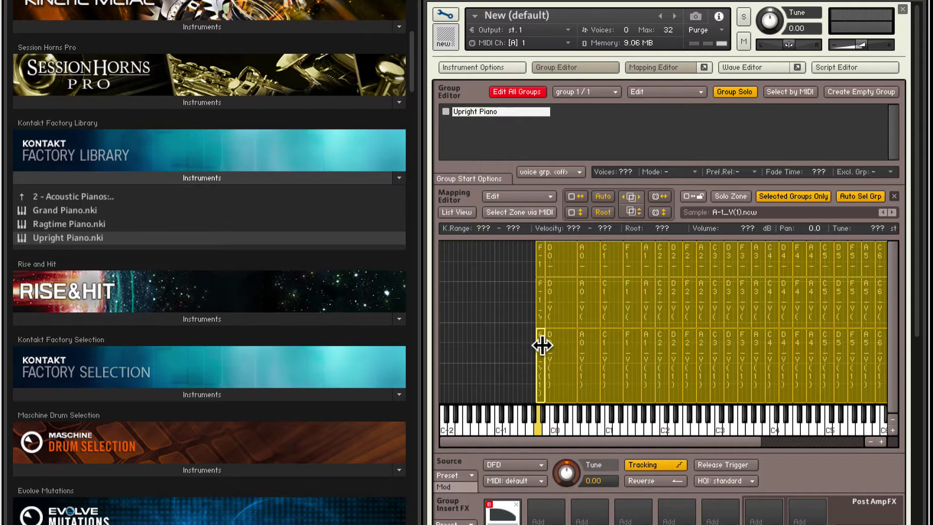
click(576, 196)
scroll(472, 308, right, 3)
scroll(535, 304, left, 3)
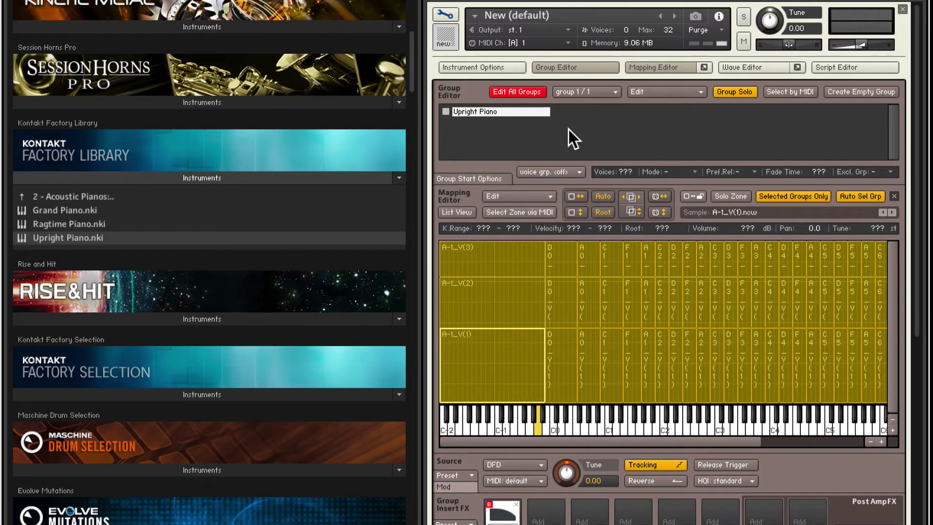
Step: Load Nylon Guitar.nki from Band > 5 - Guitar into the rack
click(445, 14)
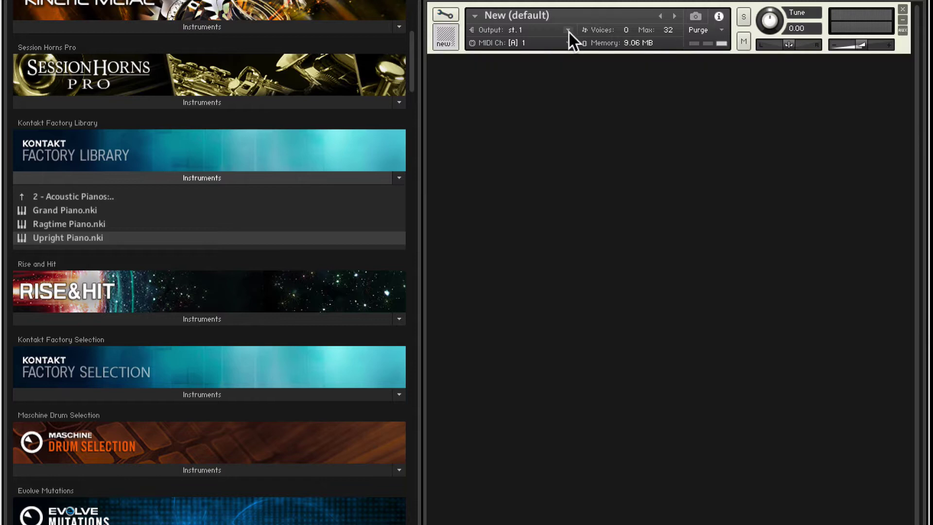
click(104, 195)
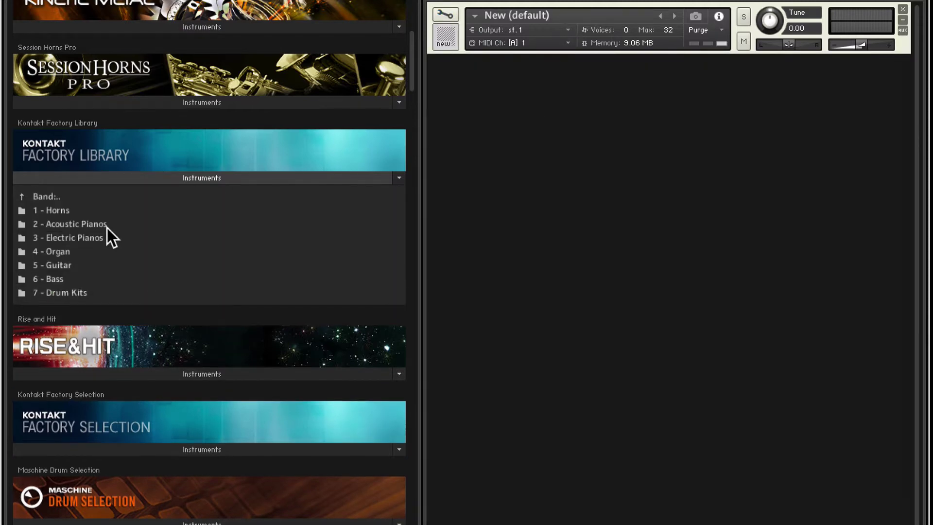
click(75, 263)
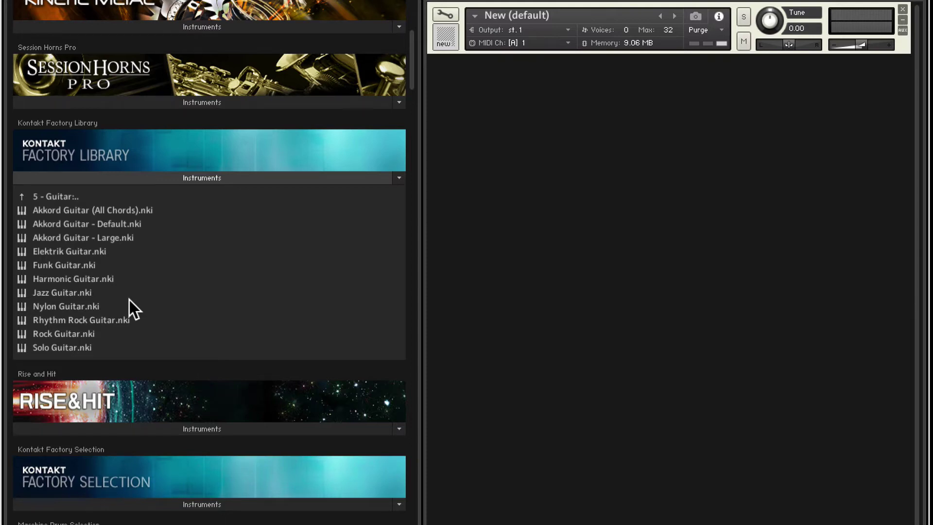
drag(66, 305, 547, 191)
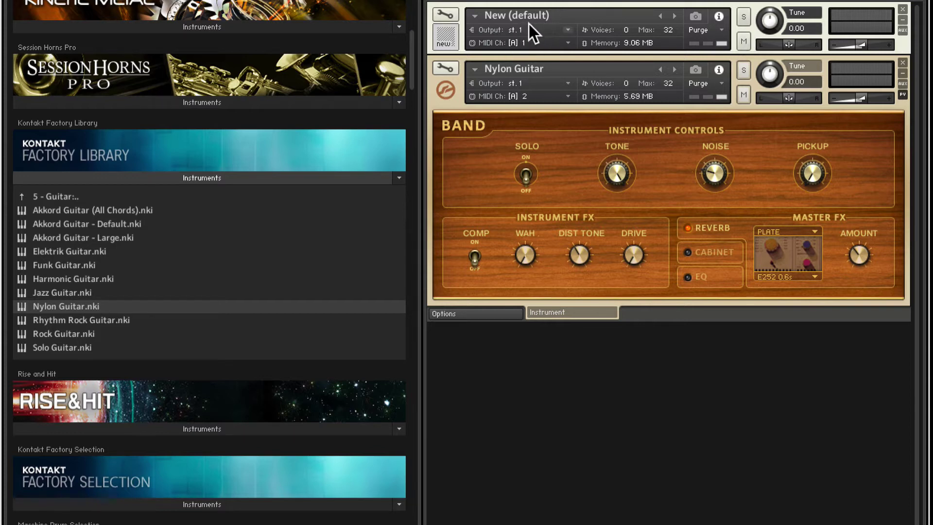
Step: Set the guitar to omni MIDI, mute New (default), and open the guitar for editing
click(551, 95)
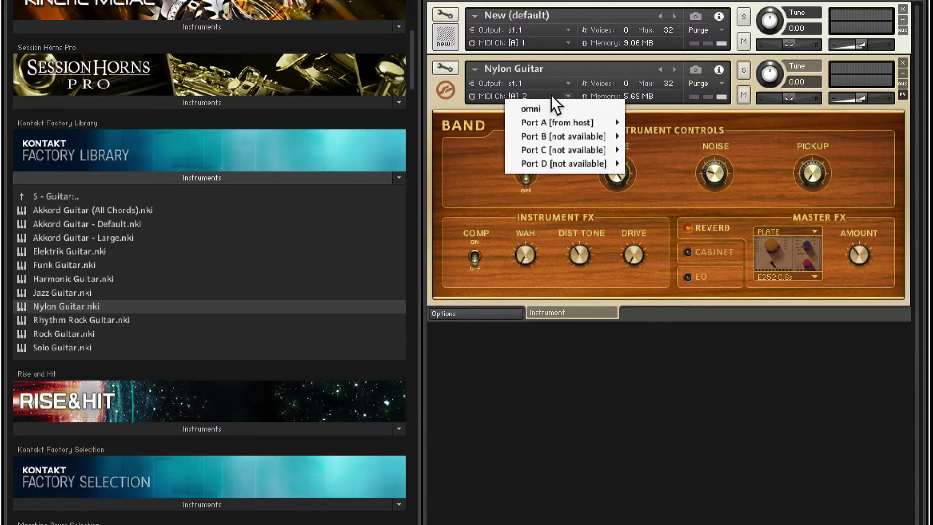
click(541, 109)
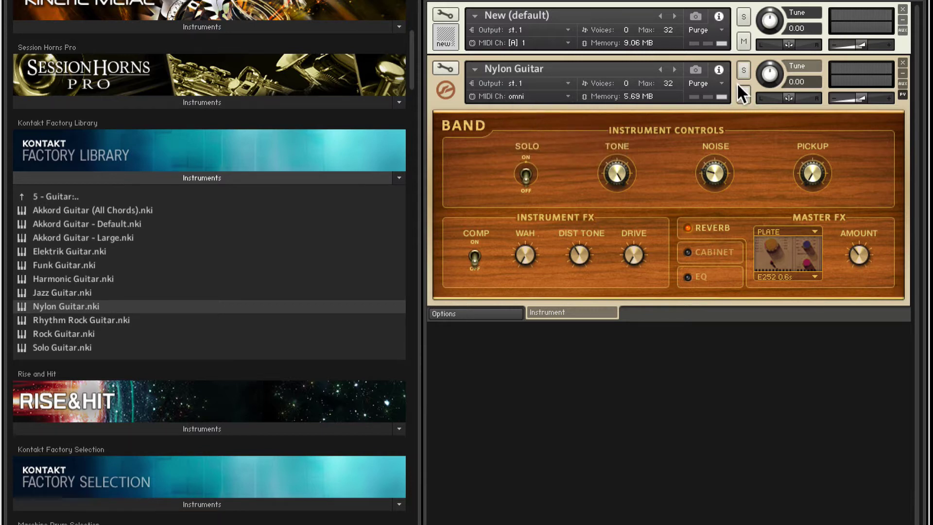
click(743, 40)
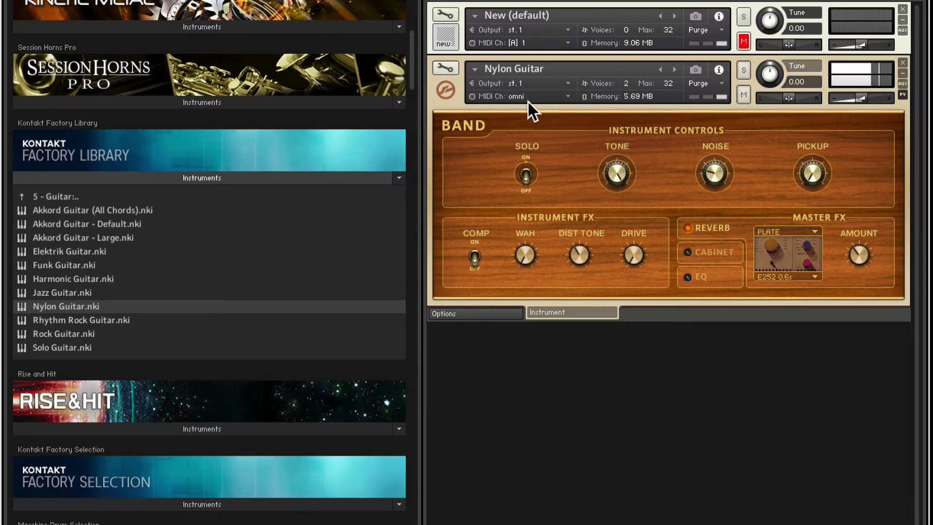
click(445, 66)
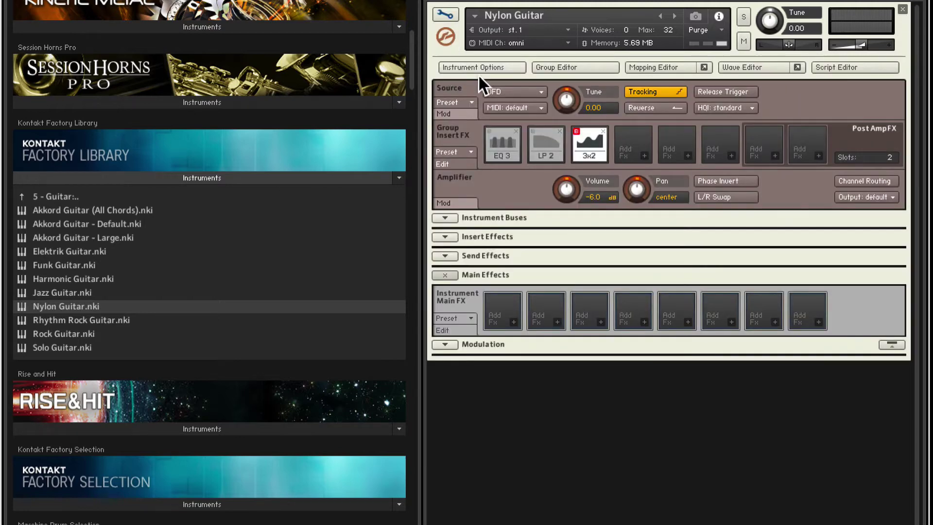
Step: Copy the Nylon Guitar group in the Group Editor and remove the Nylon Guitar instrument
click(578, 67)
double_click(474, 112)
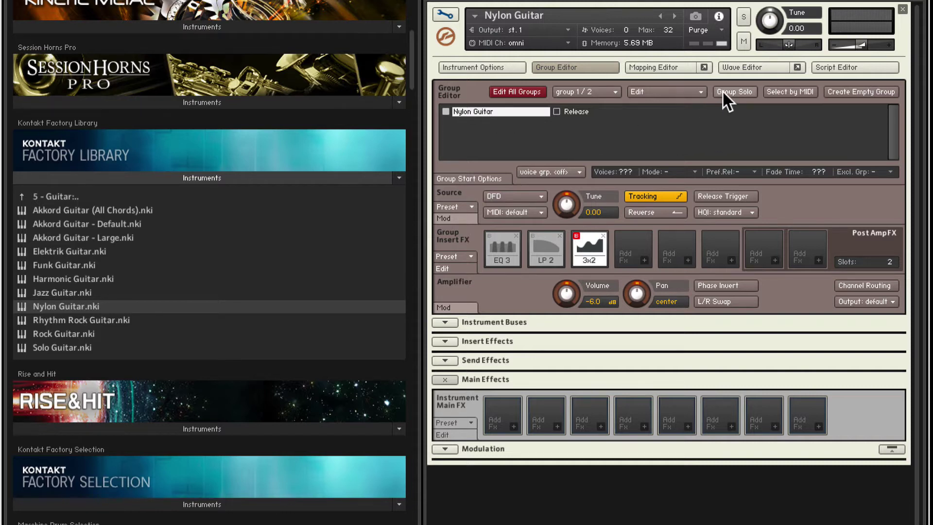
click(676, 90)
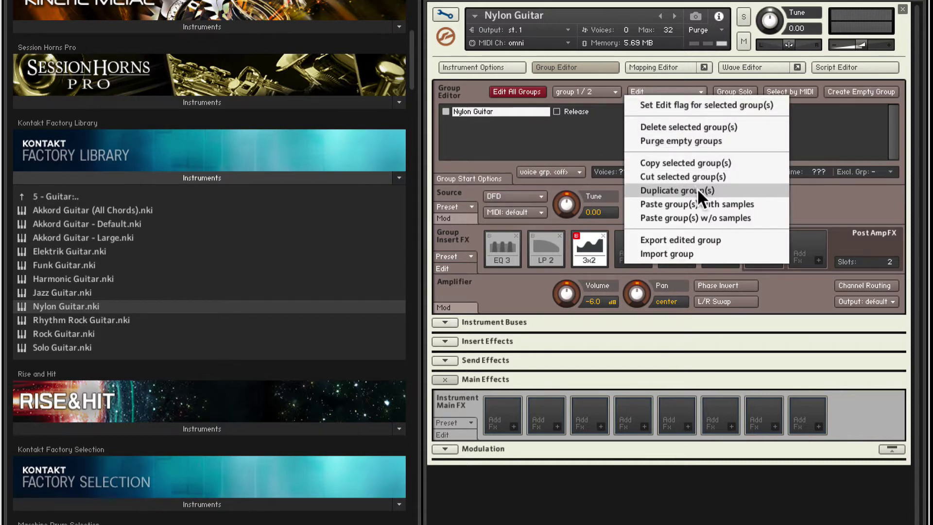
click(694, 162)
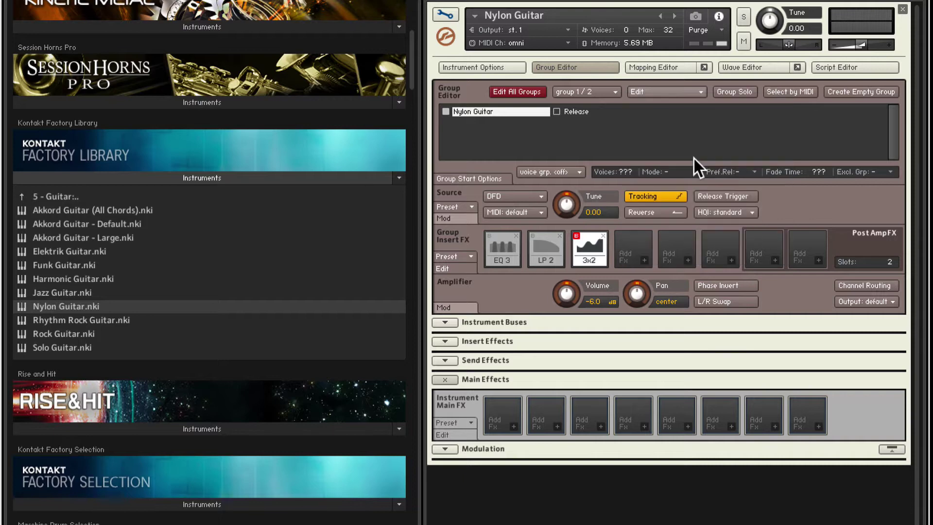
click(902, 8)
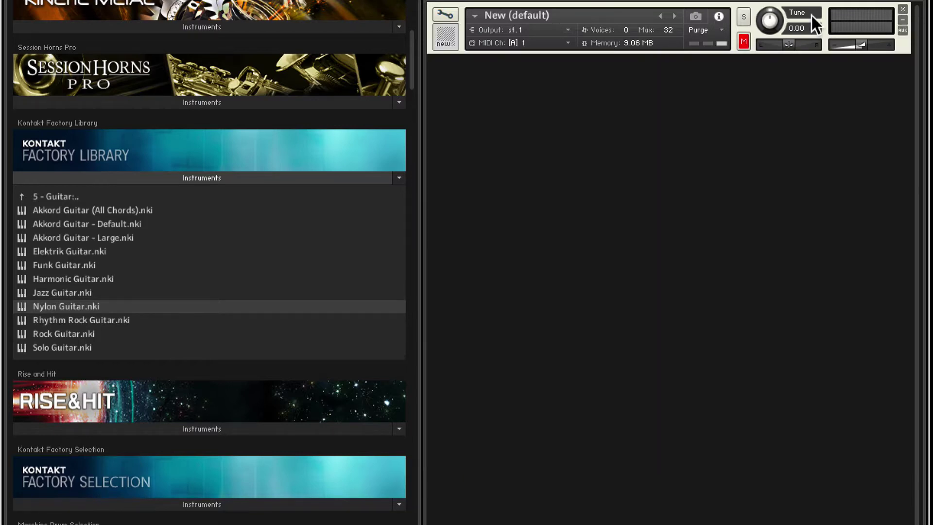
Step: Paste the Nylon Guitar group with its samples into the New (default) instrument
click(452, 13)
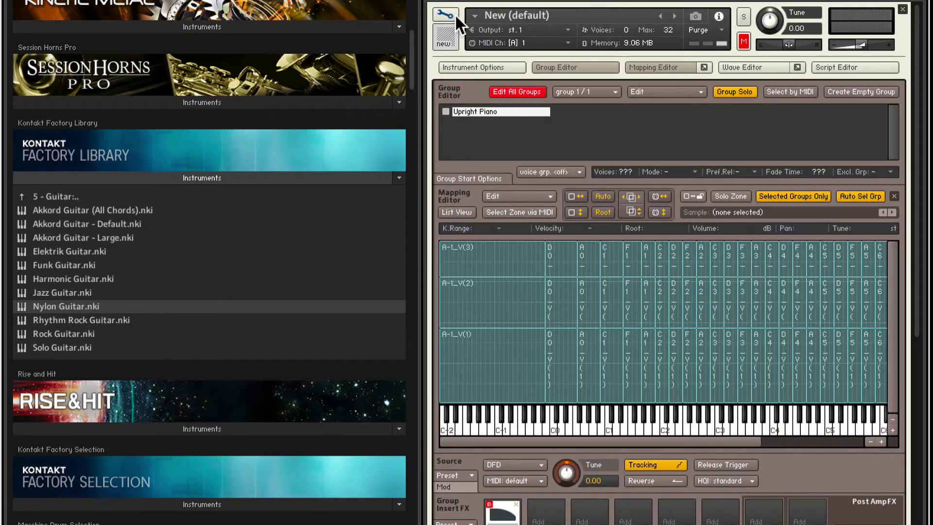
click(663, 92)
click(742, 204)
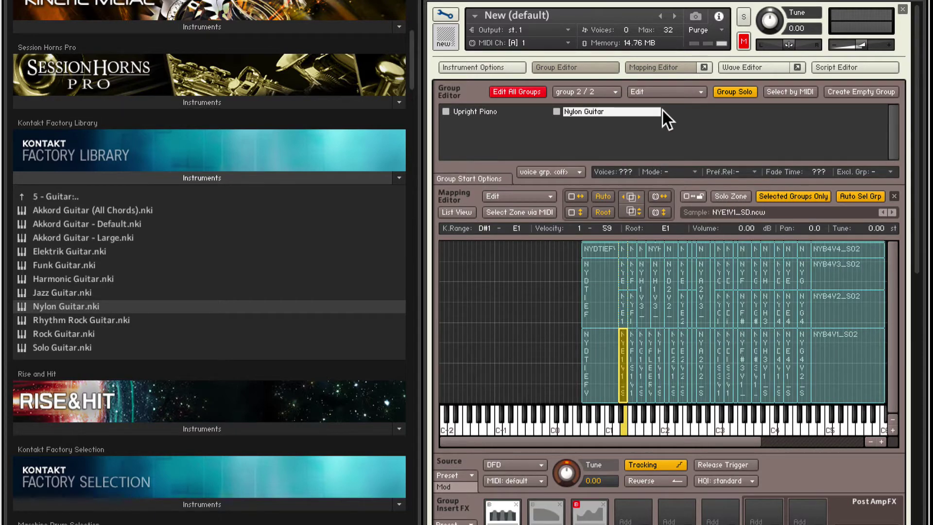
Step: Remove the 3x2, LP 2 and EQ 3 inserts from the guitar group and LP 2 from the piano
click(653, 67)
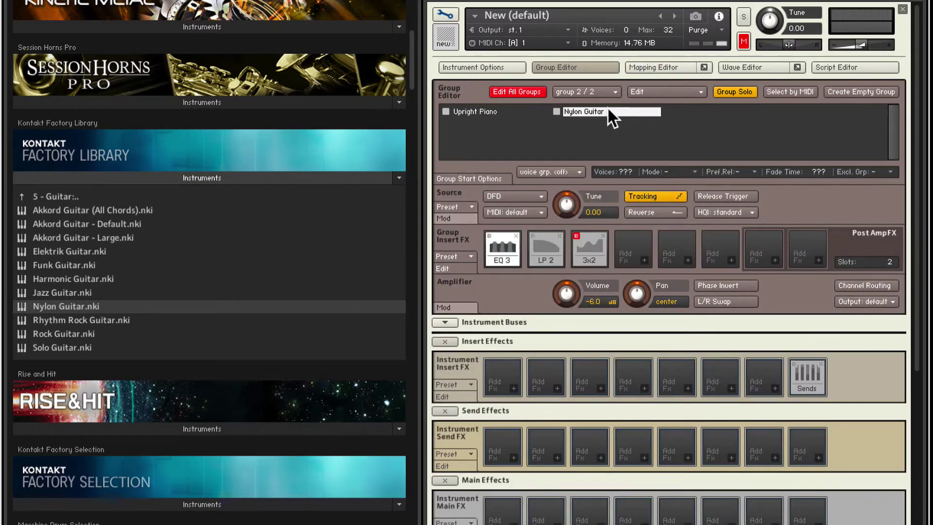
click(603, 236)
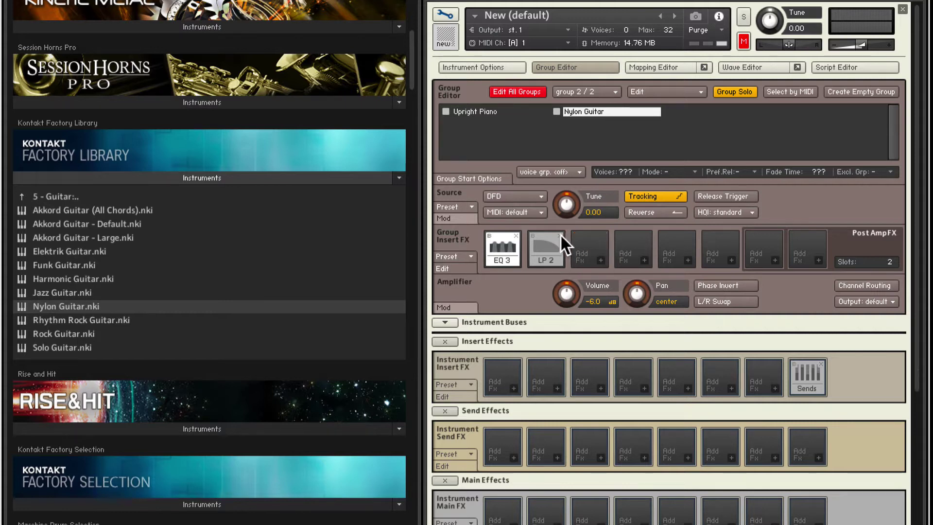
click(559, 235)
click(516, 235)
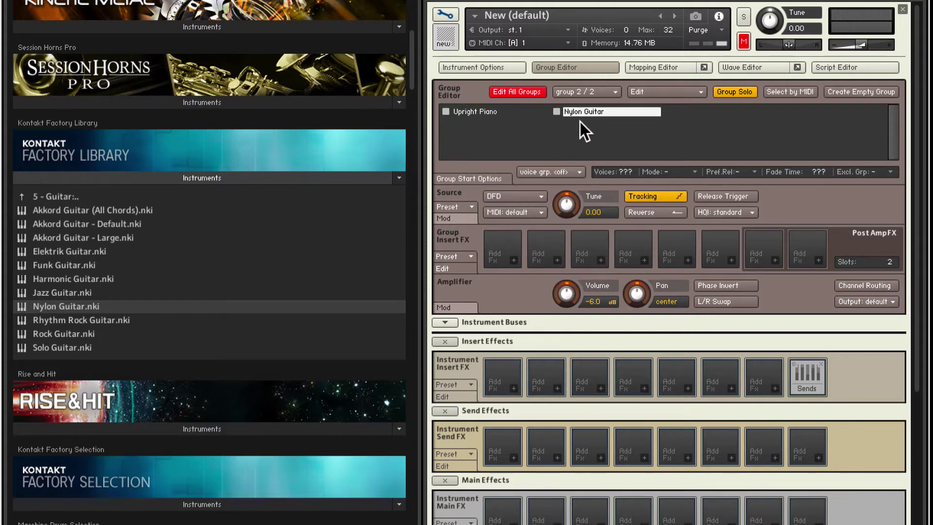
click(495, 113)
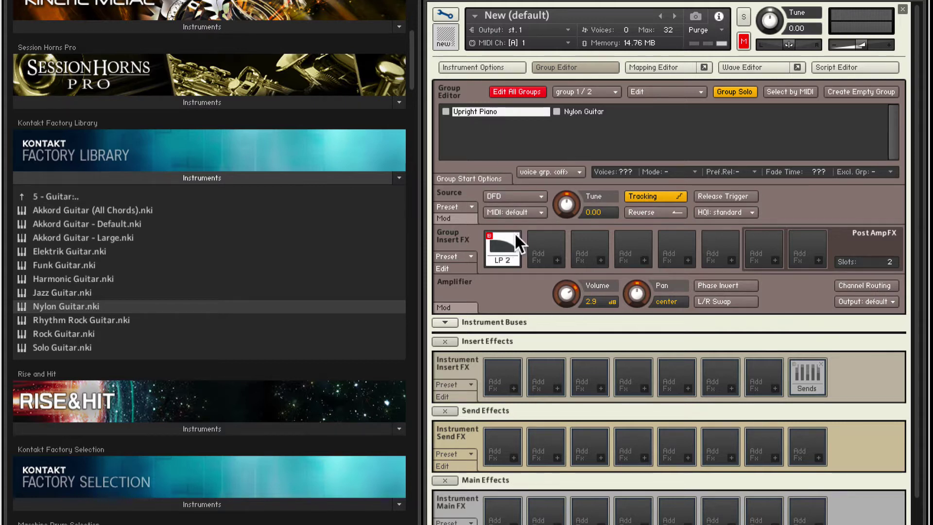
click(515, 233)
Step: Turn off Edit All Groups and switch between the Nylon Guitar and Upright Piano groups
click(516, 91)
click(576, 112)
click(515, 111)
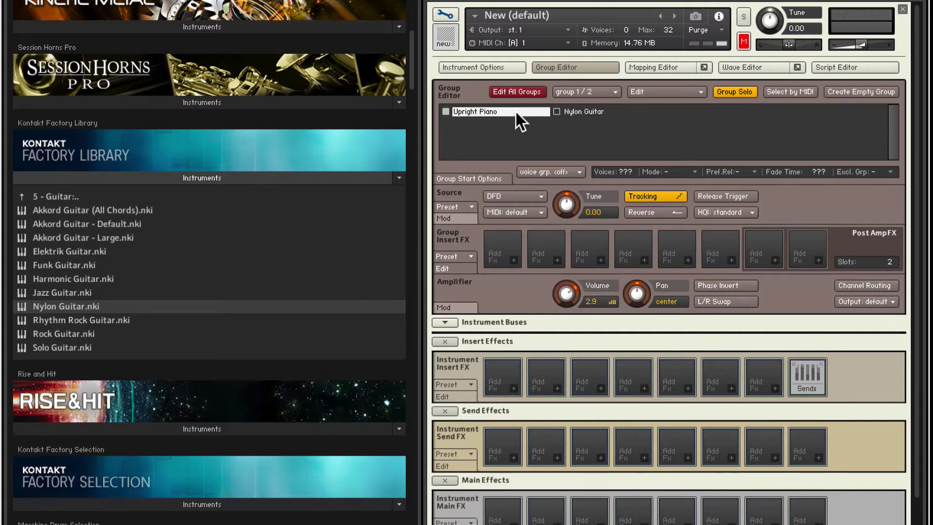
click(582, 112)
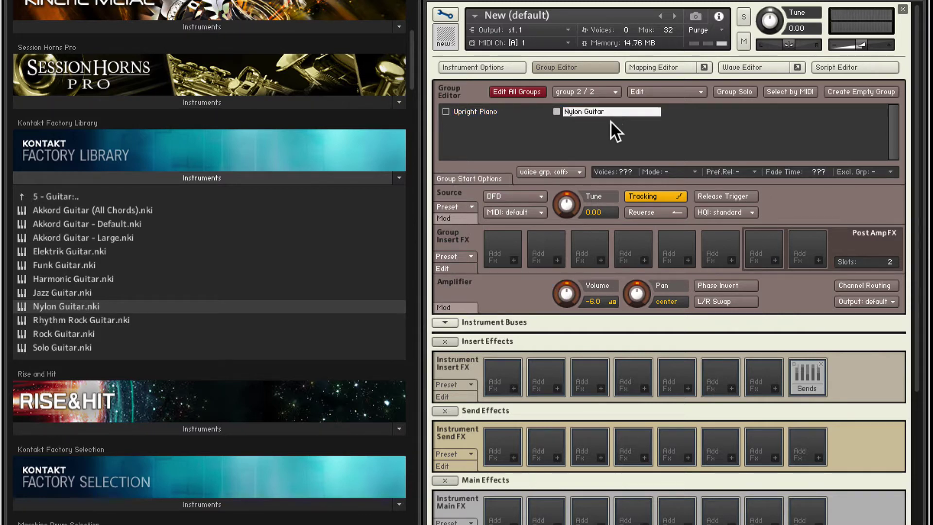
Step: Show the Nylon Guitar group's four velocity layers of sample zones in the Mapping Editor
click(666, 63)
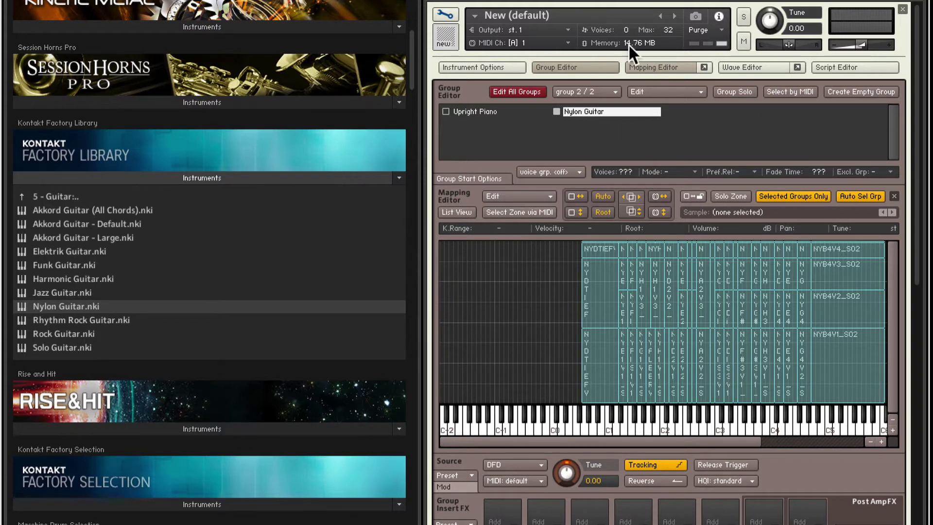
Step: Load Iron Bell Piano.nki from Factory Library Synth > 5 - Mallet as a second instrument
click(443, 16)
click(68, 197)
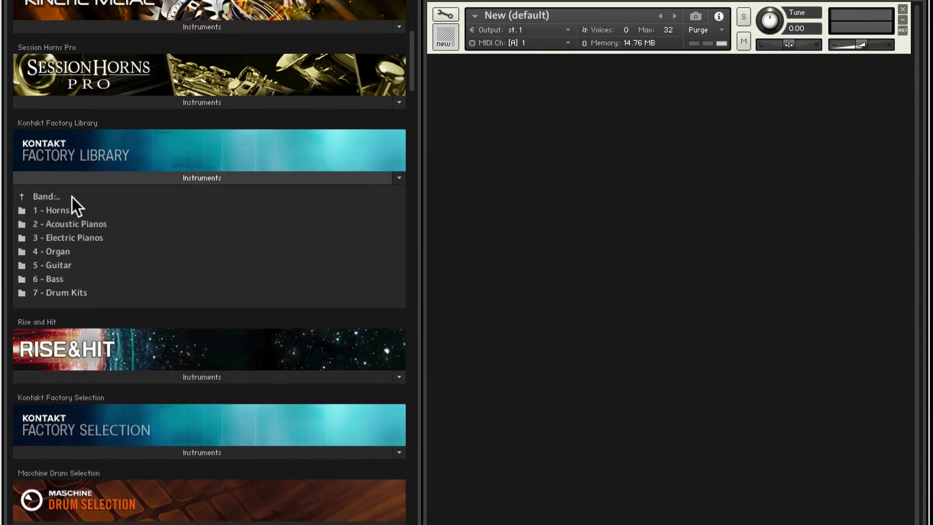
click(56, 198)
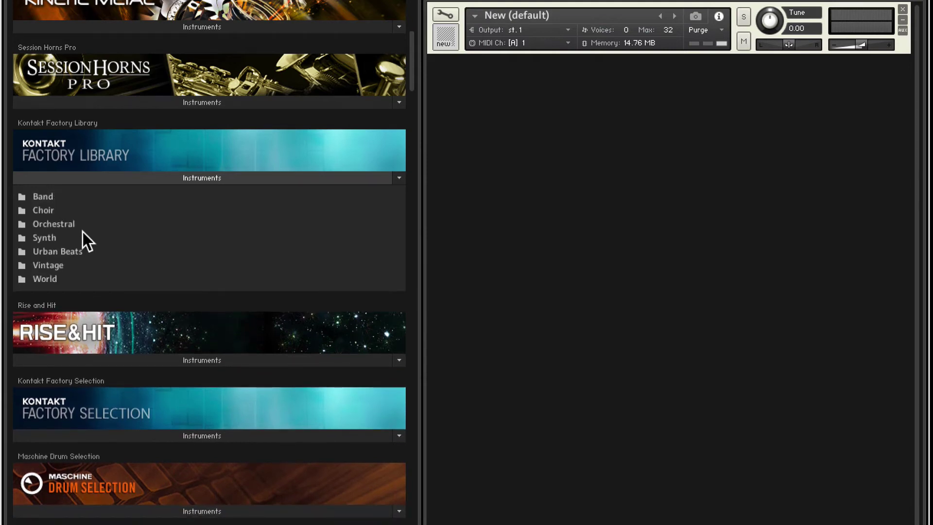
click(56, 238)
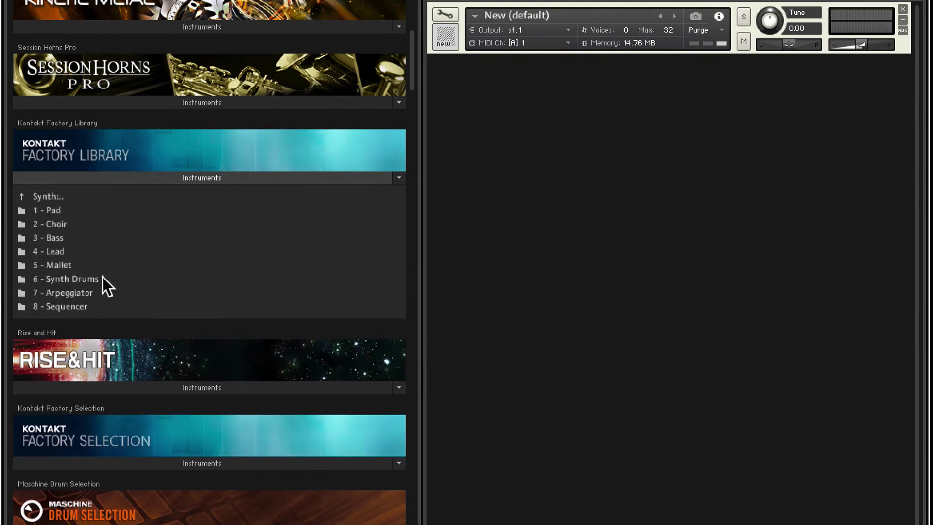
click(76, 267)
scroll(139, 291, down, 2)
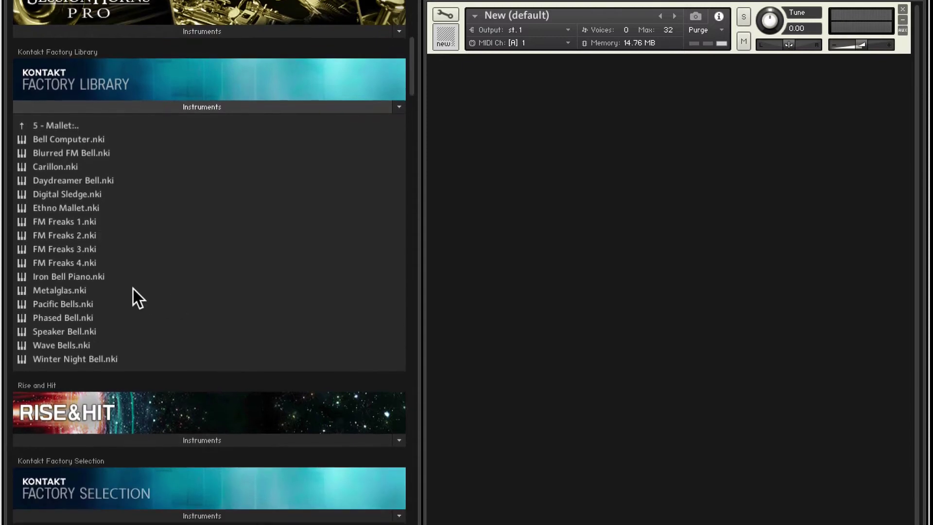
drag(61, 279, 588, 170)
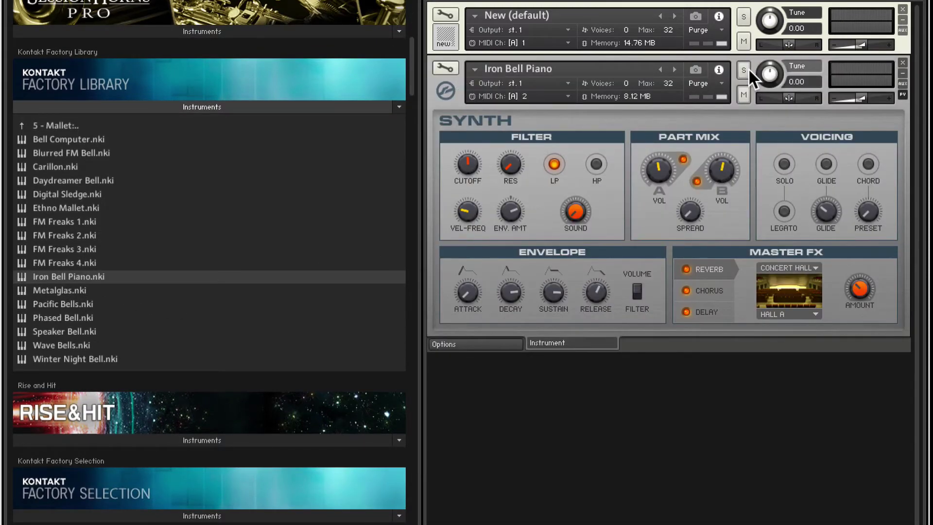
Step: Set Iron Bell Piano to omni MIDI, open its group list, and solo the instrument
click(540, 94)
click(538, 107)
click(446, 64)
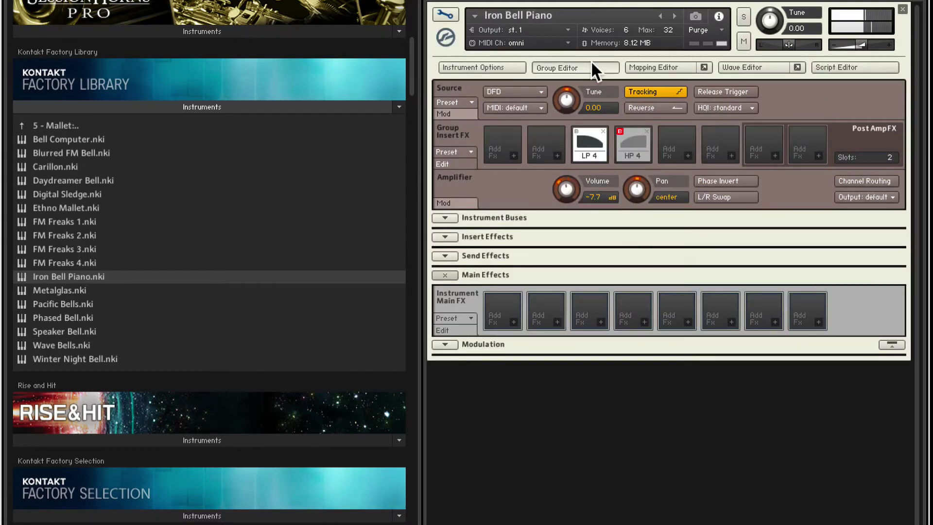
click(538, 68)
click(738, 90)
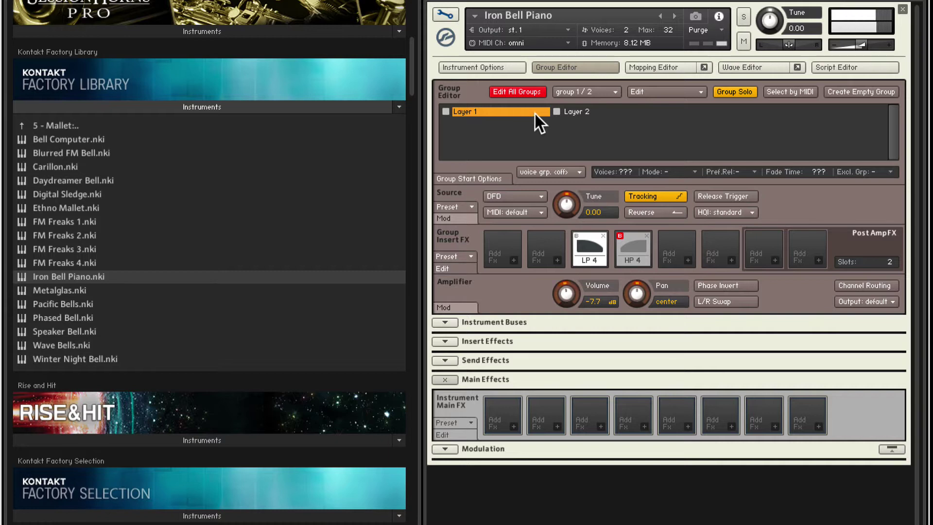
click(743, 18)
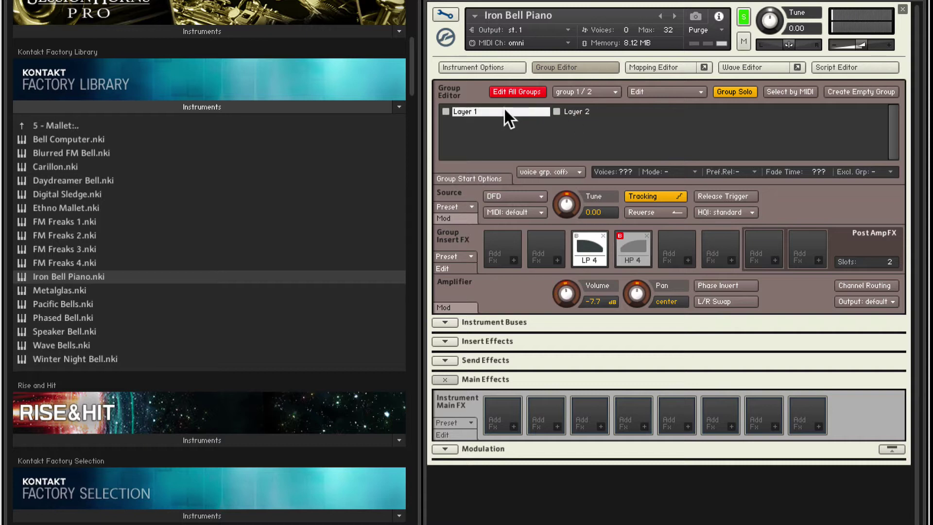
Step: Copy the Layer 1 group with Edit All Groups off, then close Iron Bell Piano
click(593, 112)
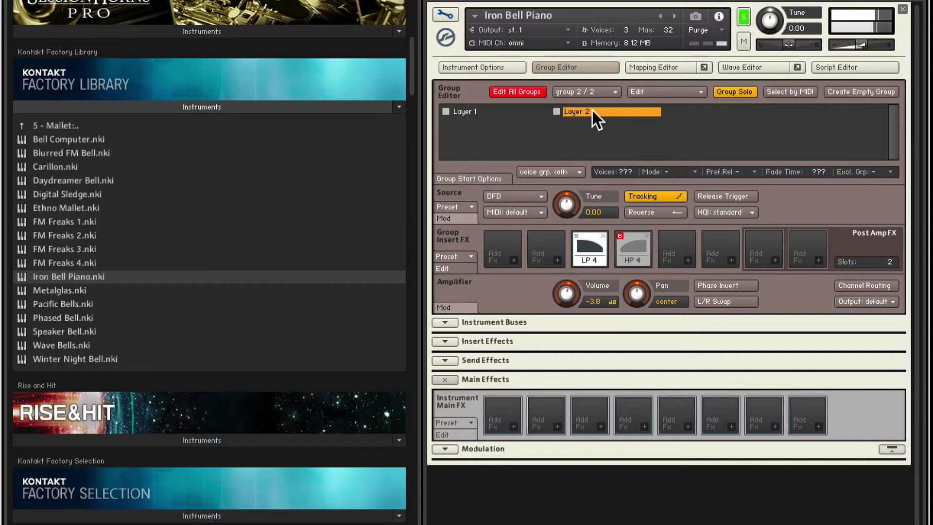
double_click(484, 109)
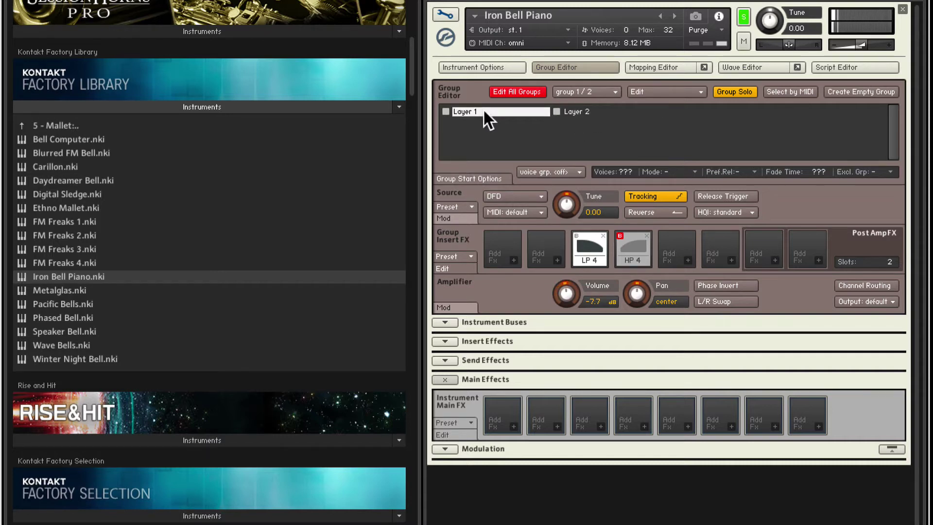
click(514, 92)
click(669, 92)
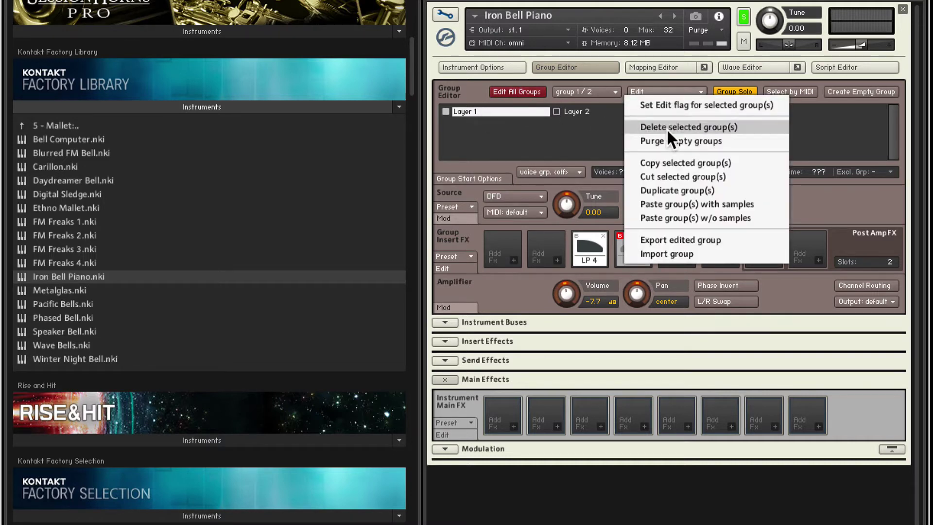
click(674, 163)
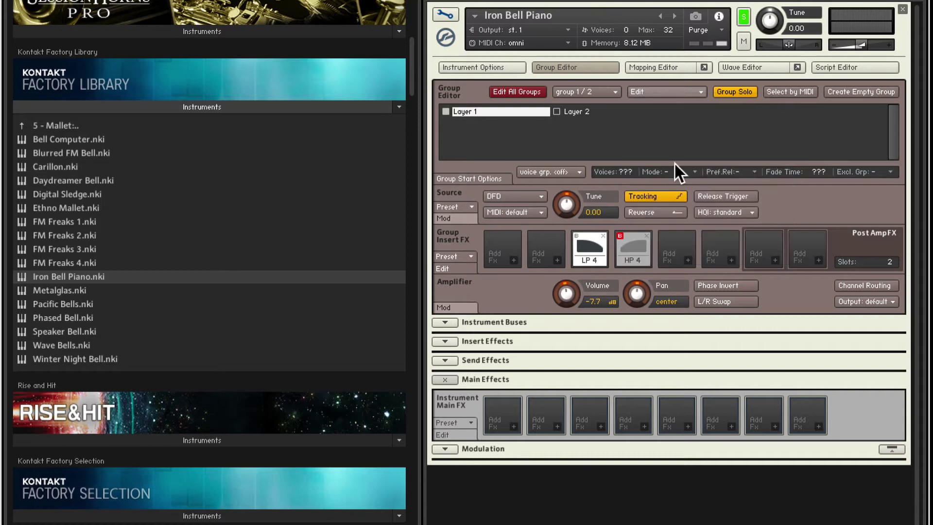
click(902, 9)
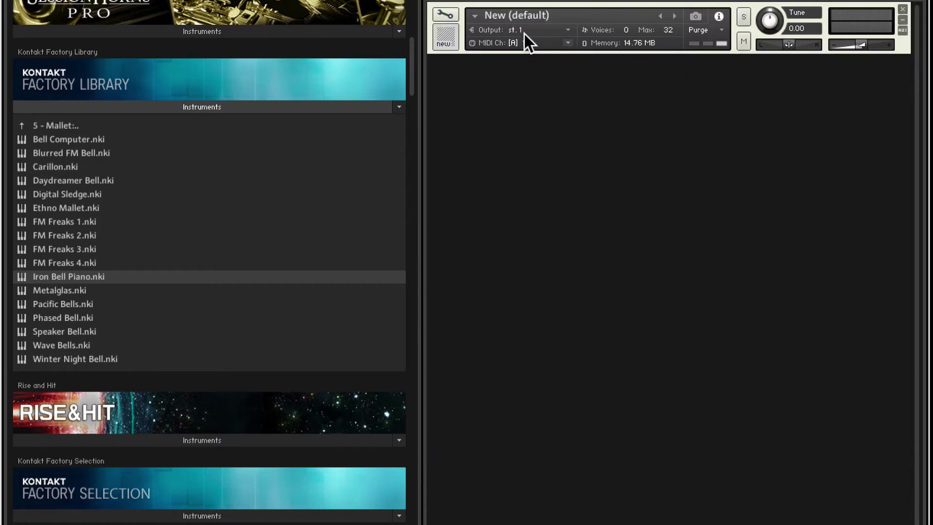
Step: Paste the bell group with samples into New (default) and delete its LP 4 and HP 4 filters
click(445, 15)
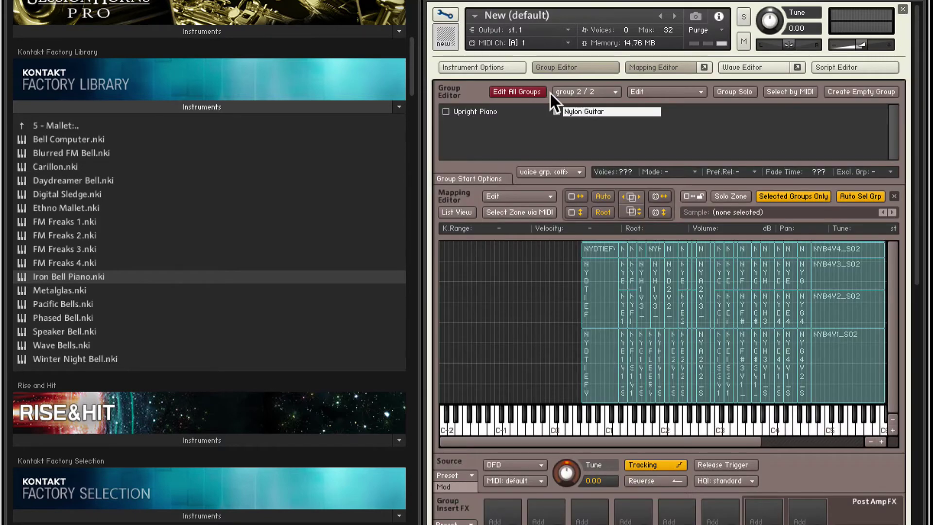
click(681, 92)
click(699, 204)
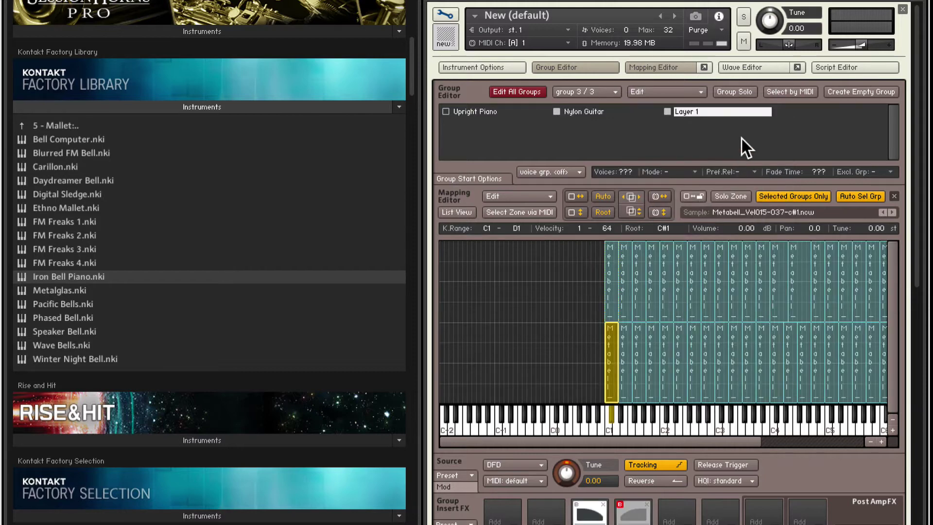
scroll(538, 264, down, 3)
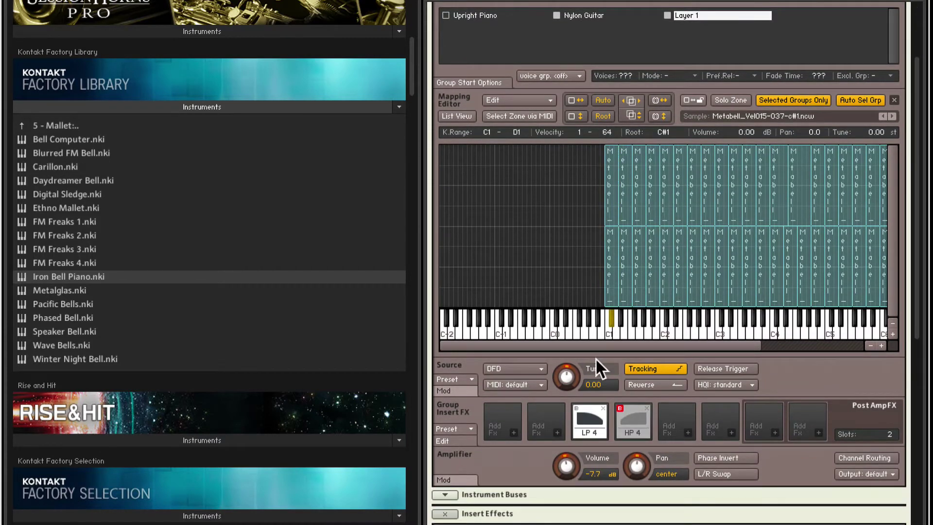
click(603, 406)
click(646, 404)
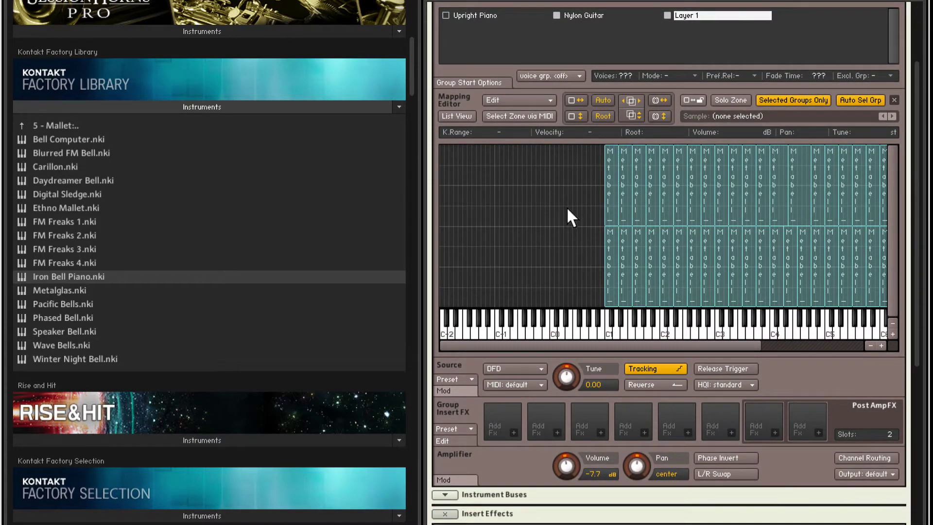
Step: Auto-spread all bell zones down to C-2, then clear the selection and close the edit view
key(ctrl+a)
scroll(570, 206, up, 1)
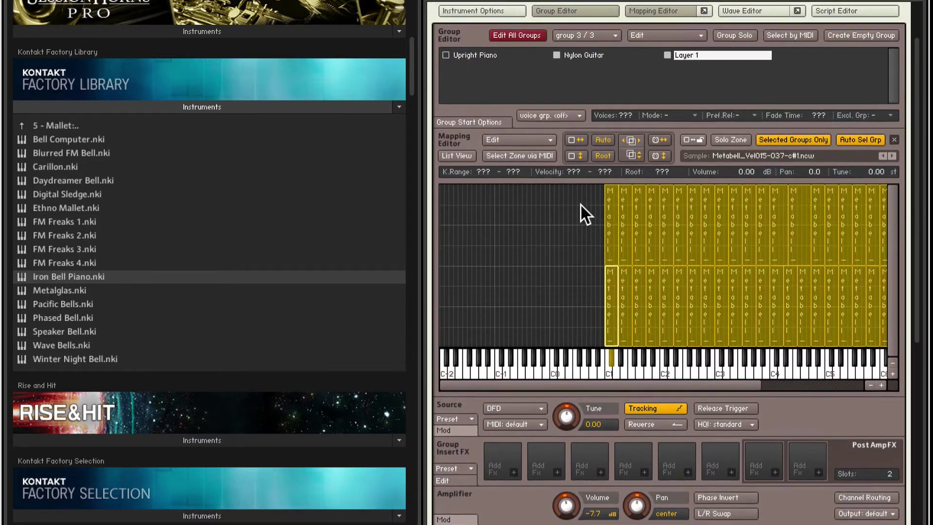
click(578, 136)
scroll(636, 121, up, 1)
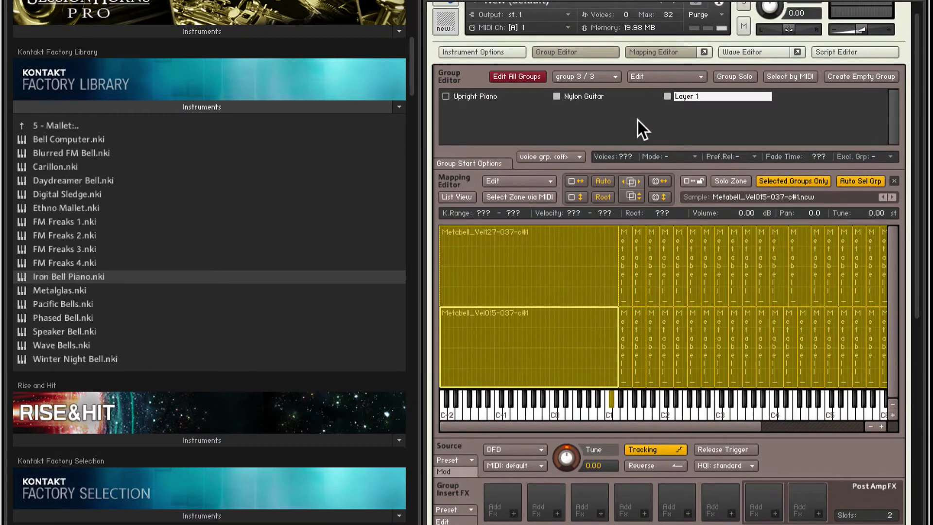
scroll(649, 117, up, 1)
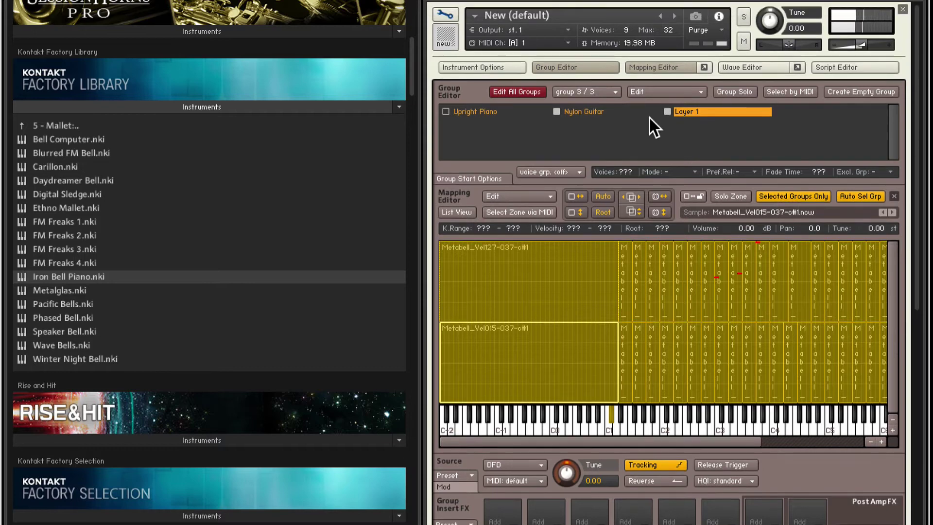
click(630, 137)
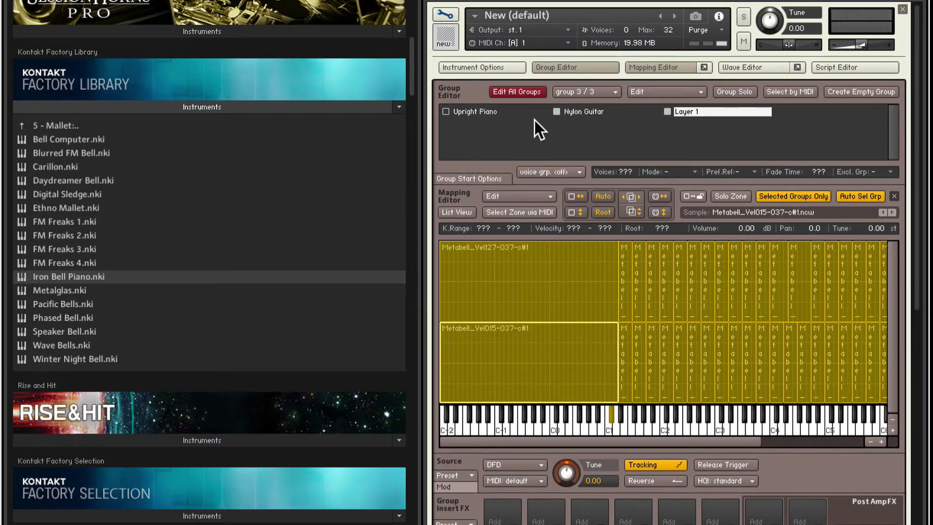
click(445, 16)
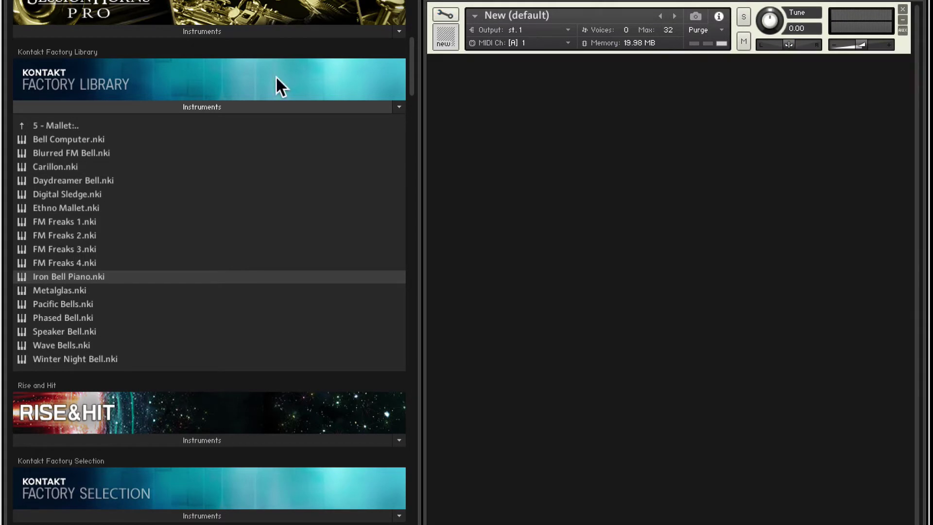
Step: Load Nyatiti.nki from World > 6 - Strings into the rack and set it to omni MIDI
click(78, 126)
click(50, 125)
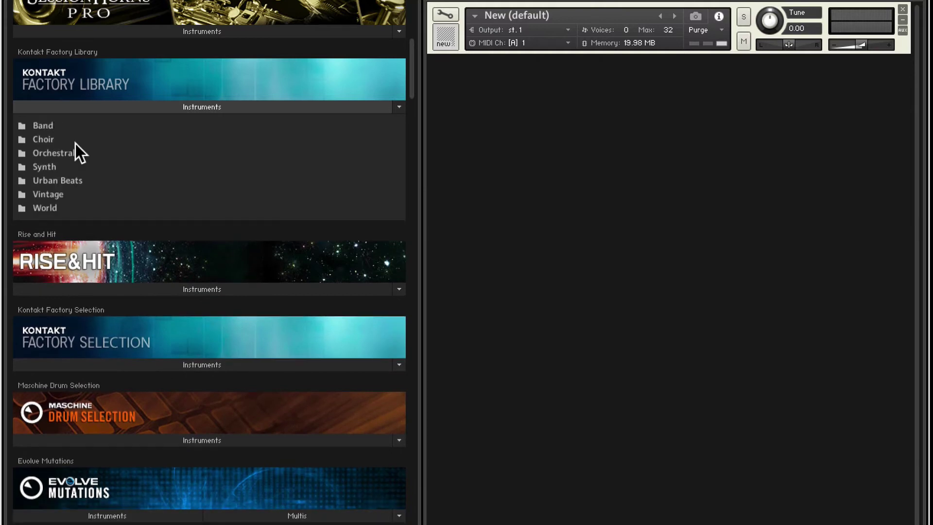
click(63, 206)
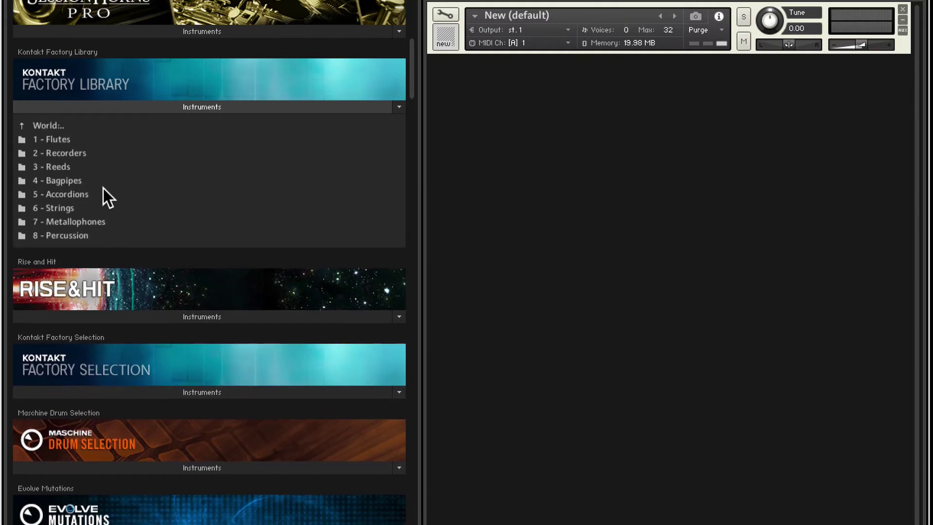
click(66, 208)
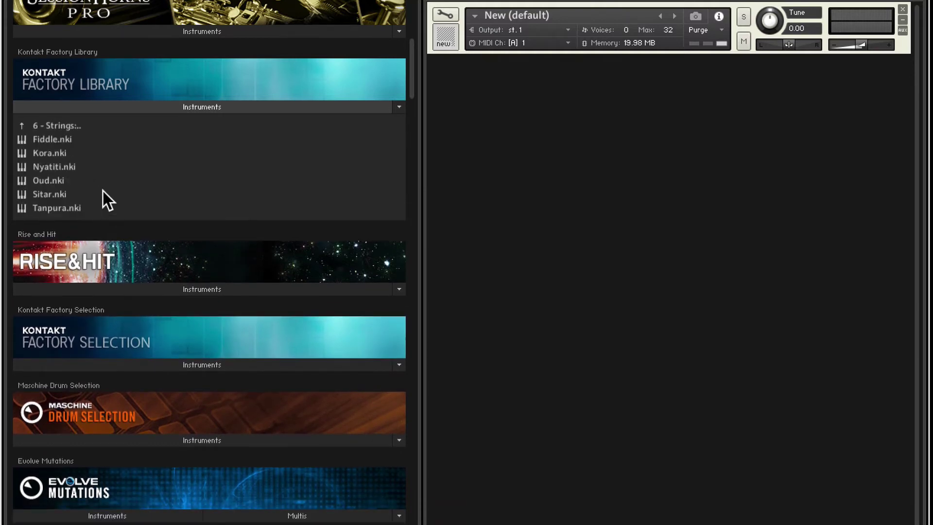
drag(54, 168, 517, 161)
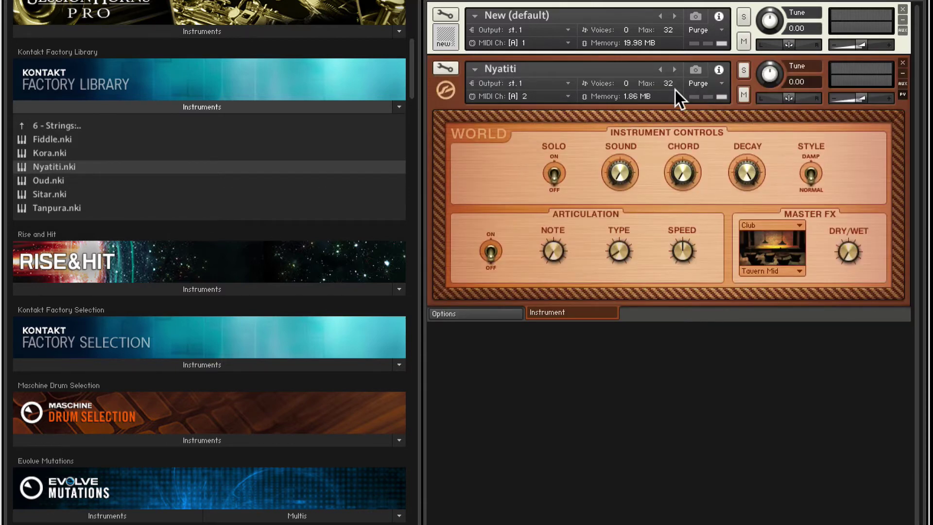
click(540, 100)
click(545, 109)
Step: Mute New (default), copy Nyatiti's group, and close Nyatiti
click(743, 40)
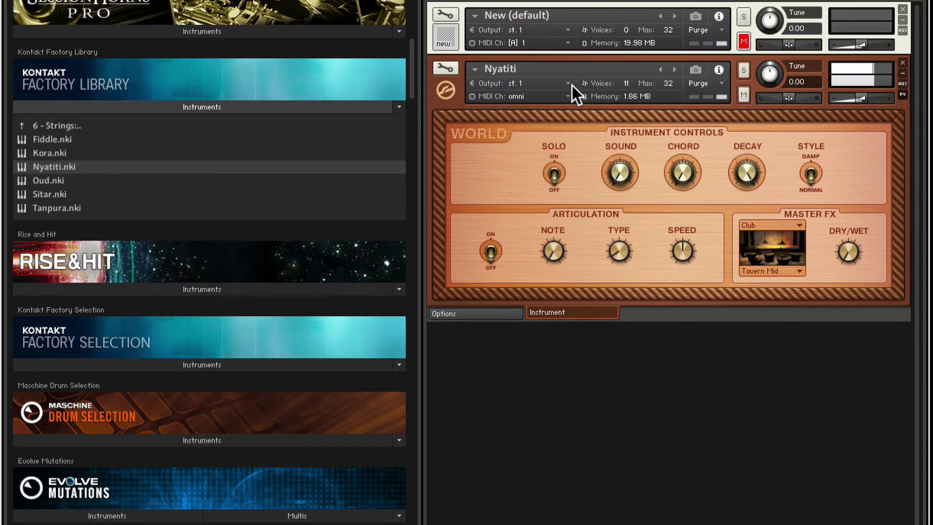
click(448, 68)
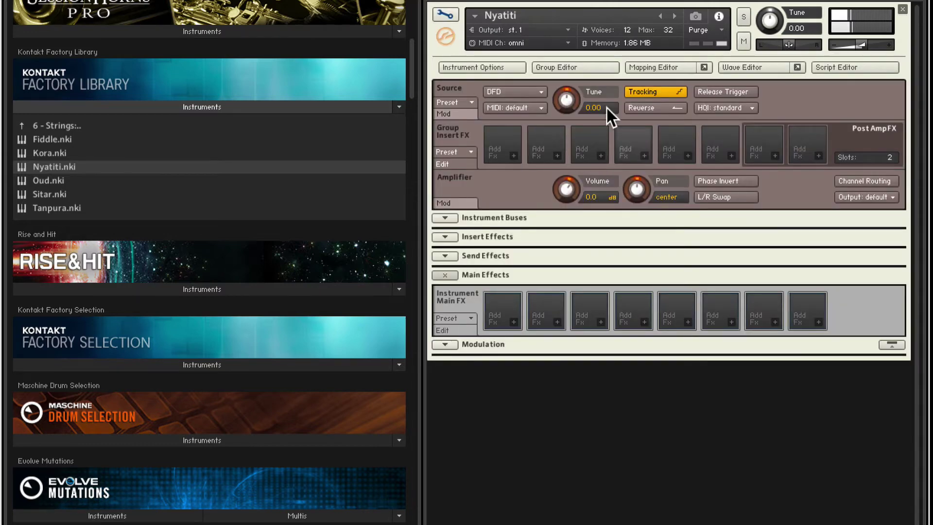
click(590, 67)
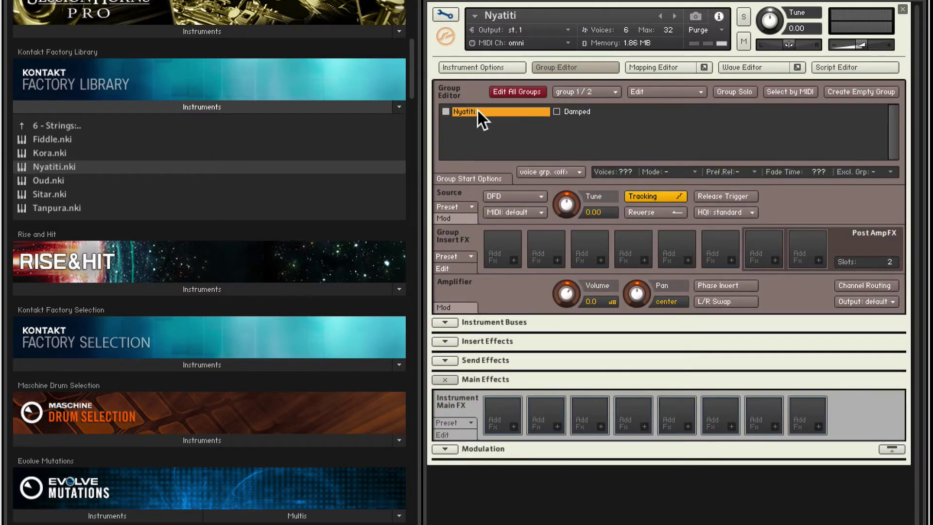
click(688, 94)
click(684, 161)
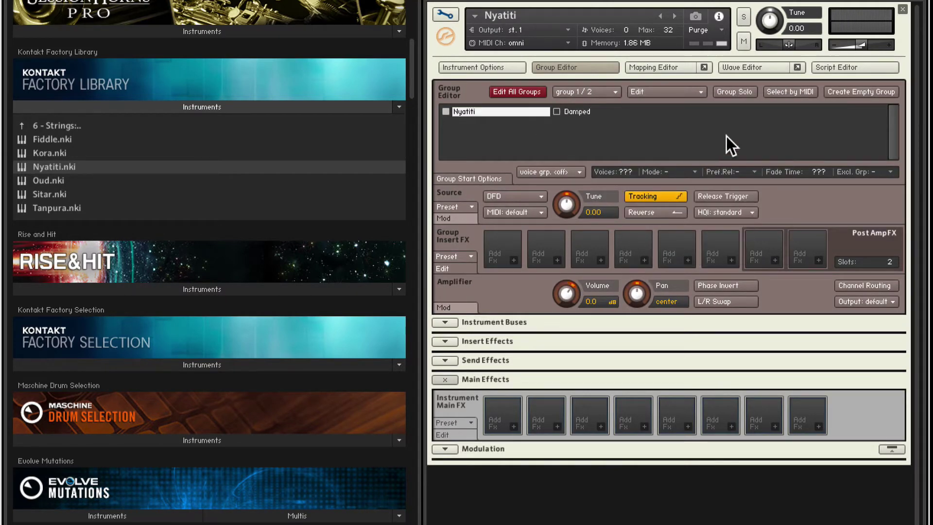
click(901, 9)
Step: Unmute New (default) and paste the Nyatiti group with its samples
click(447, 12)
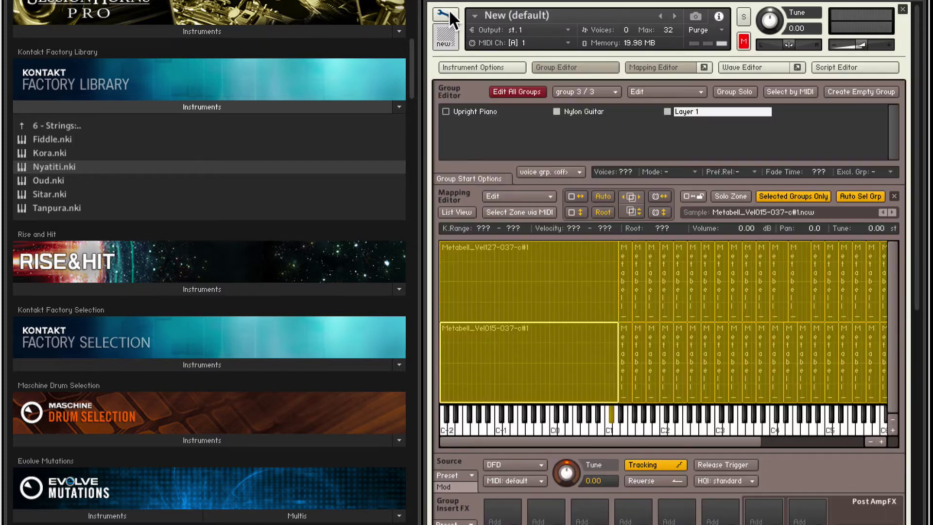
click(743, 42)
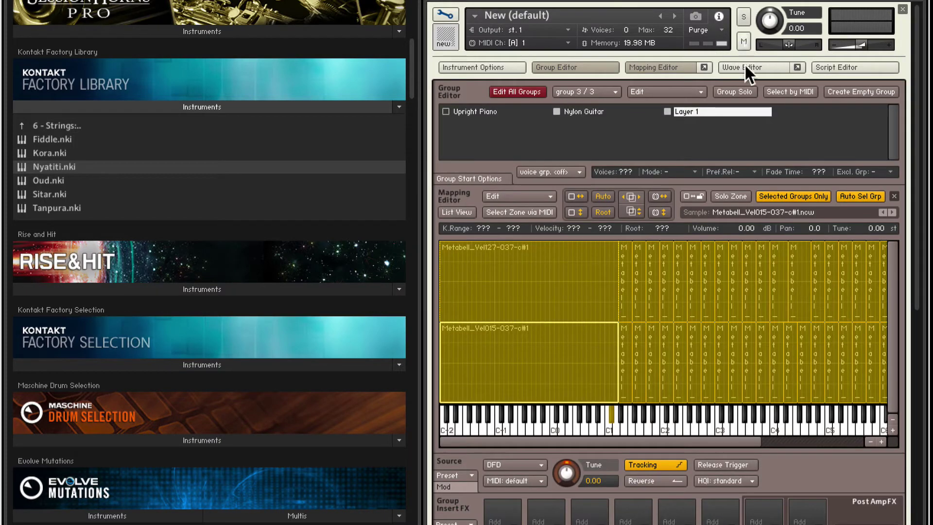
click(659, 93)
click(700, 203)
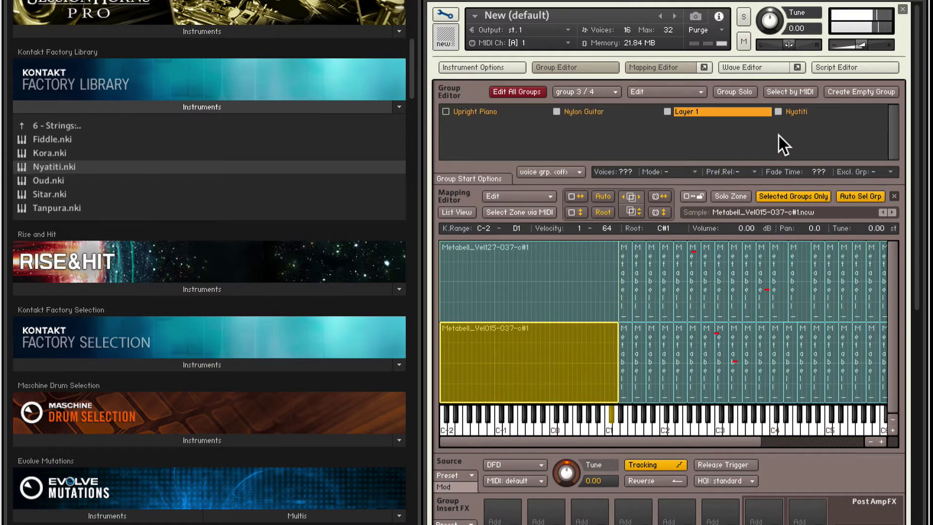
Step: Select all Nyatiti zones and auto-spread them across the keyboard, then select Upright Piano
click(796, 112)
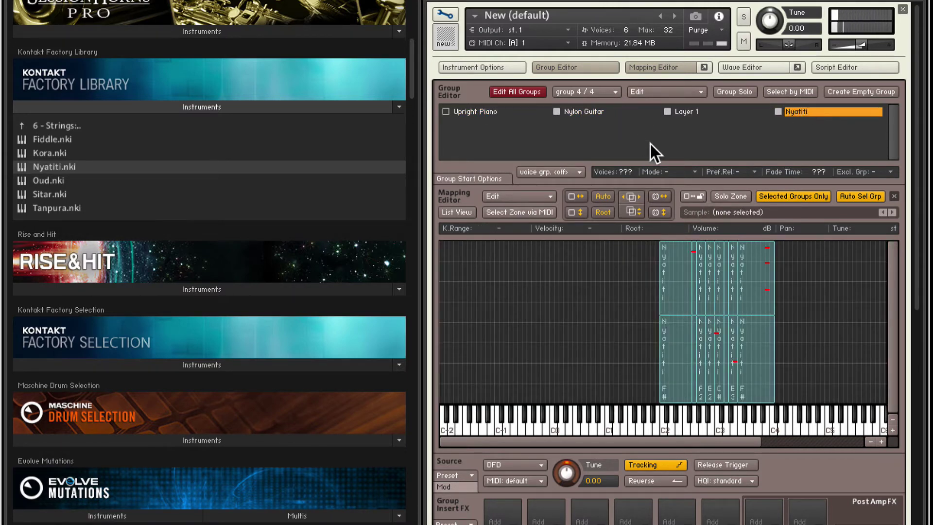
drag(605, 263, 834, 393)
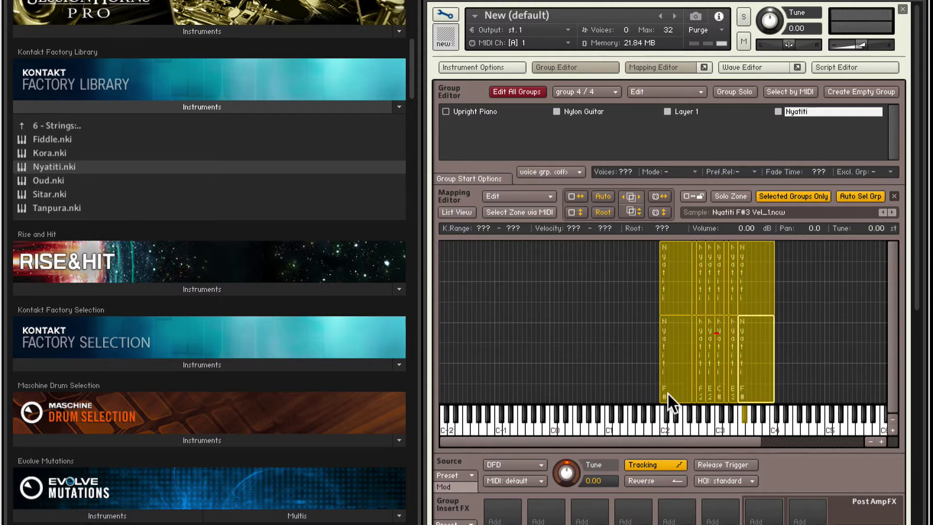
click(577, 194)
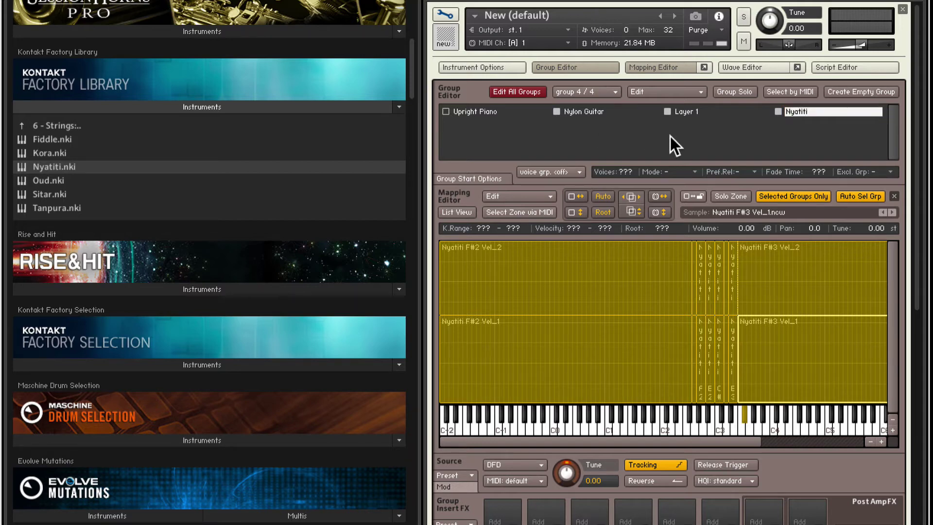
scroll(670, 136, down, 3)
click(478, 53)
scroll(558, 136, down, 3)
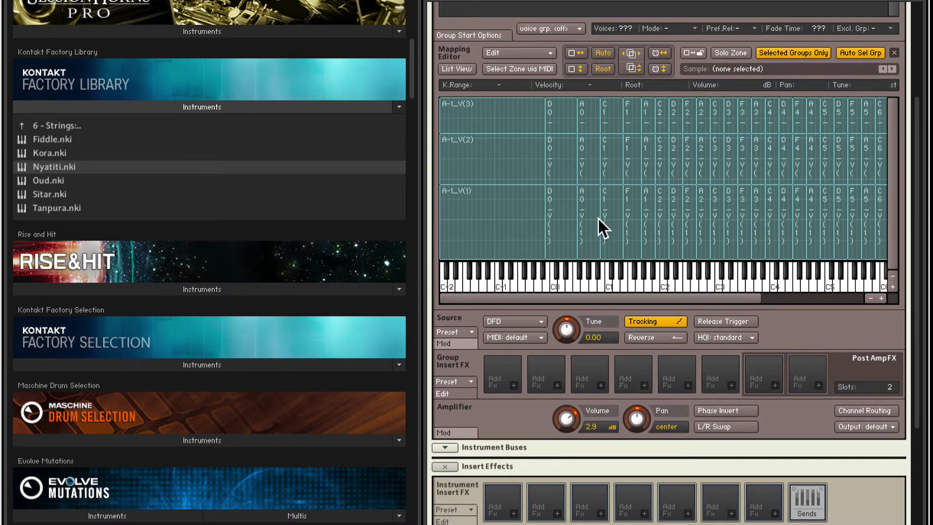
Step: Tune the Upright Piano group up to 12.00, then select Layer 1 and switch on Reverse
scroll(598, 217, up, 1)
drag(570, 339, 566, 308)
scroll(640, 56, up, 5)
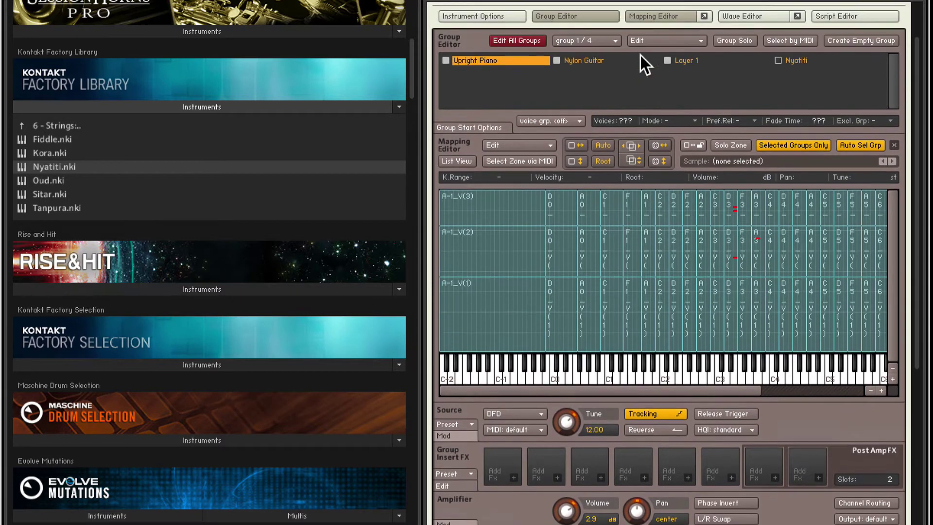
click(682, 69)
double_click(680, 69)
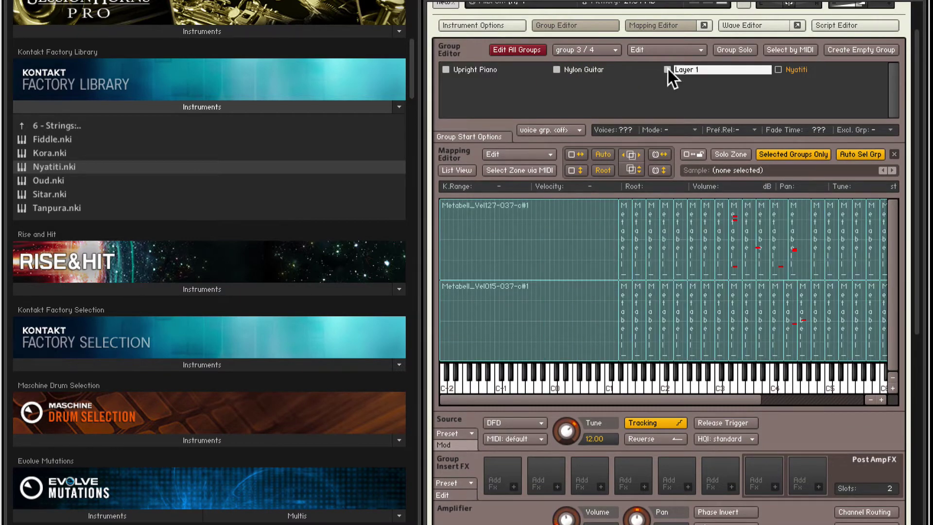
scroll(626, 155, down, 5)
click(665, 363)
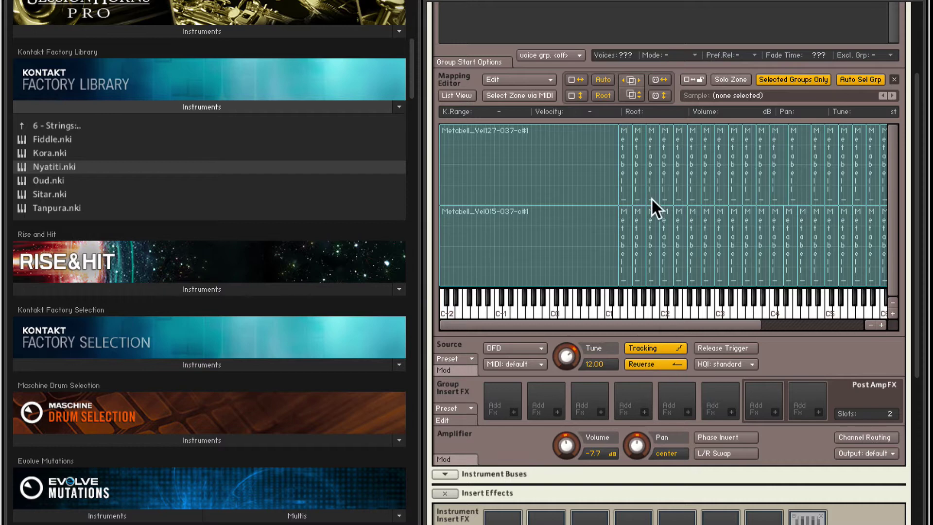
scroll(649, 204, up, 4)
scroll(650, 189, up, 3)
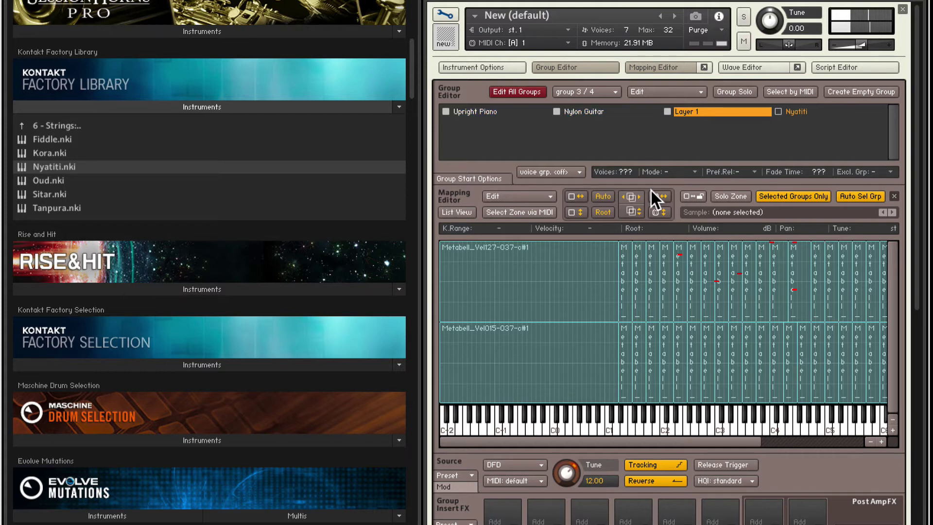
Step: Turn Layer 1's Reverse back off and reset its tuning to 0.00
scroll(624, 230, down, 4)
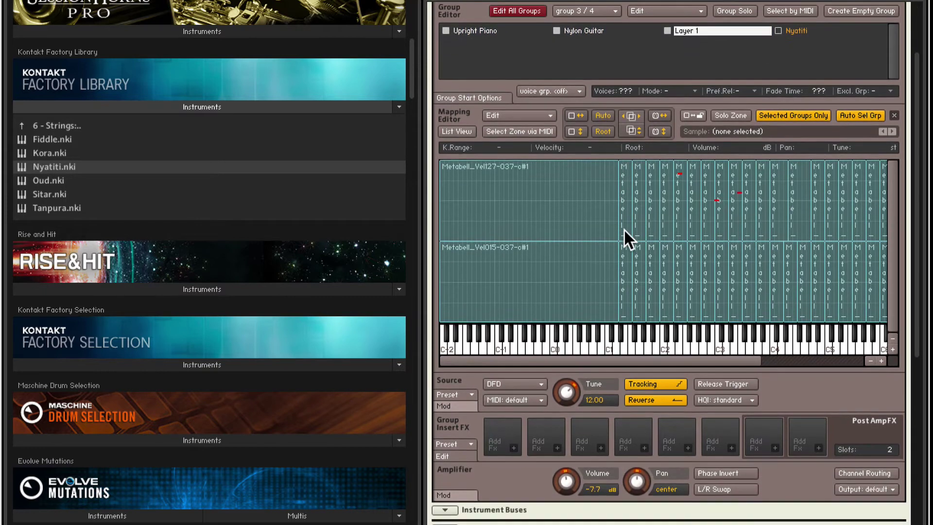
click(654, 398)
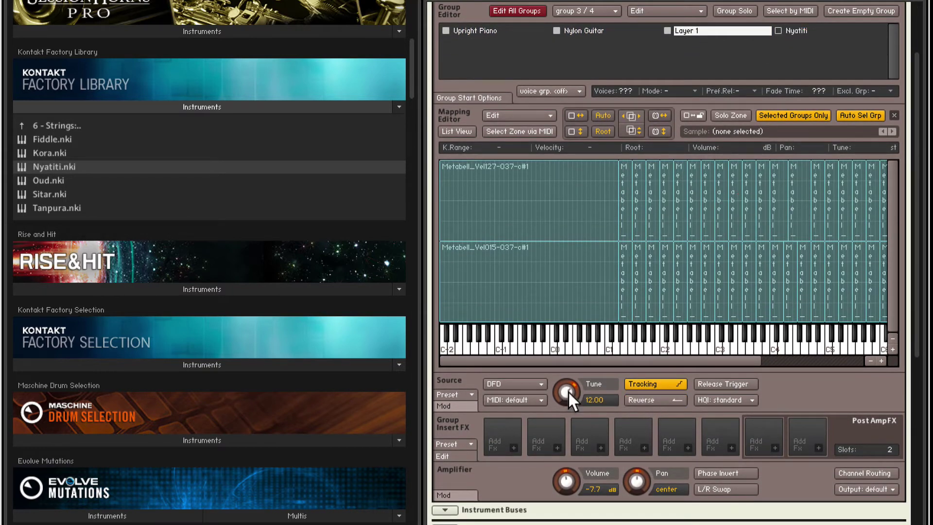
drag(568, 412, 567, 421)
scroll(575, 36, up, 4)
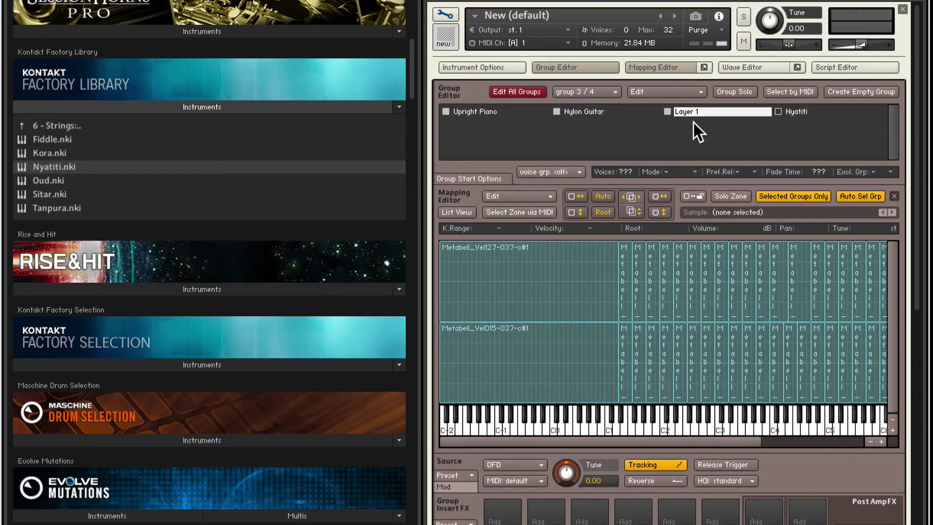
Step: Load Kalimba.nki from World > 7 - Metallophones and set it to omni MIDI
click(445, 14)
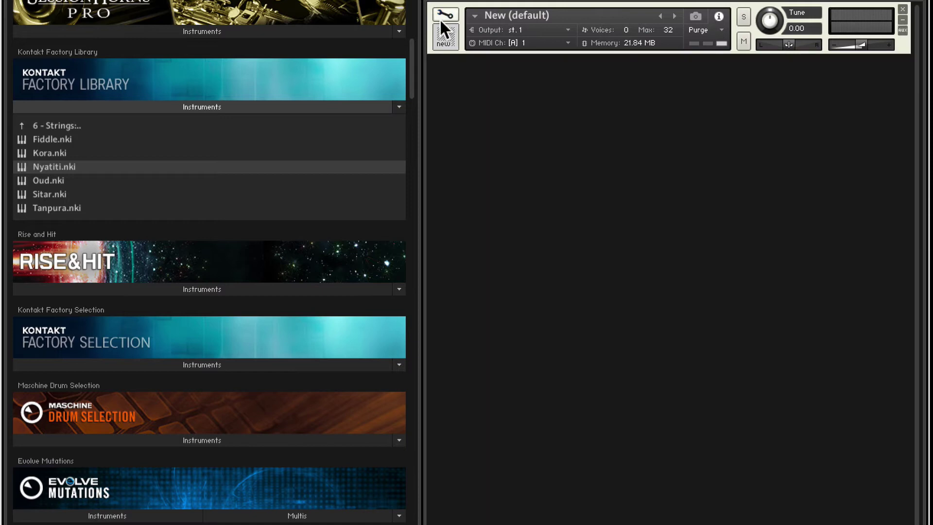
click(63, 126)
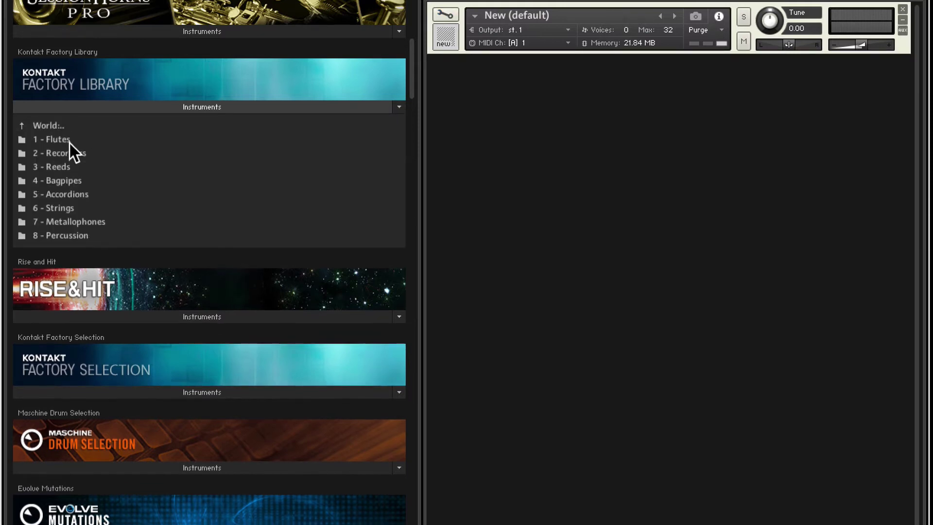
click(92, 221)
drag(64, 154, 483, 101)
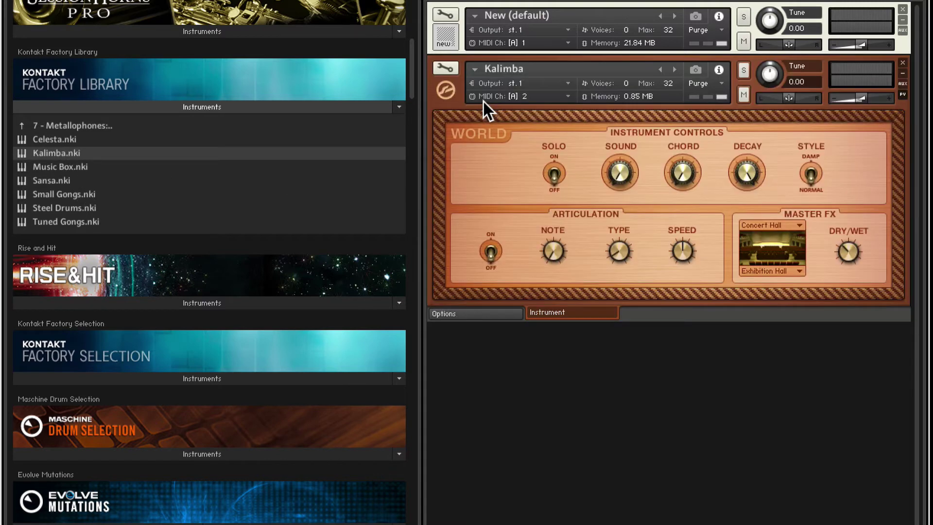
click(448, 69)
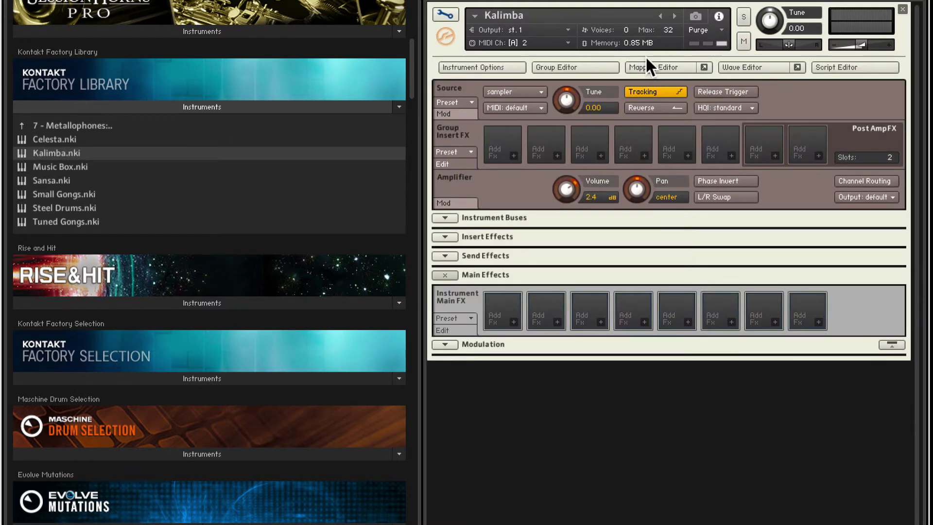
click(532, 42)
click(536, 53)
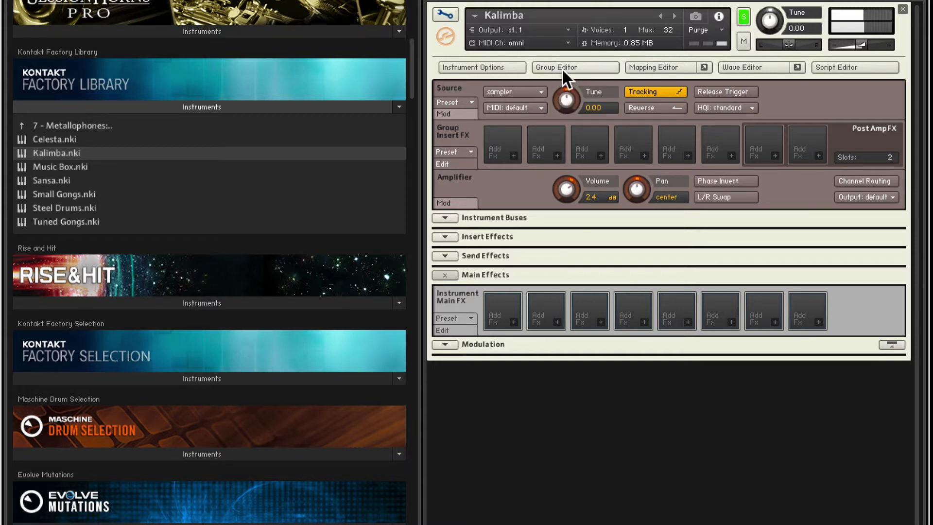
Step: Copy the Kalimba group, close Kalimba, and reopen New (default) for editing
click(564, 66)
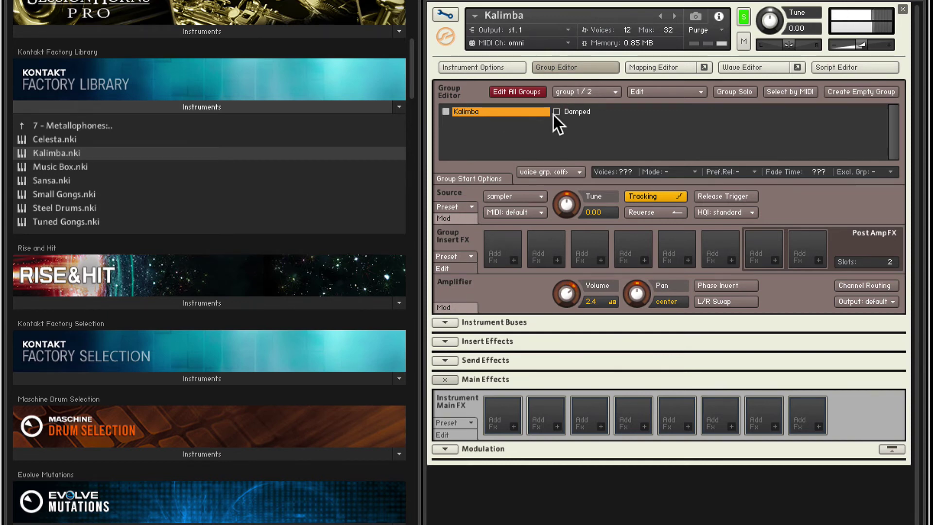
click(680, 93)
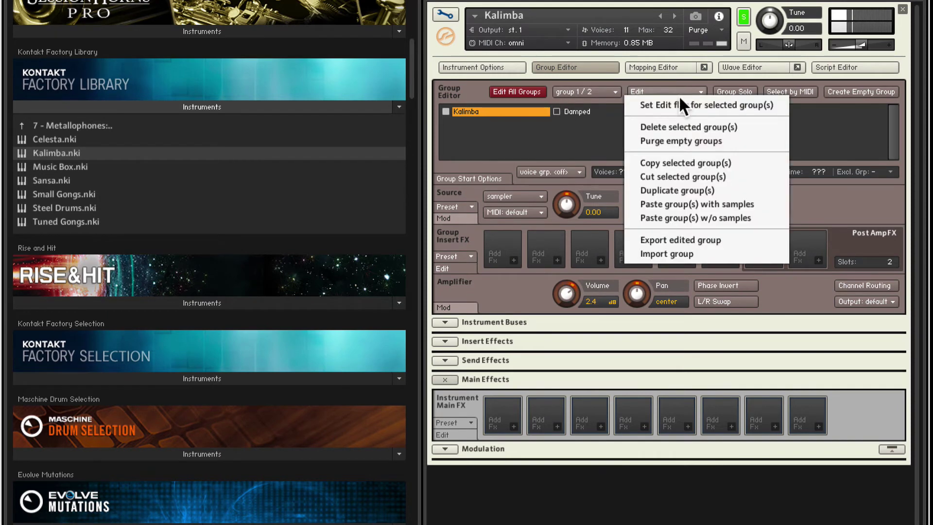
click(682, 164)
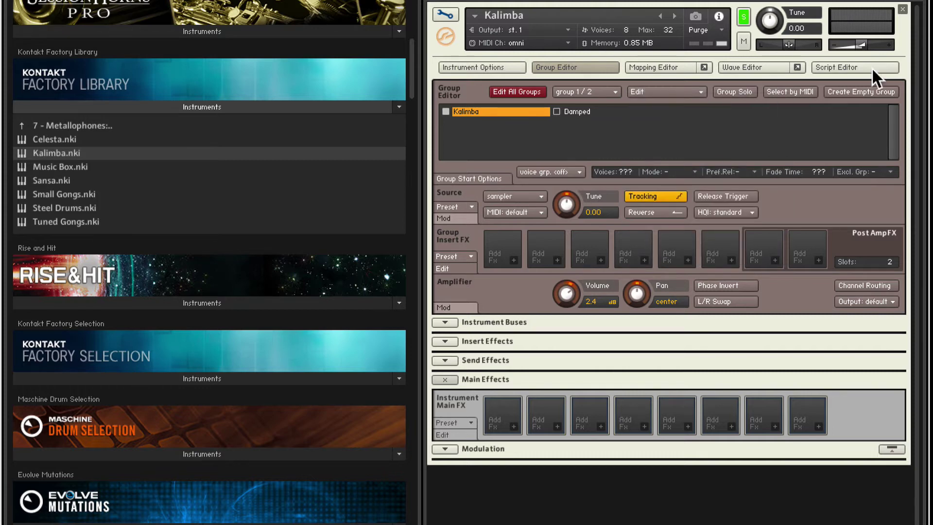
click(899, 9)
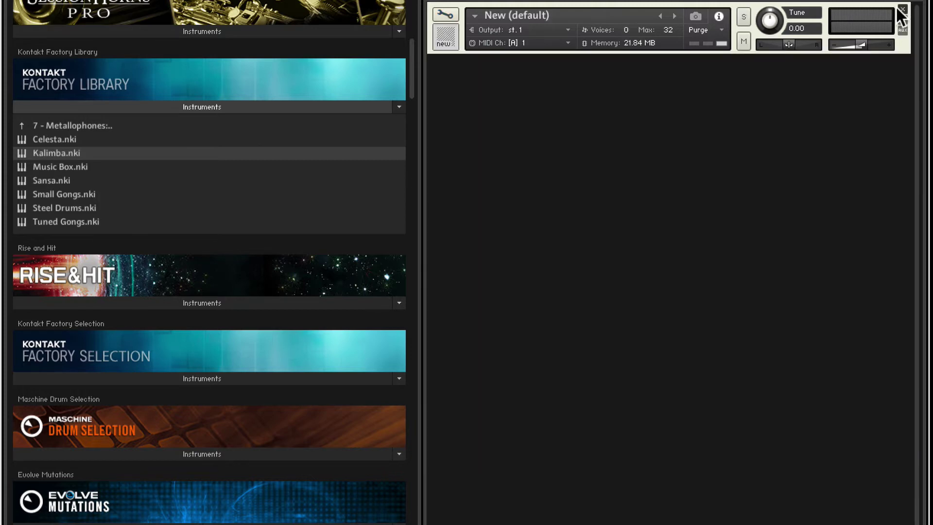
click(451, 10)
Step: Paste the Kalimba group with samples and auto-spread all its zones across the full key range
click(663, 92)
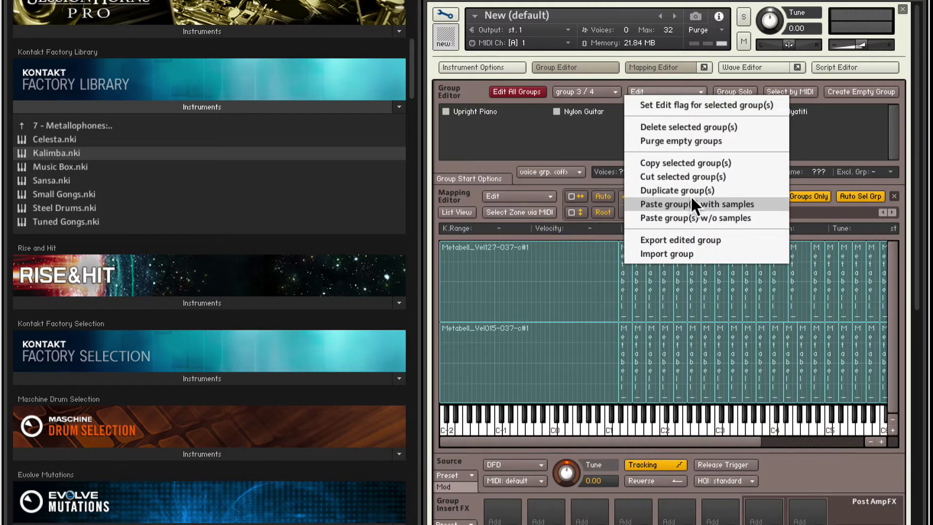
click(703, 205)
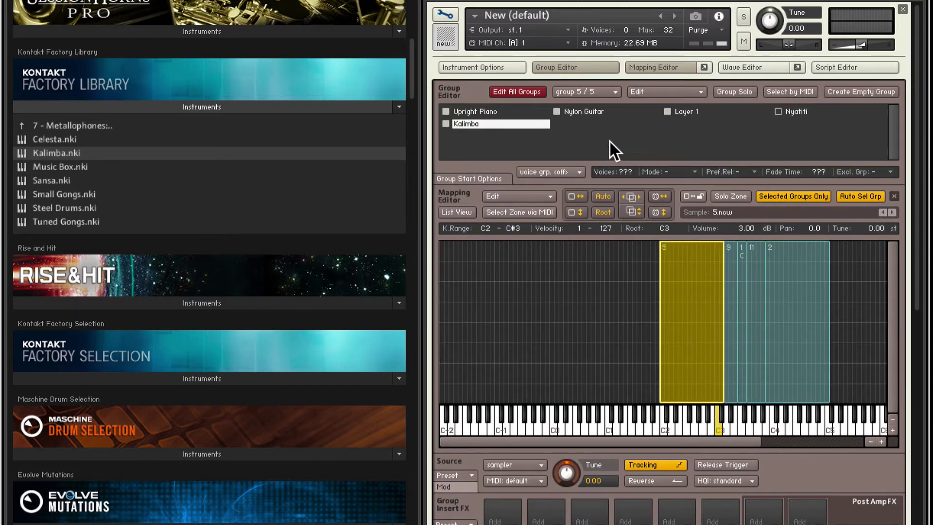
drag(602, 291, 803, 313)
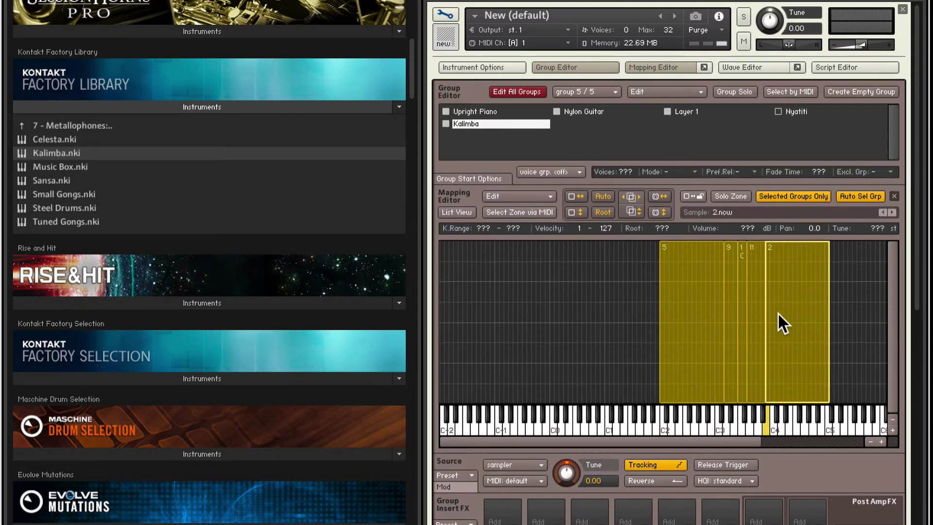
click(576, 196)
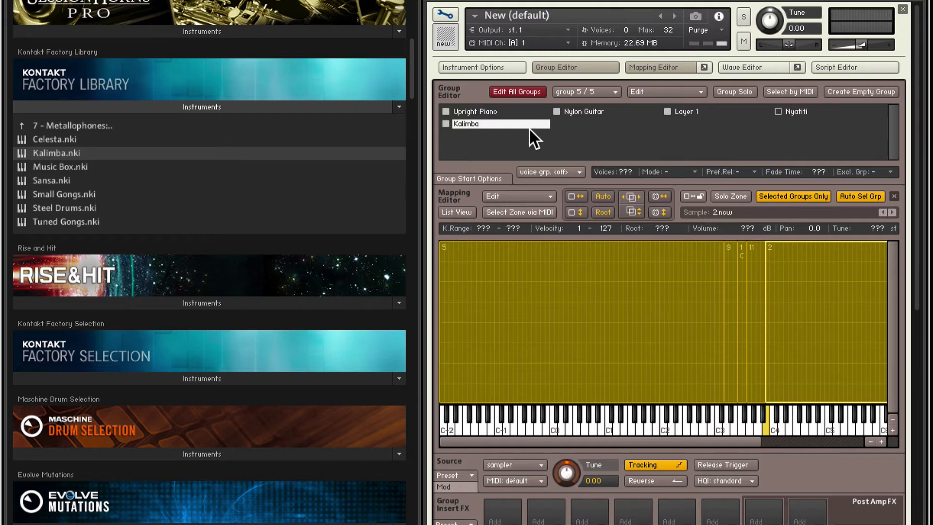
Step: Hide the Mapping Editor and step through all five groups comparing their Source and Volume settings
click(669, 71)
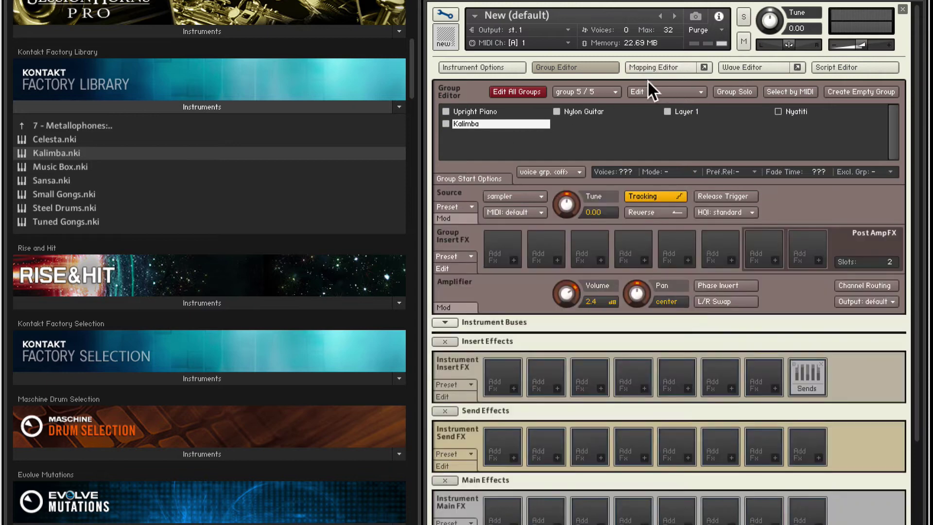
click(783, 110)
click(697, 110)
click(569, 113)
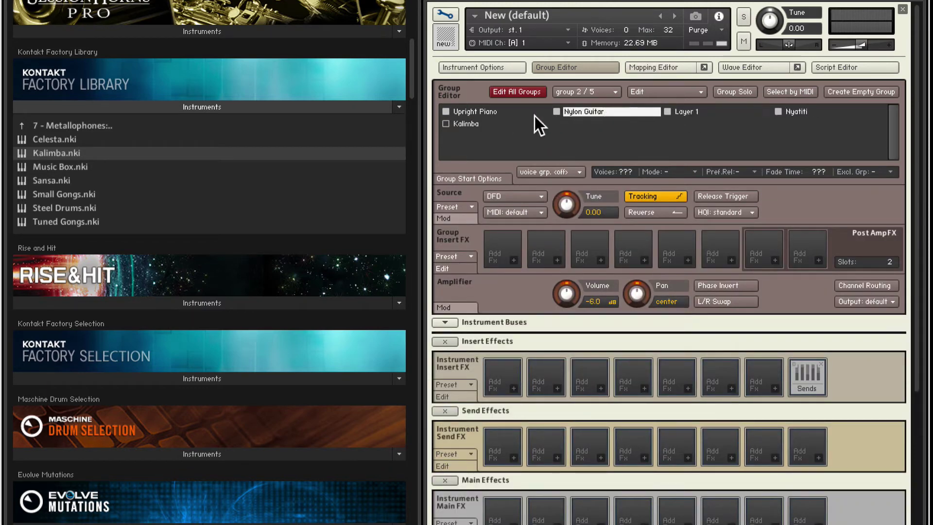
click(497, 113)
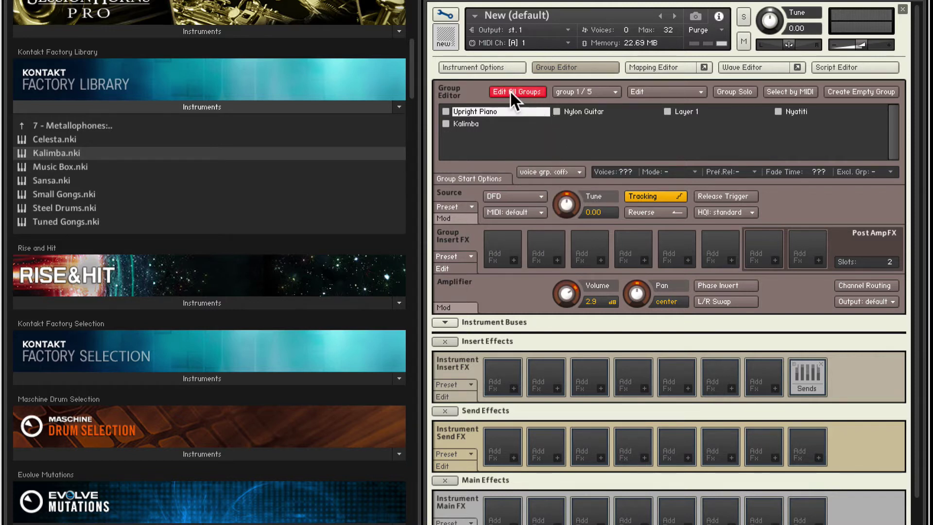
click(479, 124)
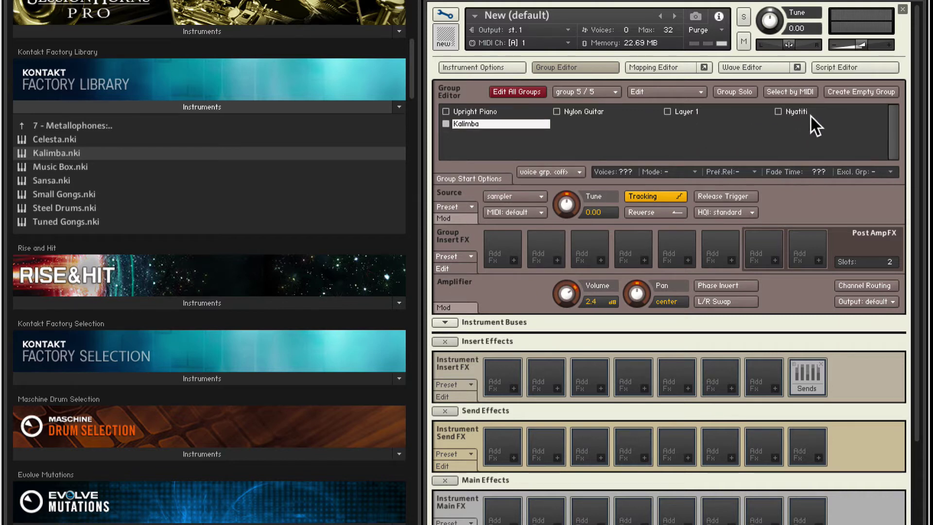
click(797, 113)
click(695, 110)
click(595, 111)
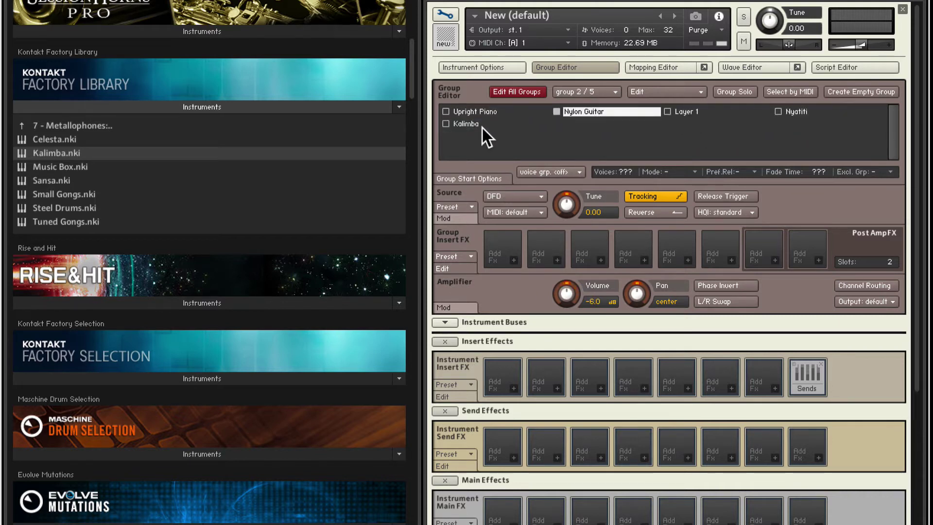
click(482, 122)
click(482, 110)
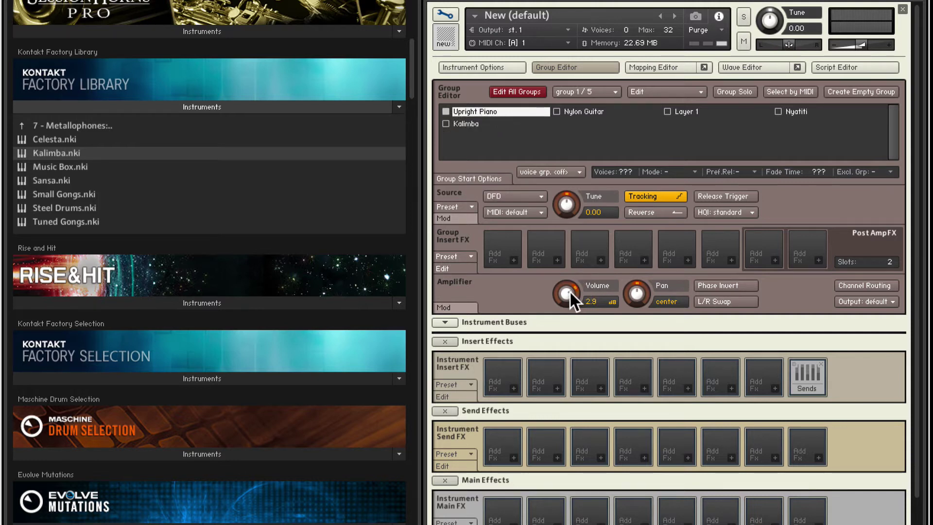
Step: Recheck Nylon Guitar, Layer 1, Nyatiti and Kalimba, then show Upright Piano's zone map
click(595, 113)
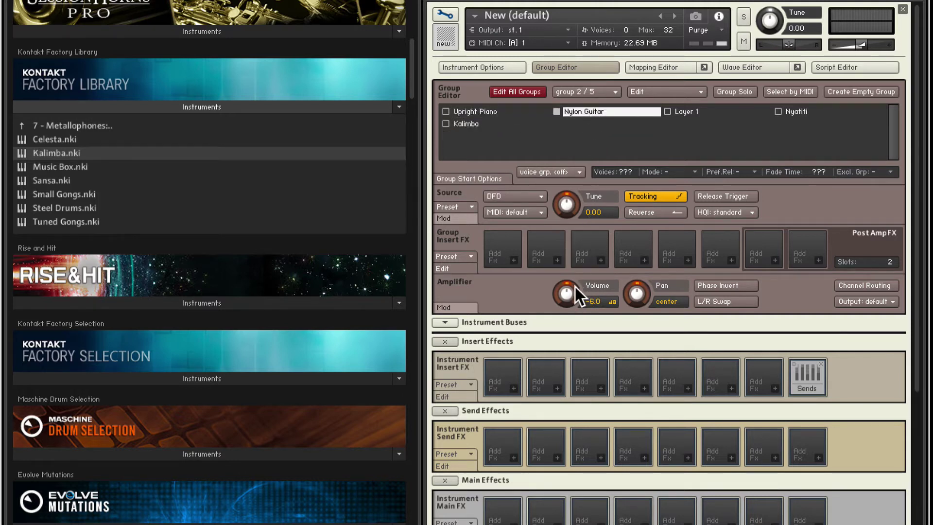
click(685, 114)
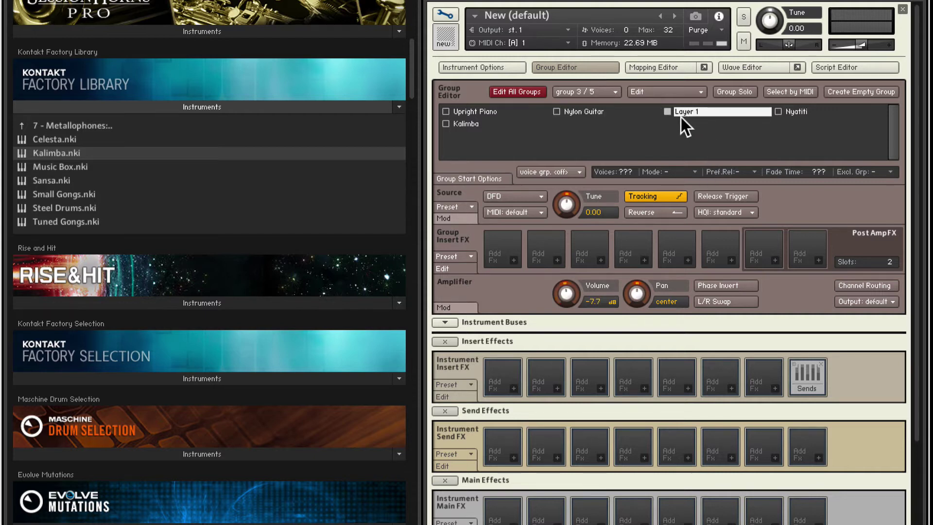
click(803, 111)
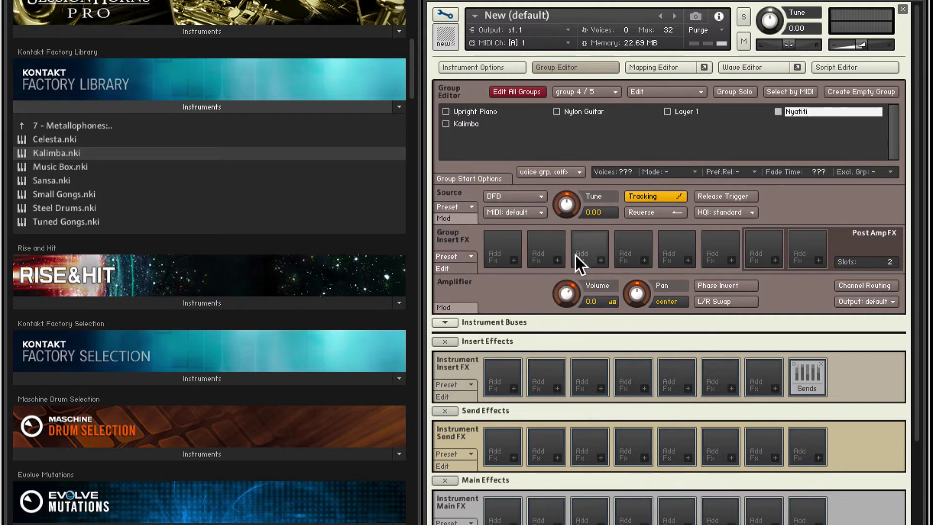
click(466, 124)
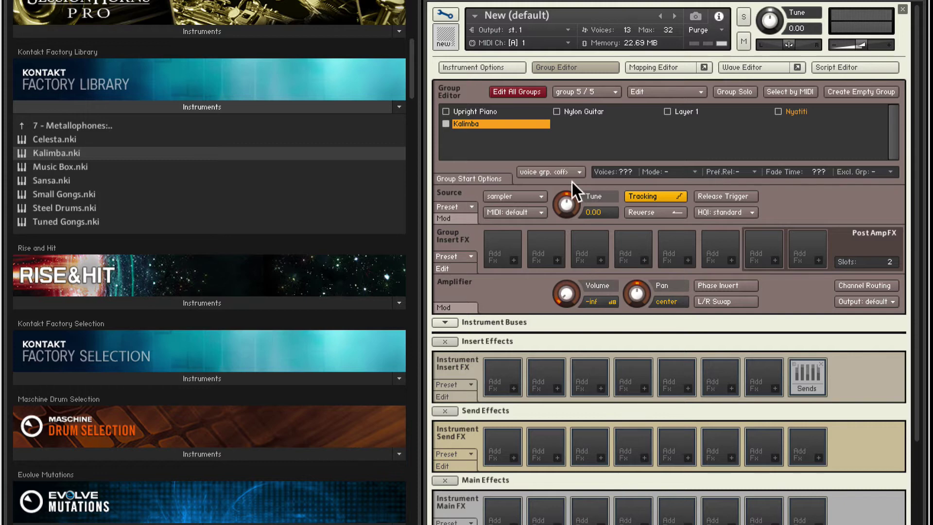
click(486, 111)
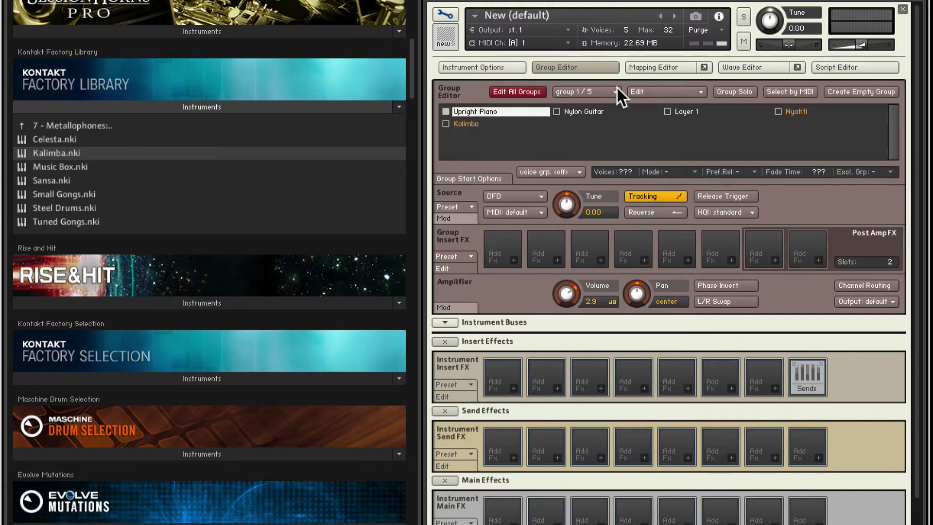
click(654, 66)
Step: Create a PNO AET morph layer from all Upright Piano zones over the full analysis range
click(521, 263)
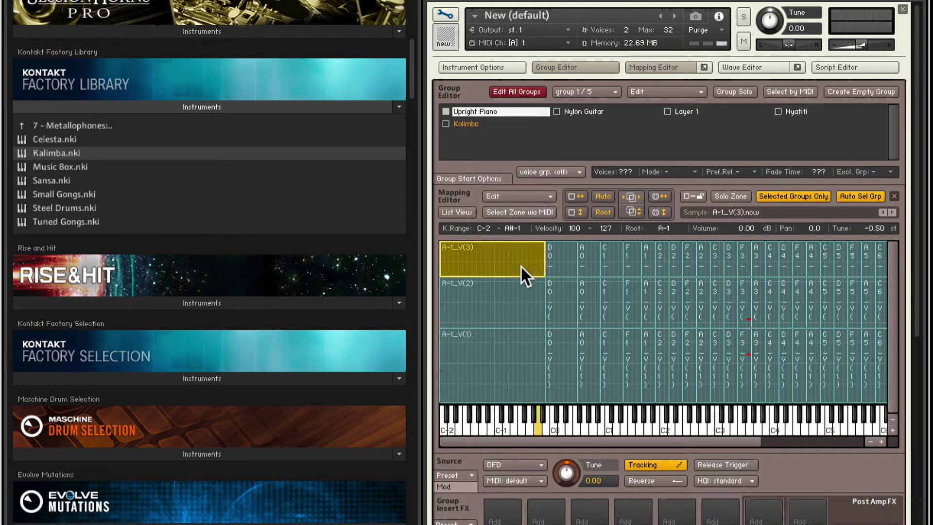
key(ctrl+a)
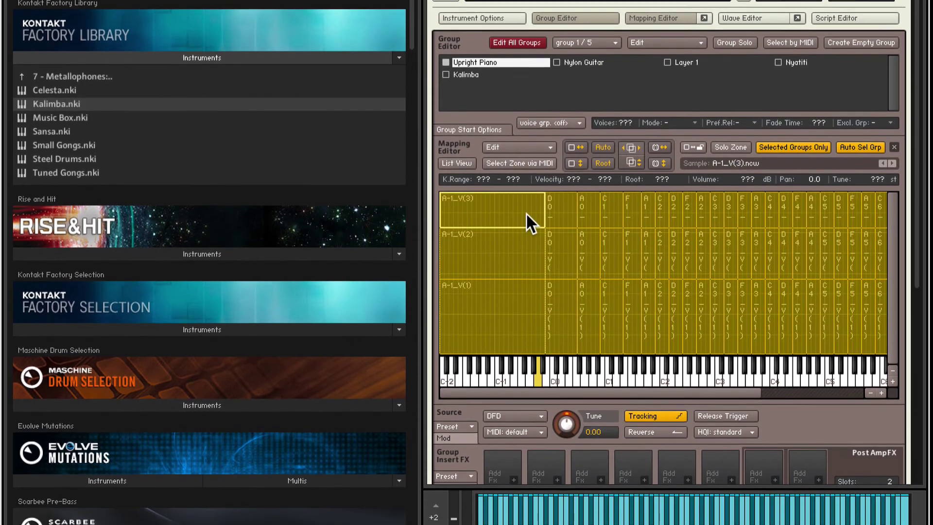
right_click(525, 211)
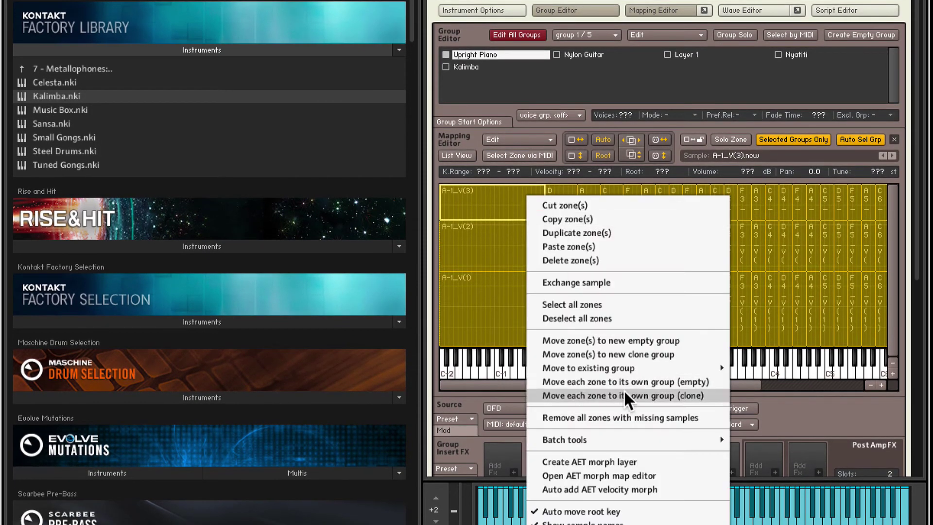
click(634, 460)
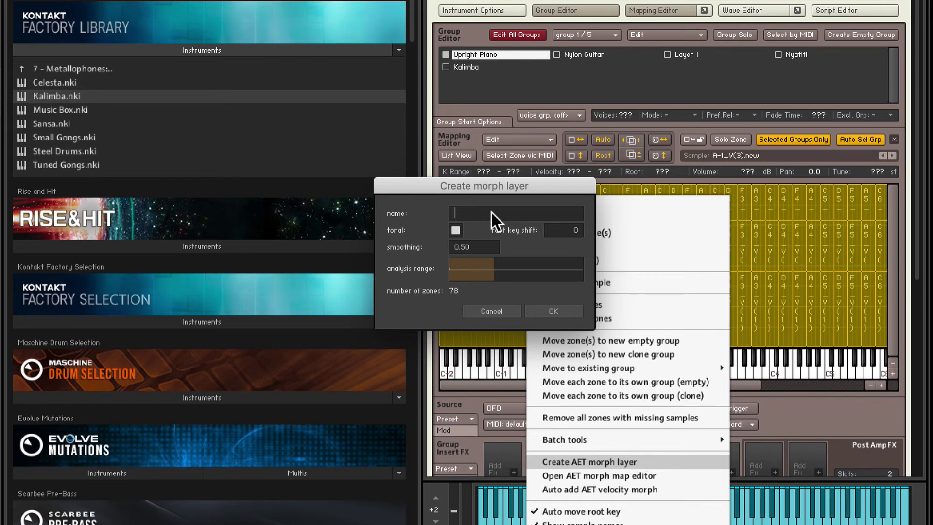
text(P)
drag(494, 267, 598, 276)
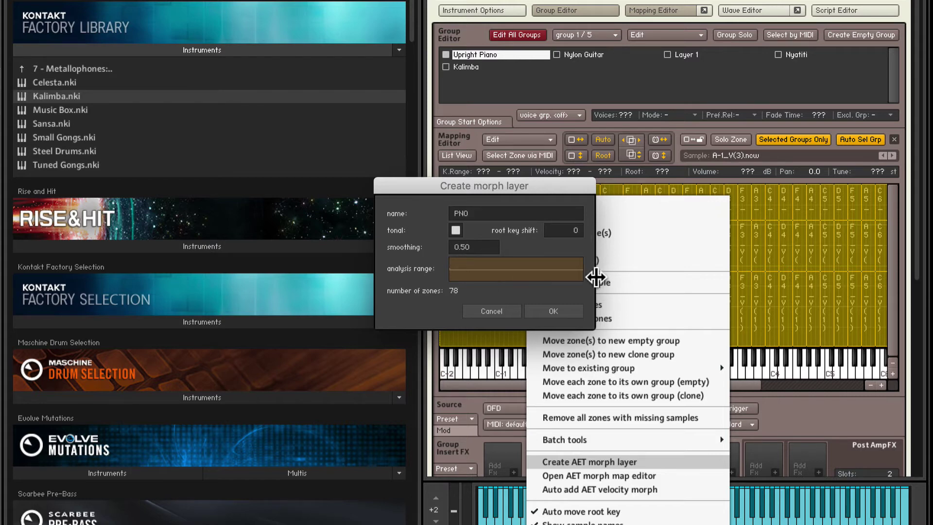
click(546, 310)
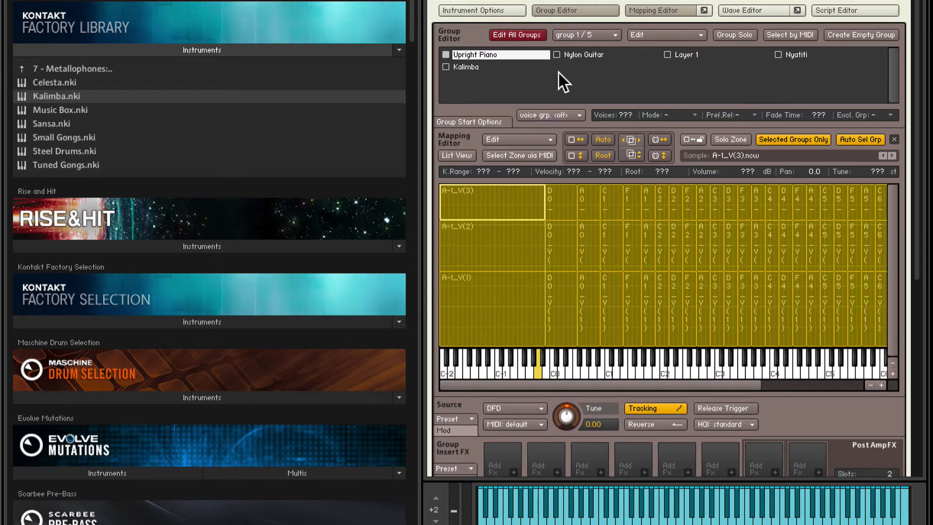
Step: Extend the lowest Nylon Guitar zones and create a GTR morph layer from all its zones
click(578, 55)
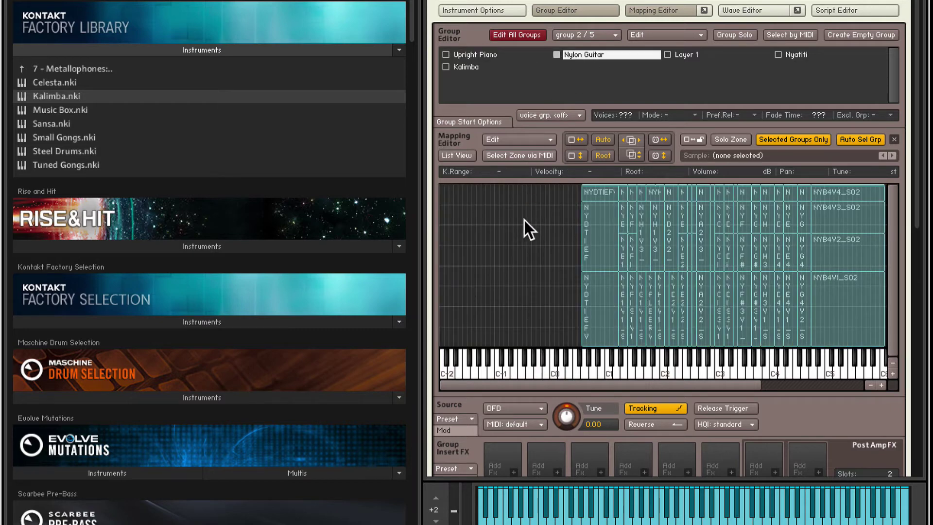
key(ctrl+a)
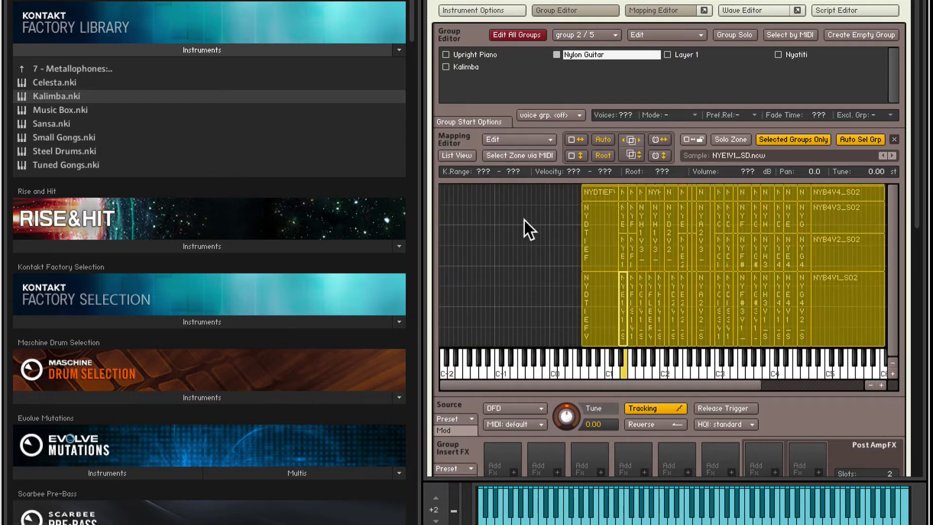
click(580, 139)
right_click(576, 249)
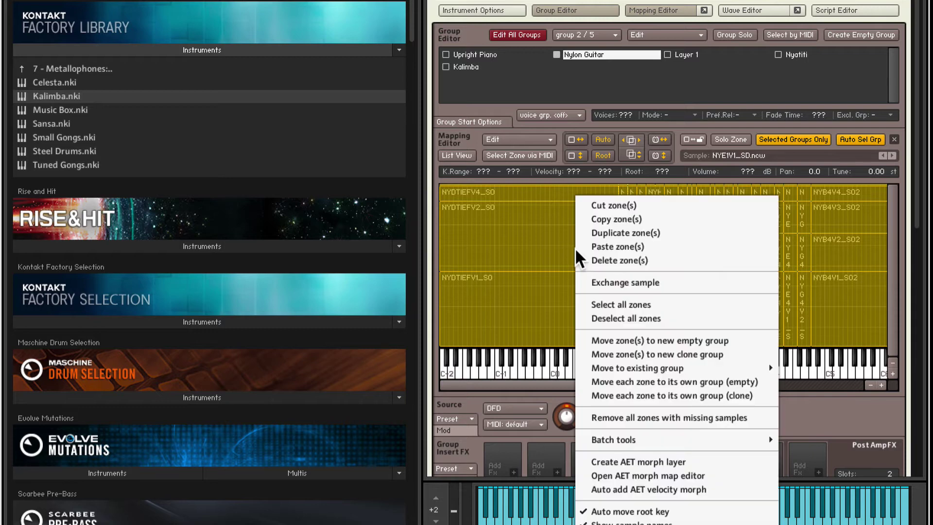
click(651, 464)
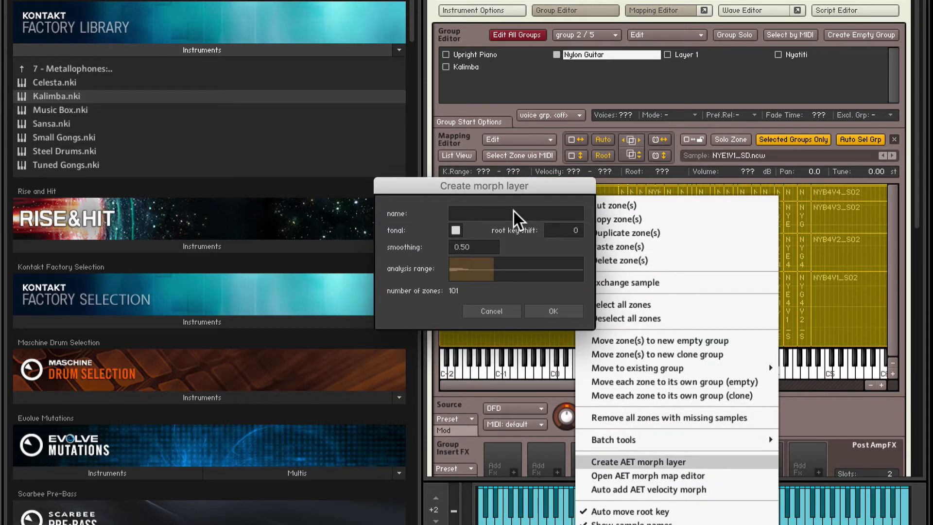
text(GTR)
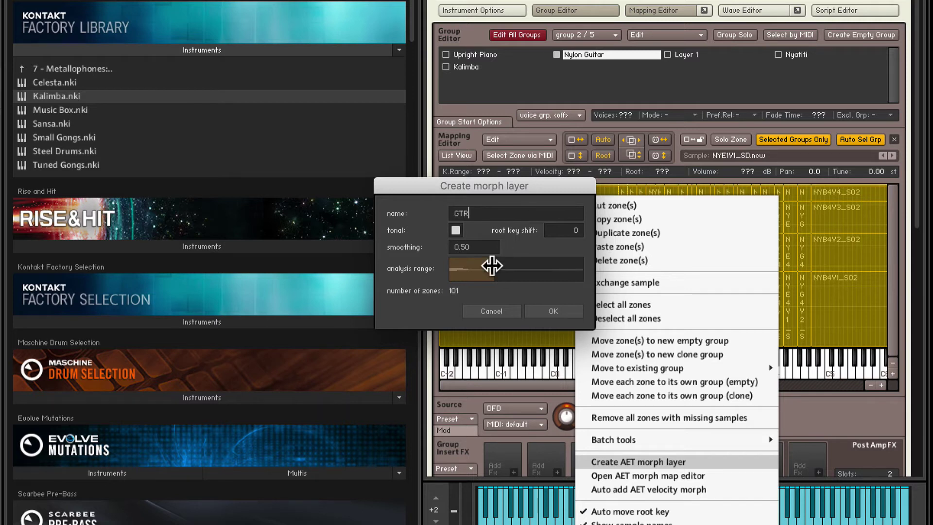
drag(492, 265, 615, 249)
click(553, 310)
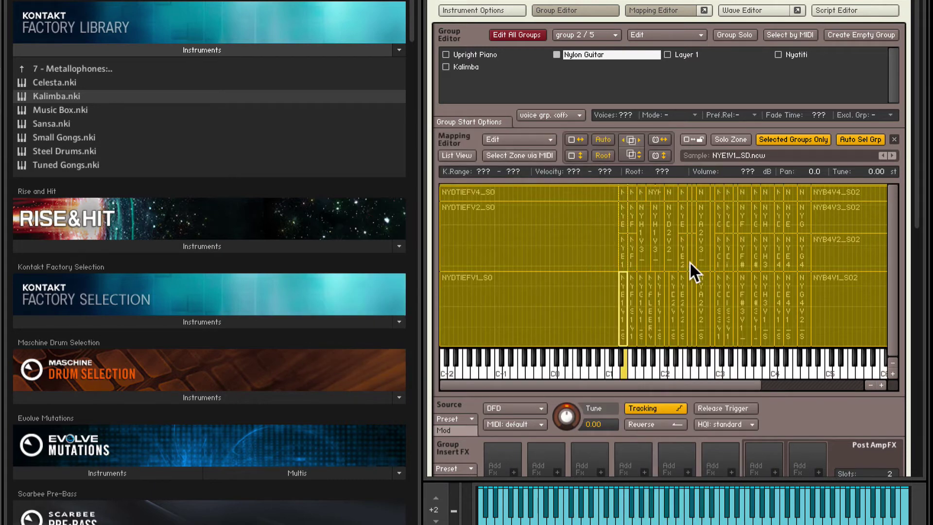
Step: Rename the Layer 1 group to Bell
click(693, 54)
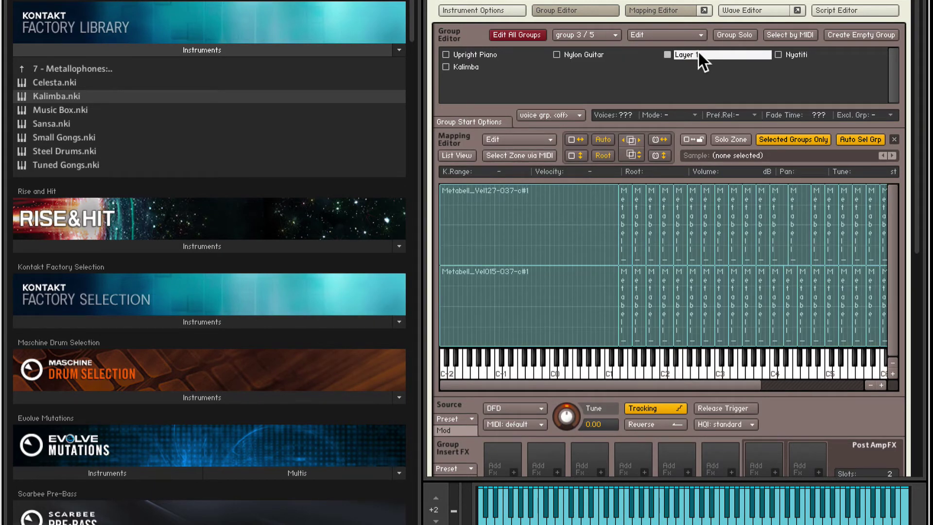
double_click(698, 55)
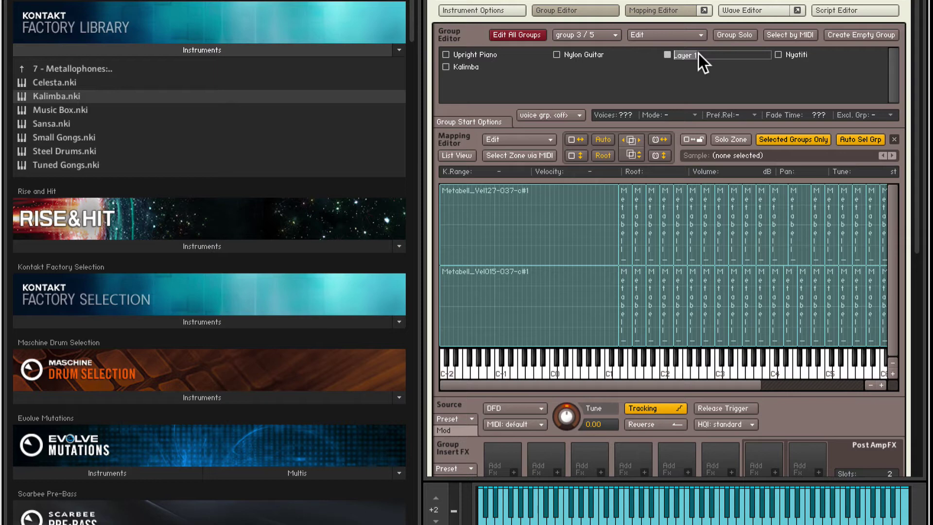
text(Bell)
key(Return)
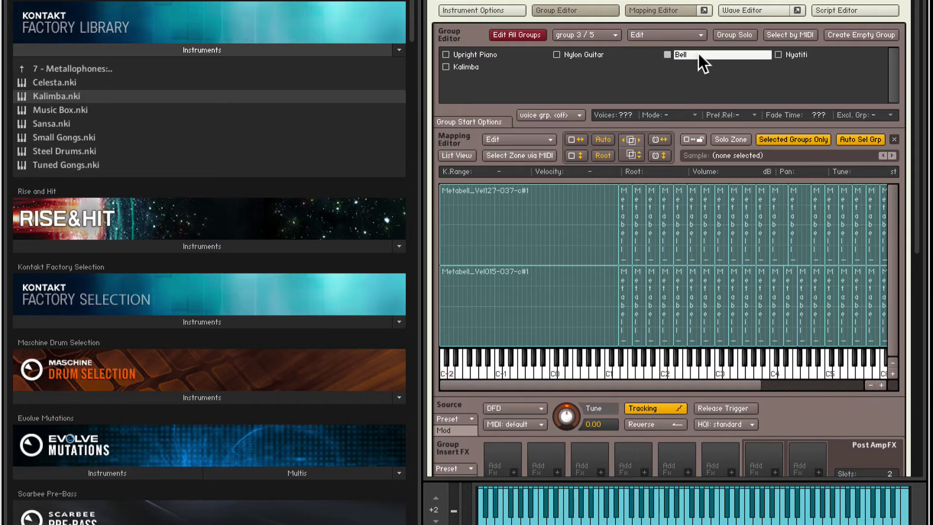
Step: Create a Bell AET morph layer from all Bell zones over the full analysis range
click(578, 218)
key(ctrl+a)
right_click(576, 217)
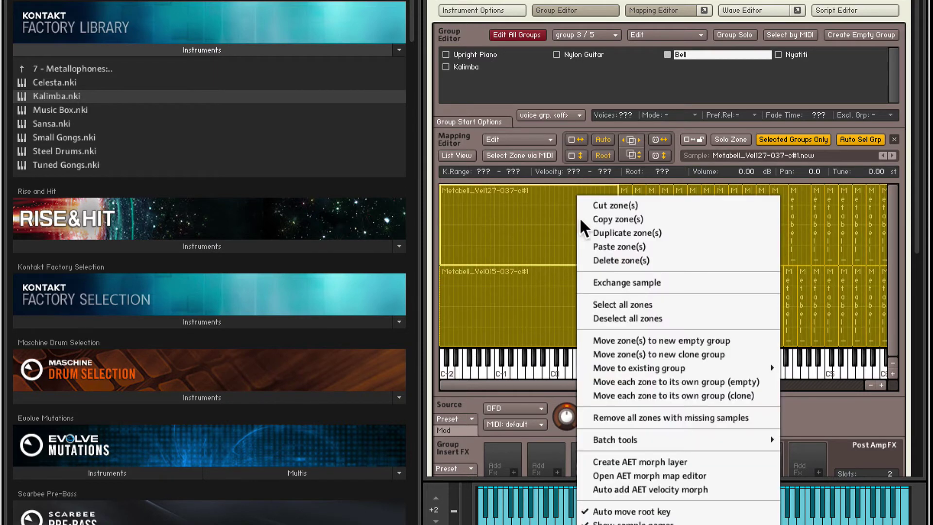
click(661, 460)
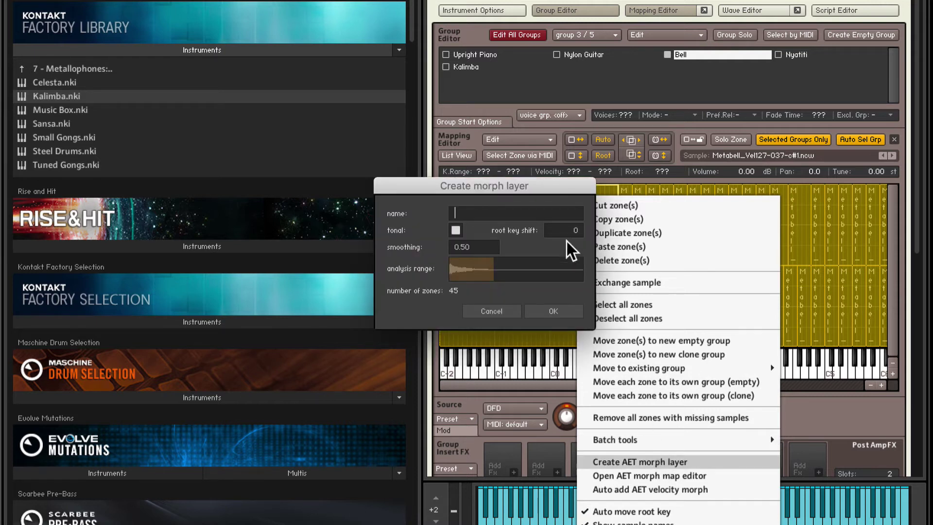
text(Bell)
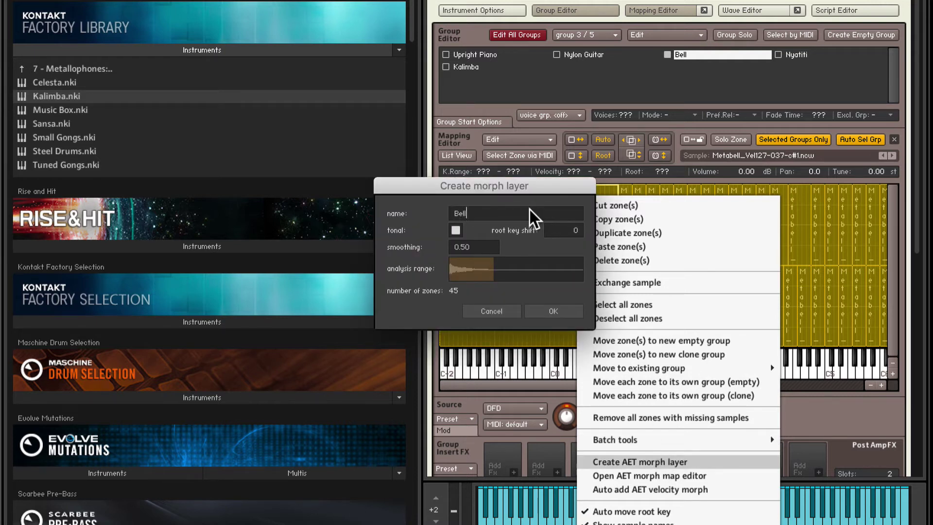
drag(489, 266, 583, 268)
click(555, 312)
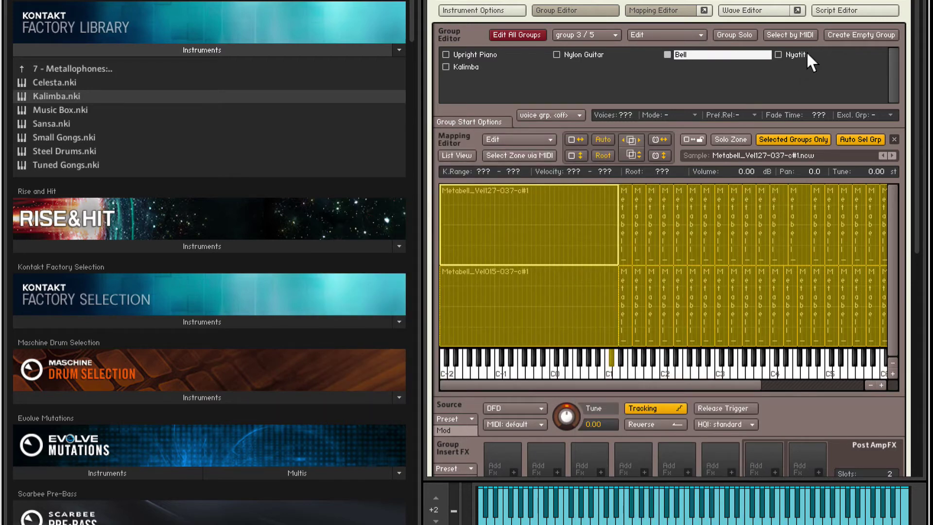
Step: Create an NYA AET morph layer from the Nyatiti zones over the full analysis range
click(797, 55)
click(645, 215)
right_click(631, 213)
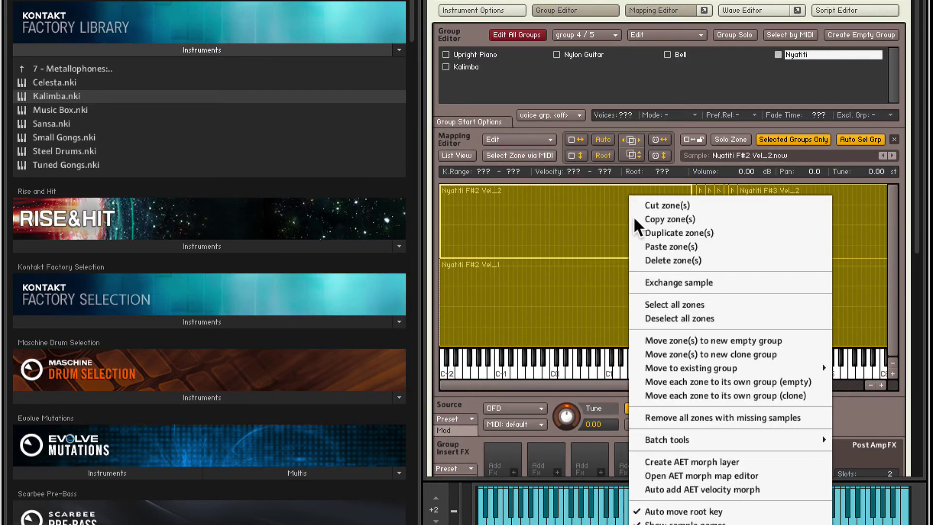
click(700, 462)
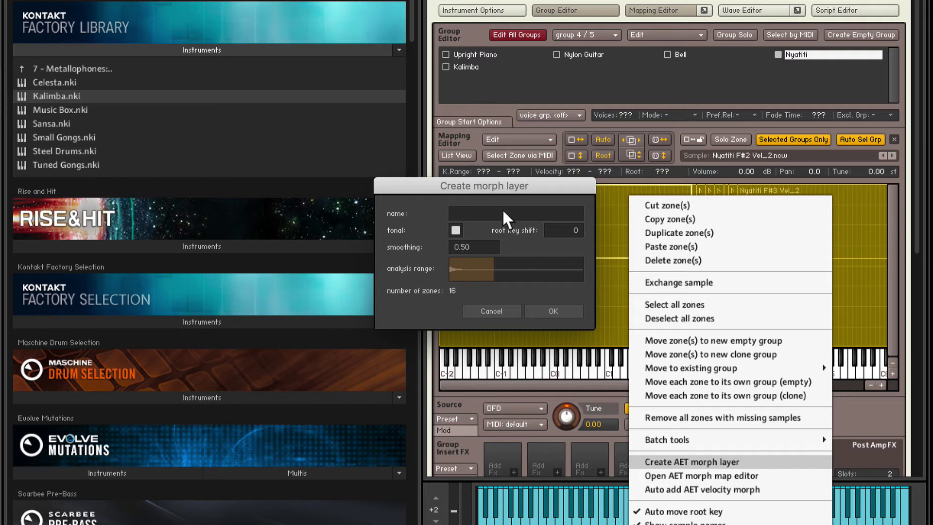
text(NYA)
drag(495, 270, 599, 267)
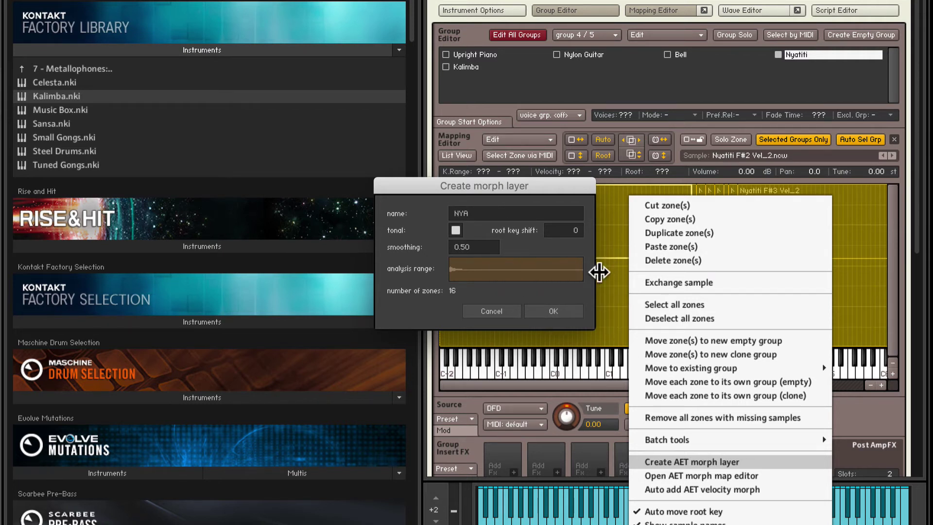
click(558, 312)
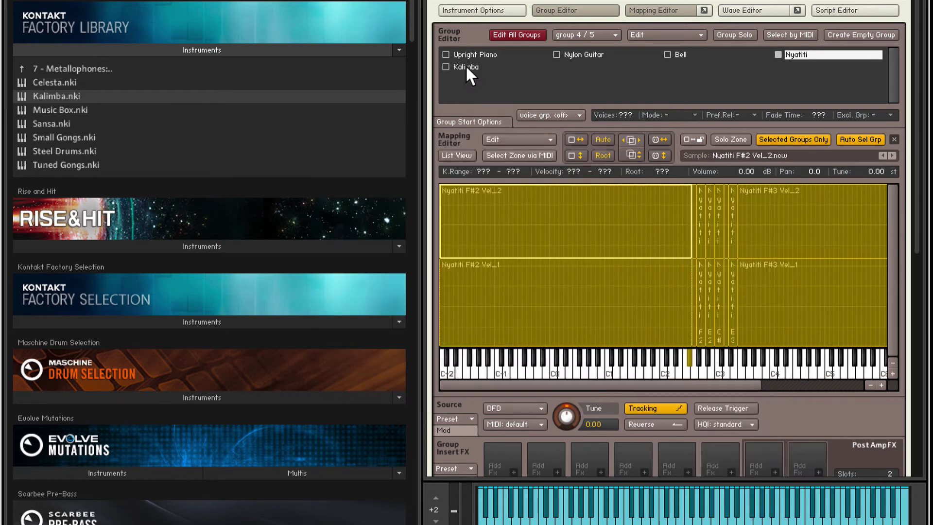
Step: Create a KMB AET morph layer from the Kalimba zones over the full analysis range
click(466, 66)
click(569, 235)
right_click(570, 237)
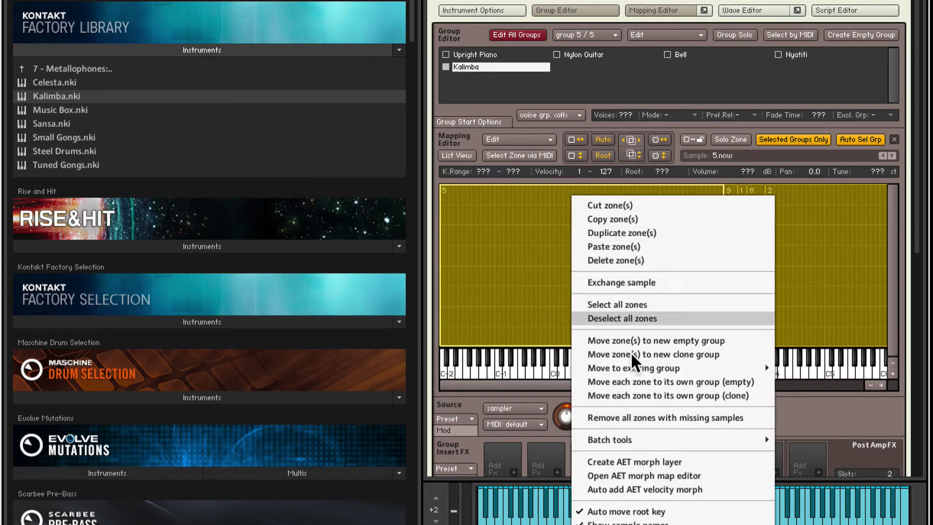
click(641, 461)
click(529, 210)
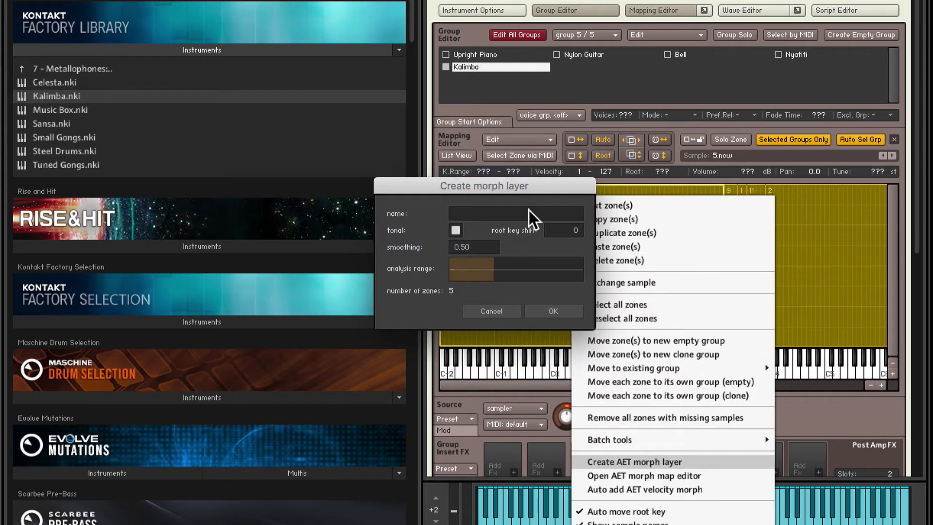
text(KMB)
drag(496, 283, 655, 262)
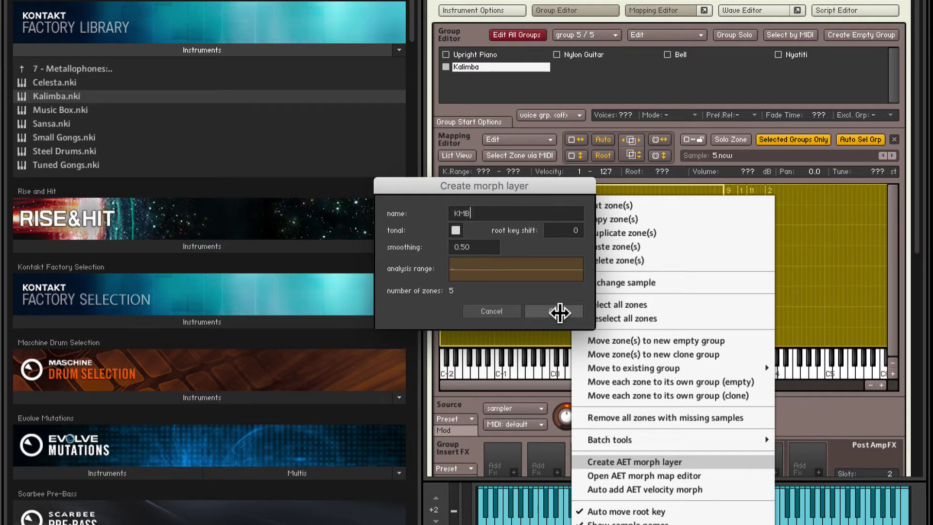
click(556, 311)
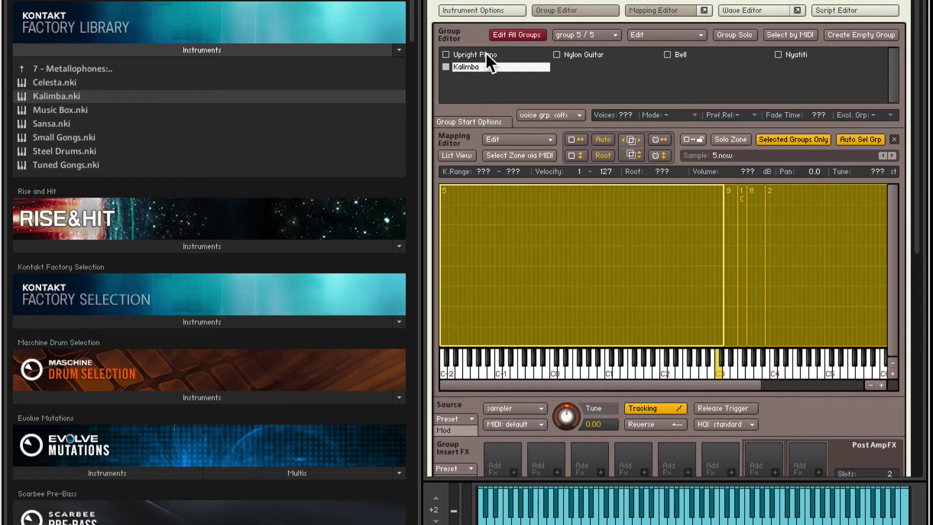
Step: Load an AET Filter (Utilities) into the Upright Piano group's first group insert slot
click(473, 55)
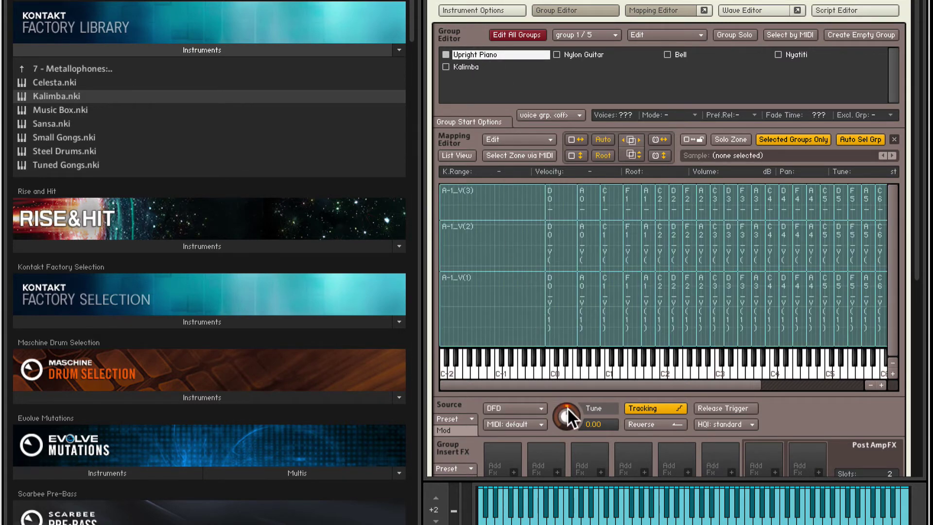
scroll(538, 411, down, 3)
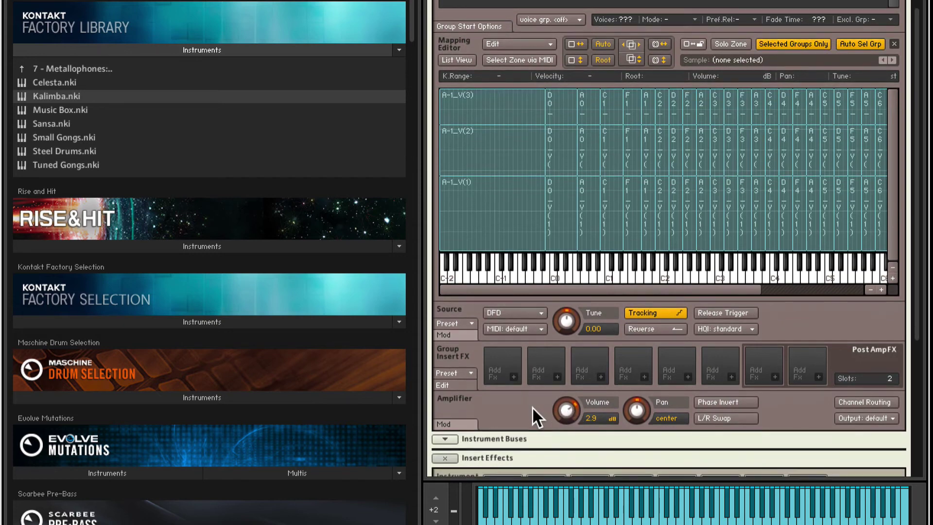
scroll(533, 409, down, 2)
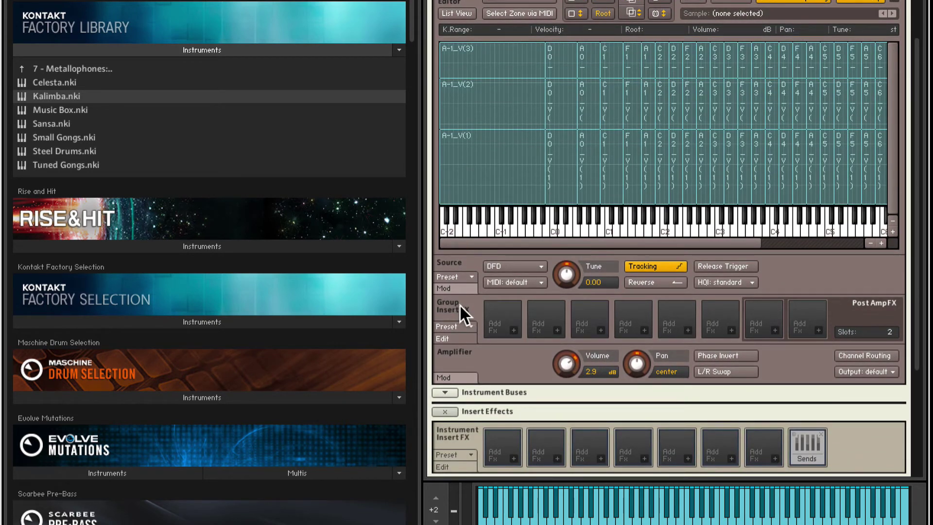
click(514, 331)
mouse_move(557, 424)
click(637, 426)
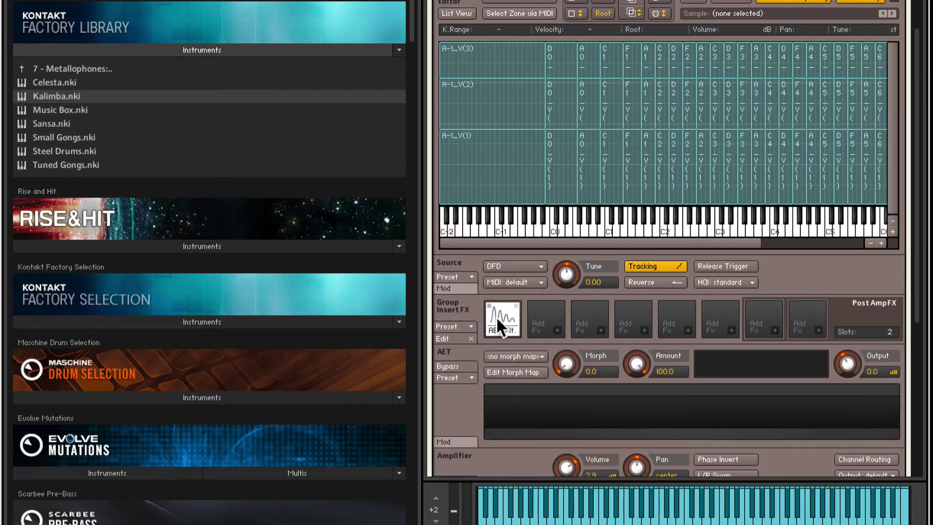
scroll(497, 317, down, 2)
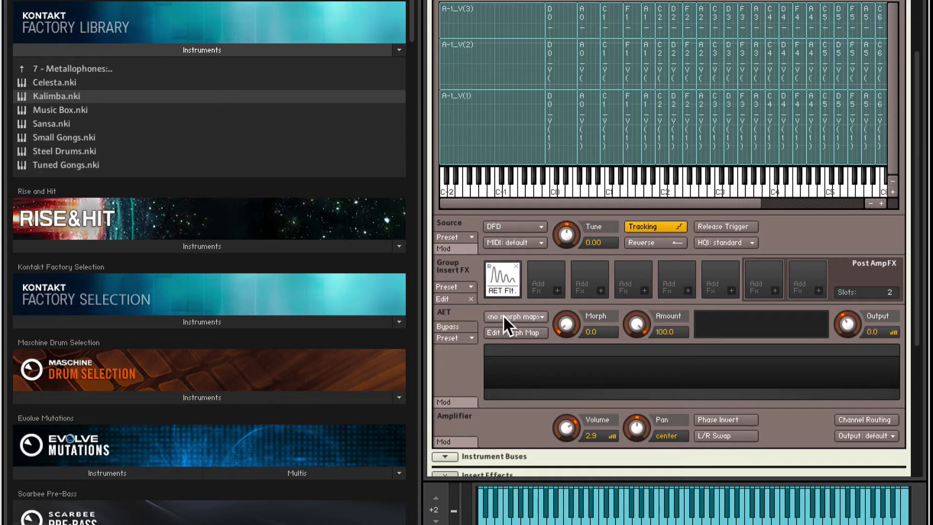
Step: Create a new morph map named MAP 1 as a multi-layer articulation morph
click(527, 331)
text(MAP 1)
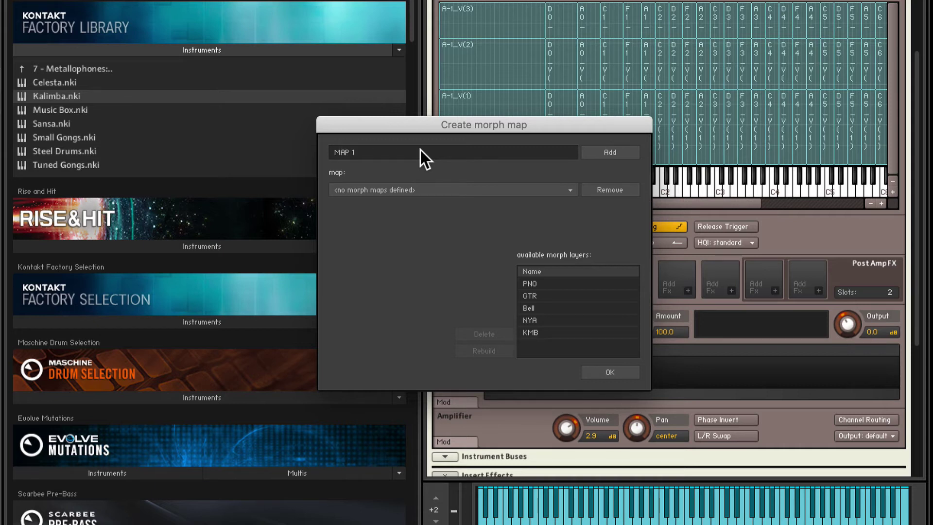
click(619, 152)
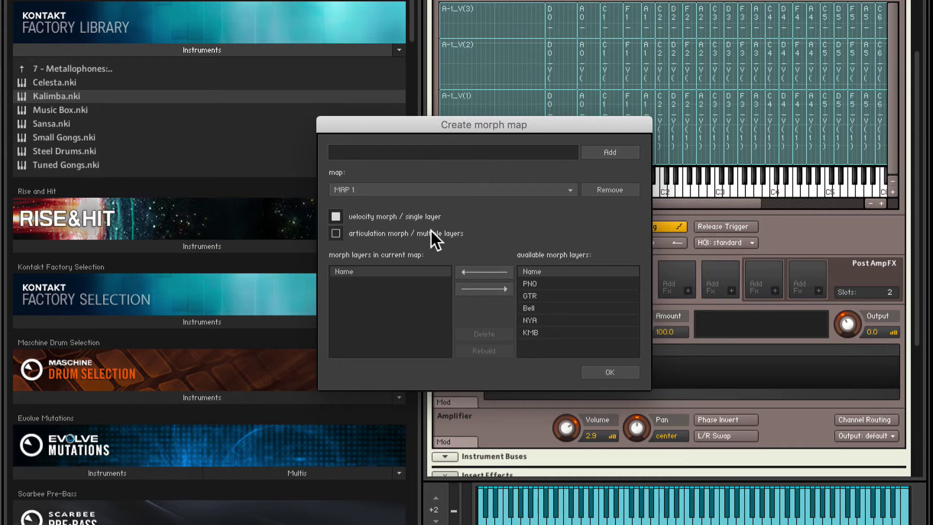
click(374, 234)
Step: Add the PNO, NYA, GTR, Bell and KMB layers to MAP 1 and confirm
click(538, 283)
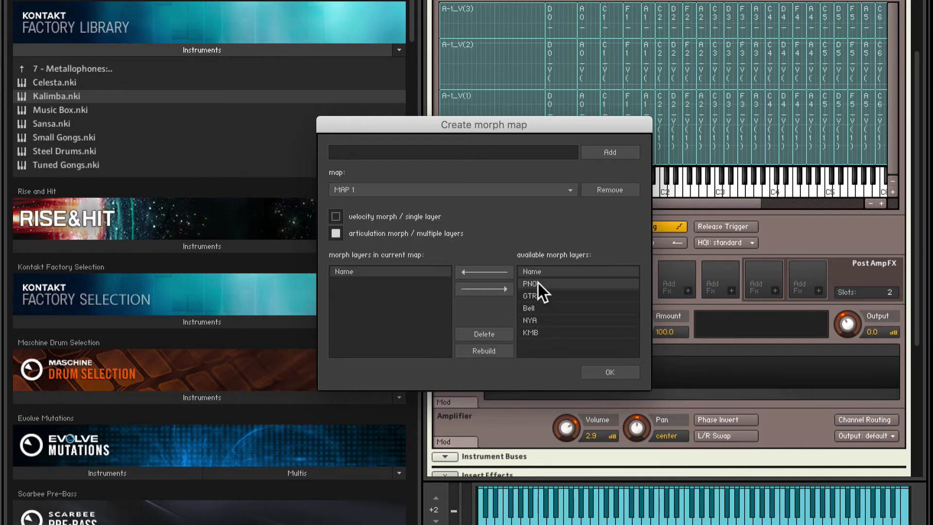
click(480, 270)
click(542, 306)
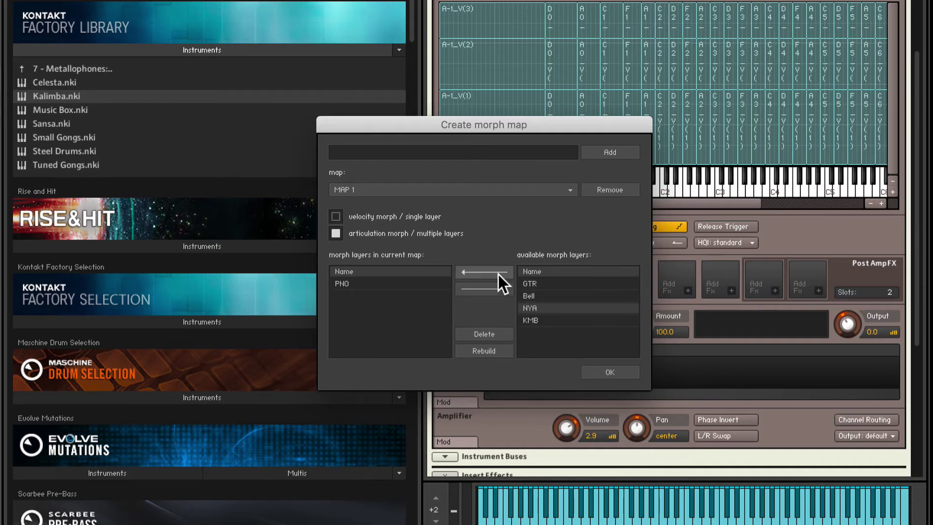
click(496, 272)
click(536, 285)
click(480, 270)
click(526, 285)
click(488, 272)
click(540, 283)
click(482, 272)
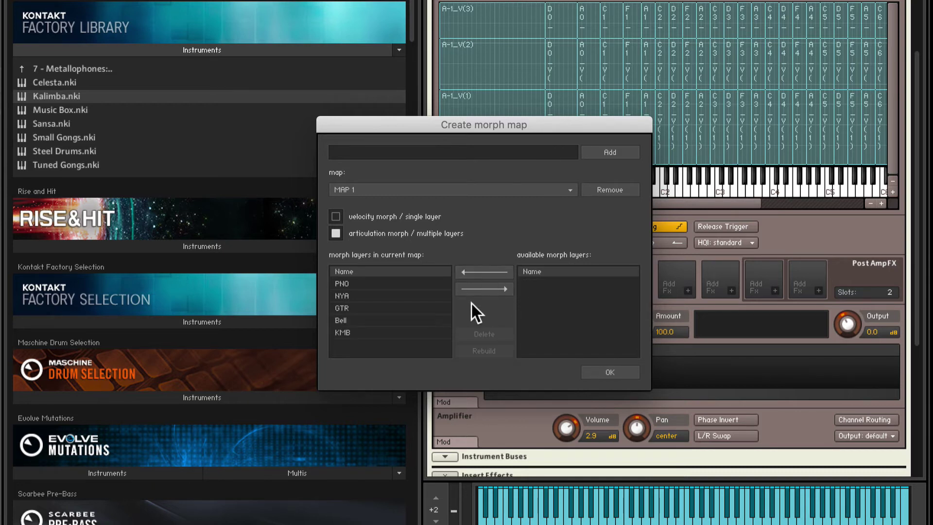
click(609, 372)
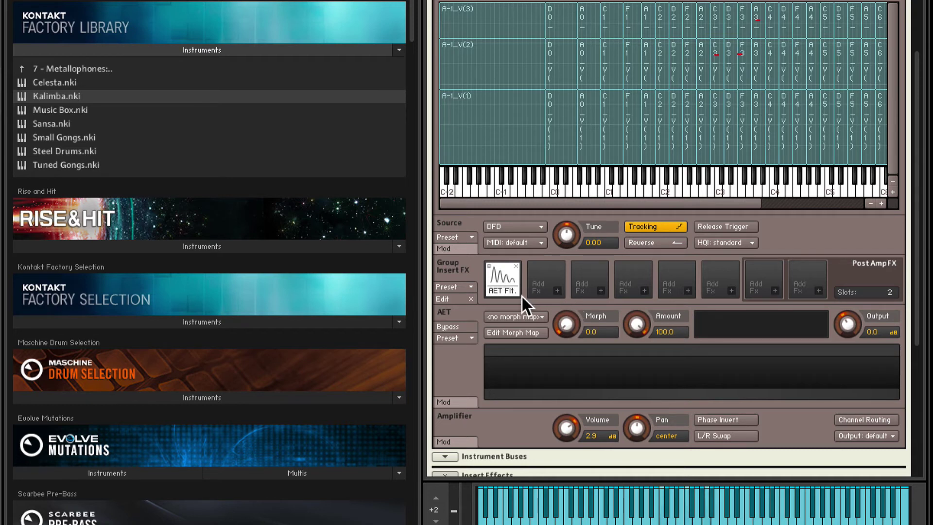
Step: Assign MAP 1 to the AET Filter and nudge its morph up to 3.1
click(526, 316)
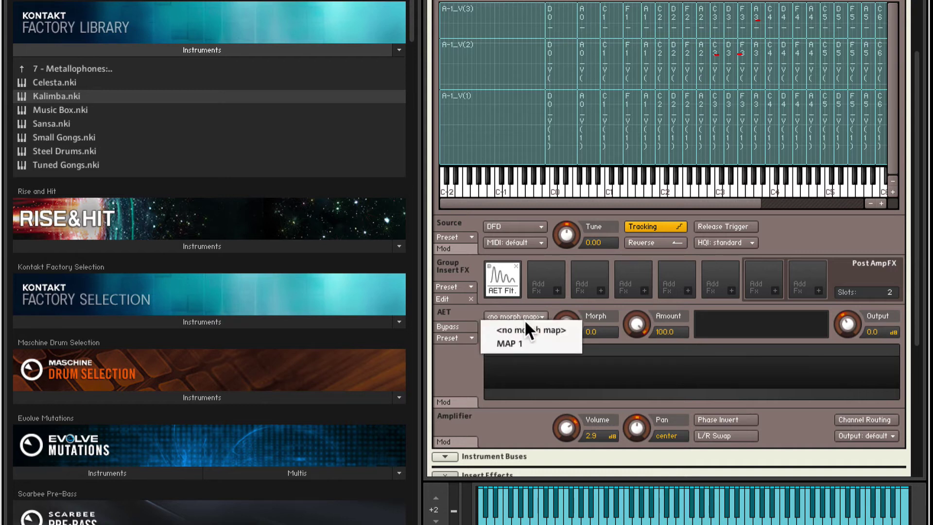
click(520, 343)
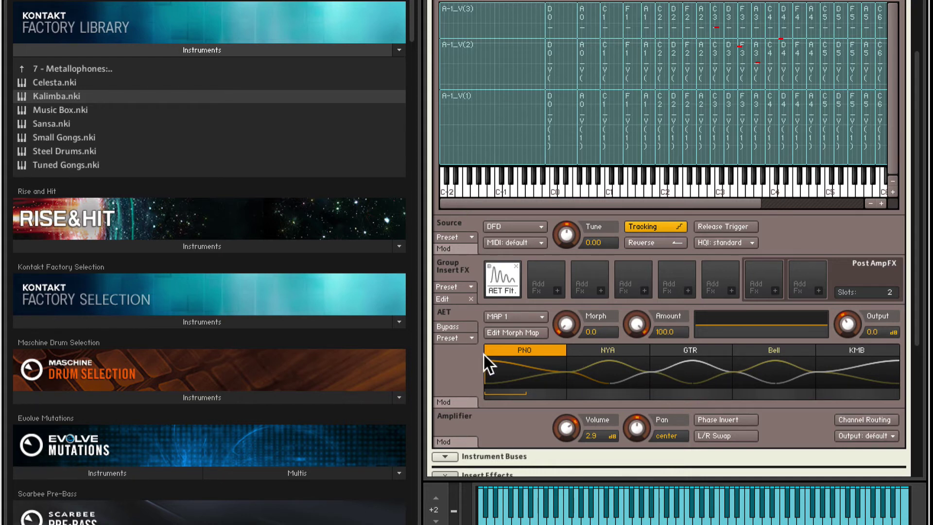
drag(566, 319, 602, 363)
scroll(599, 304, up, 5)
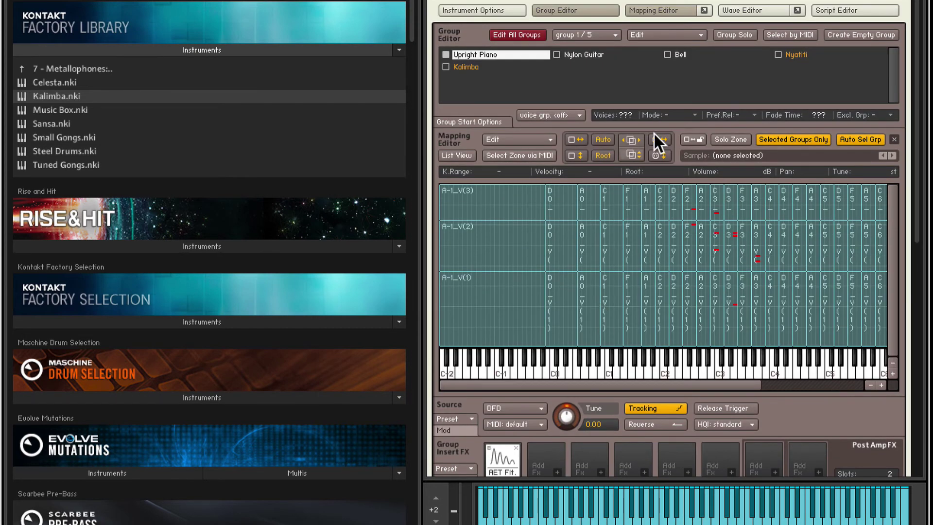
Step: Load the factory Sequencing Arpeggiator script into the instrument's script slots
click(654, 11)
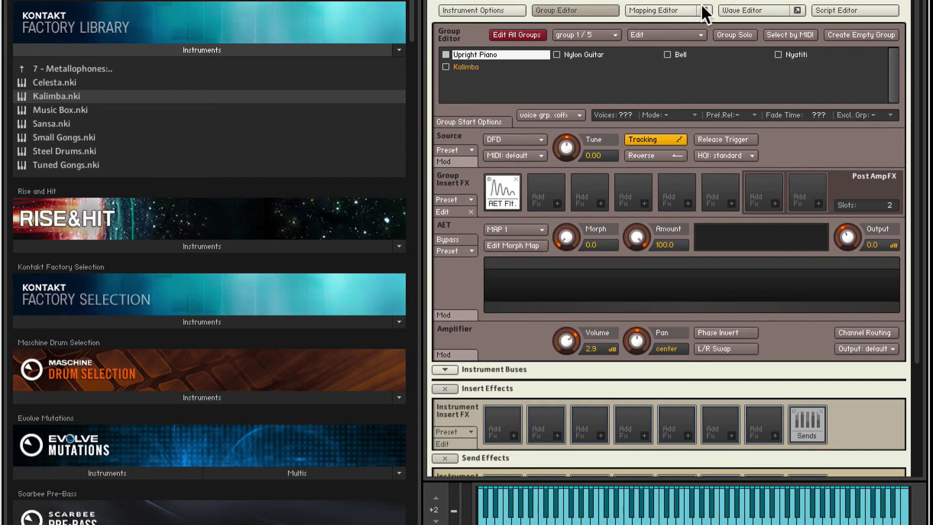
click(831, 11)
click(462, 55)
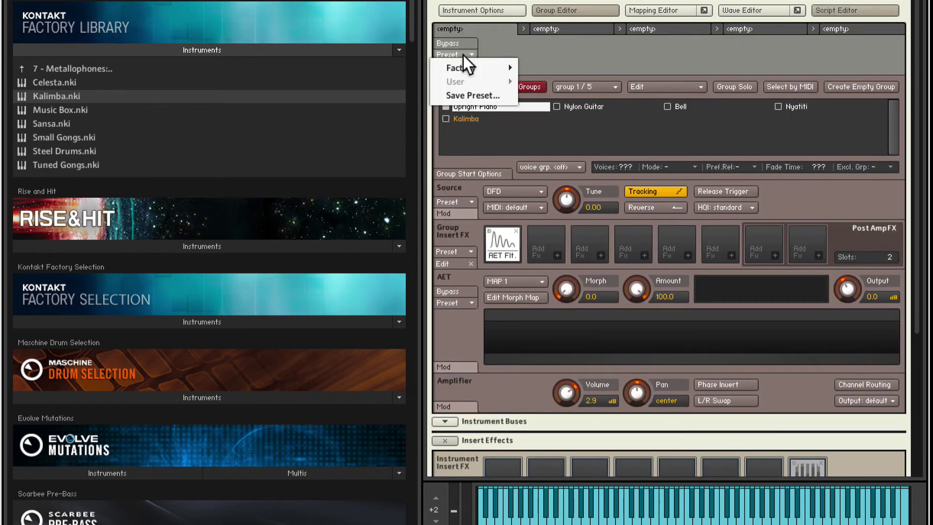
mouse_move(468, 66)
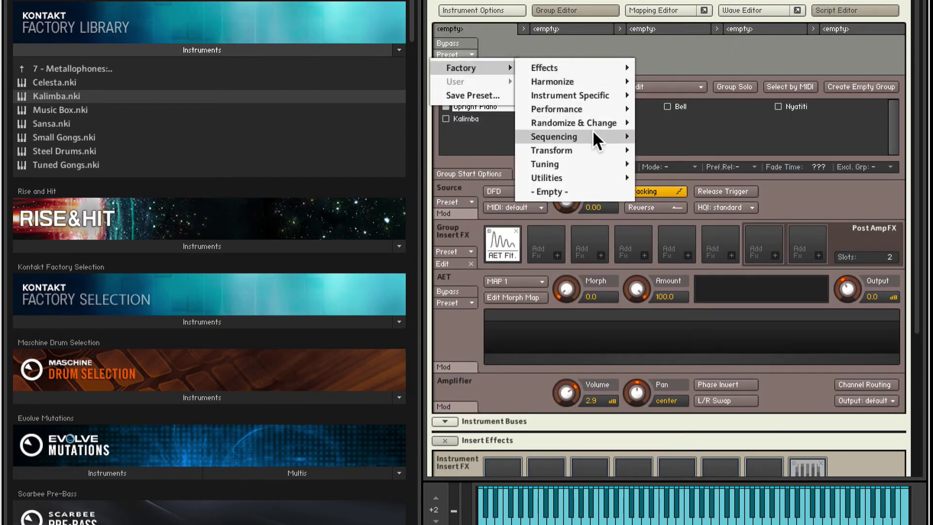
mouse_move(594, 136)
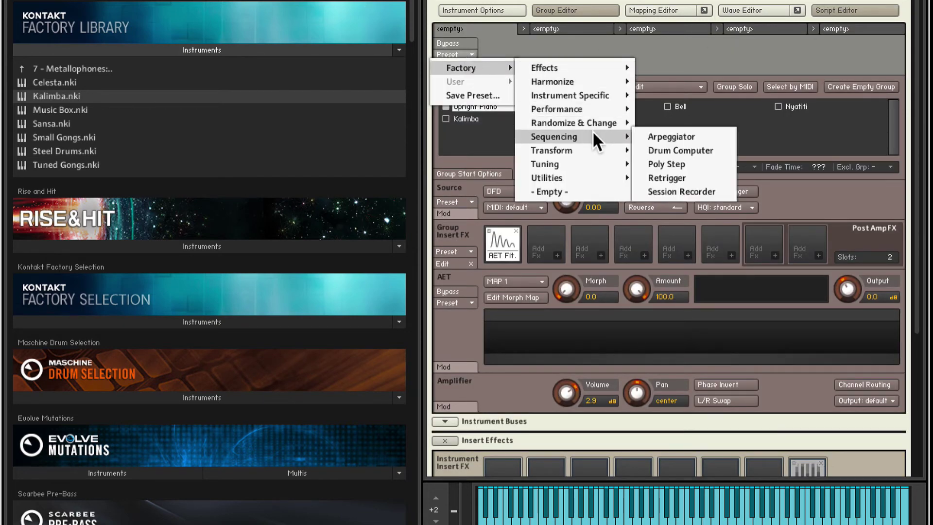
click(695, 136)
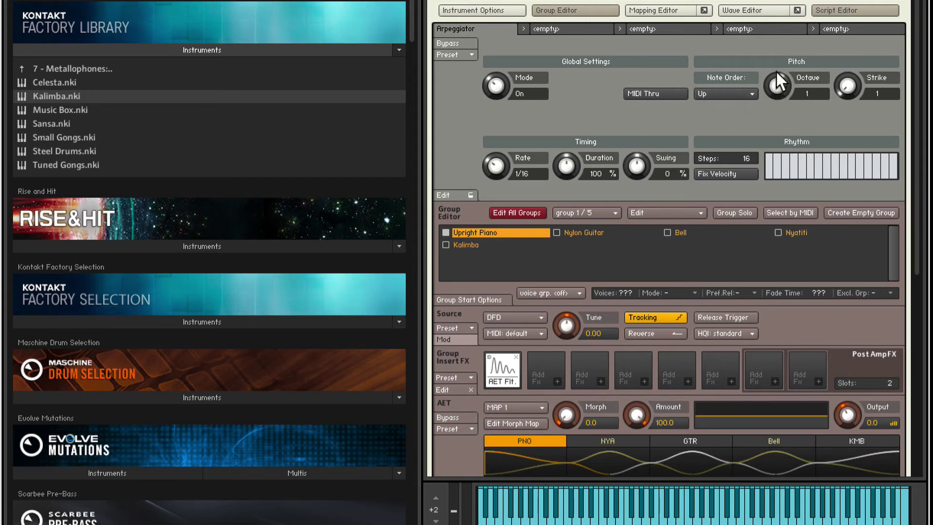
Step: Draw a varied arpeggiator rhythm, set note order to Zig-Zag Up, and sweep morph to 25.8
mouse_move(821, 165)
mouse_down()
mouse_move(876, 165)
mouse_move(875, 183)
mouse_up()
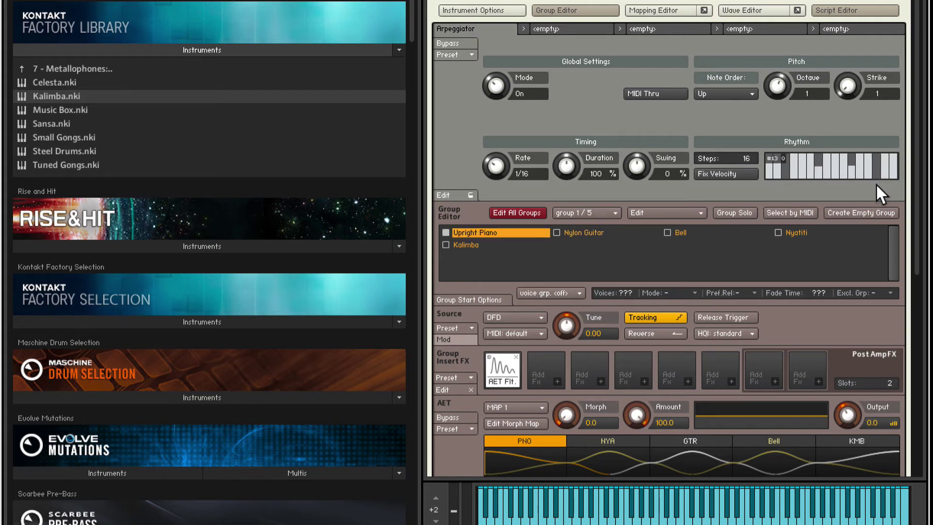
click(733, 94)
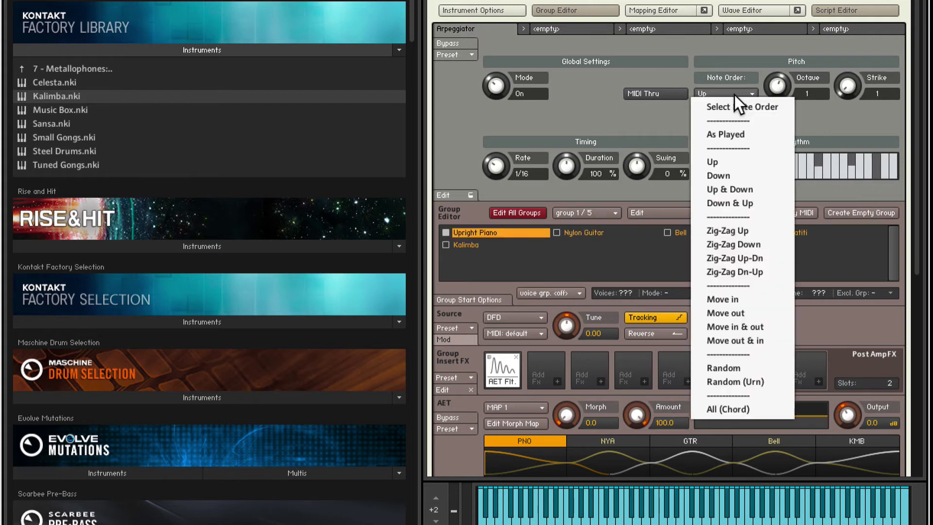
click(736, 231)
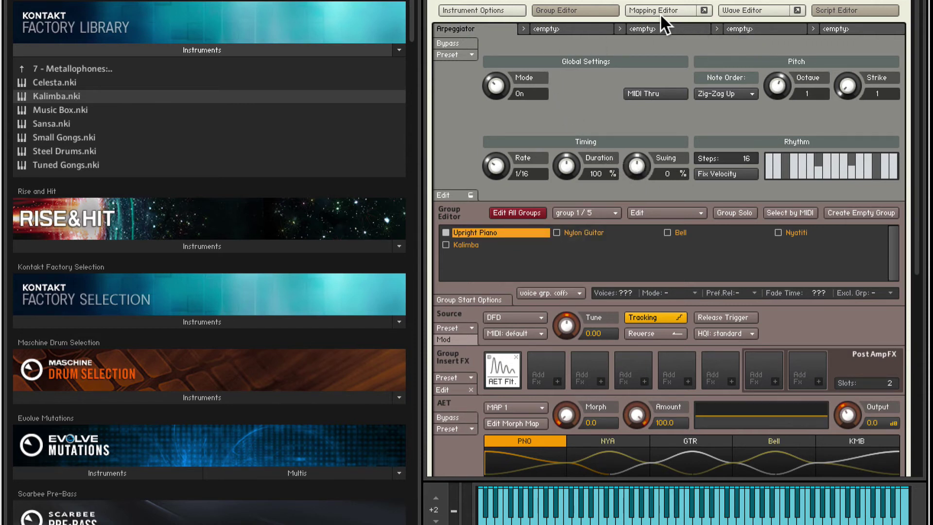
click(847, 10)
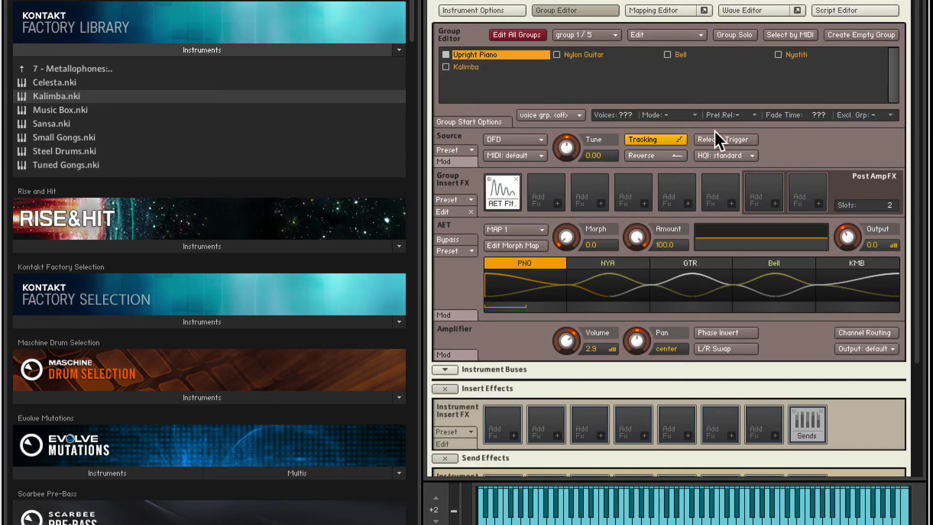
mouse_move(557, 248)
mouse_down()
mouse_move(573, 170)
mouse_move(572, 56)
mouse_move(582, 188)
mouse_up()
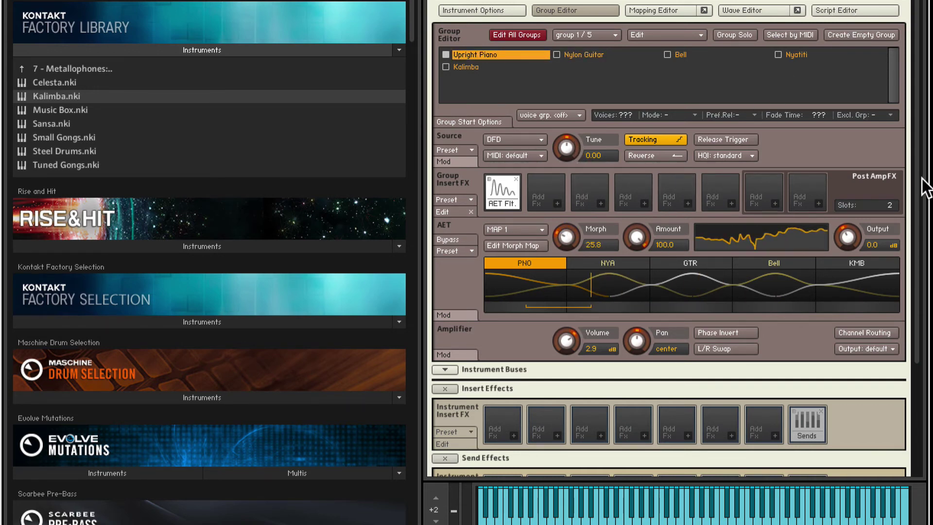
Step: Insert a Convolution reverb into the instrument's first insert effect slot
drag(916, 121, 925, 262)
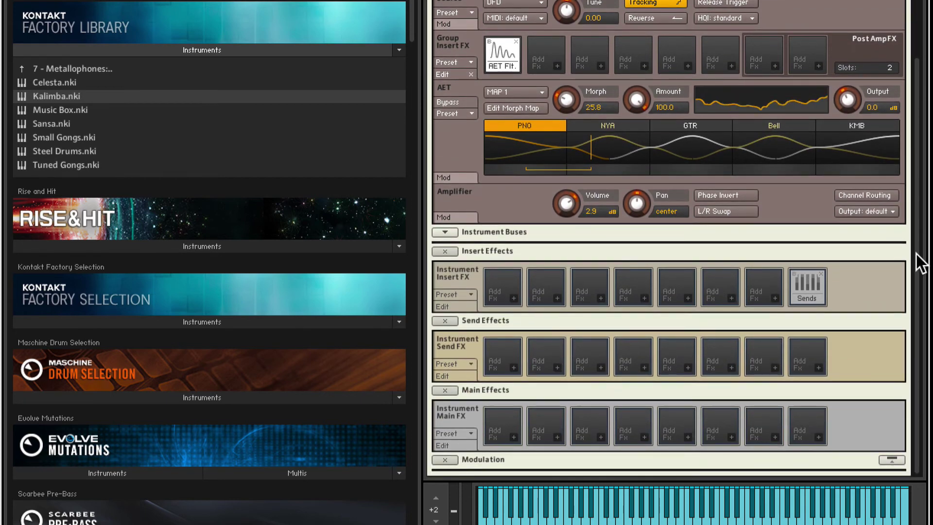
click(513, 298)
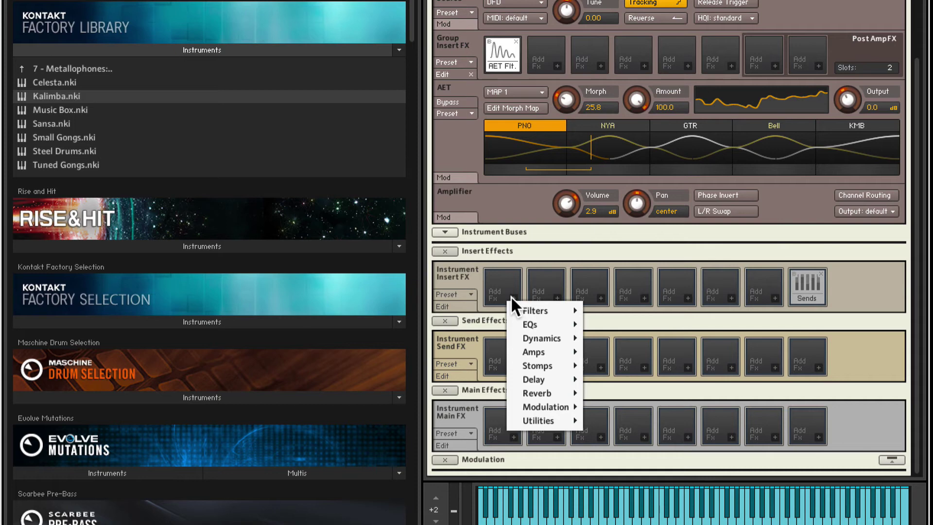
mouse_move(551, 392)
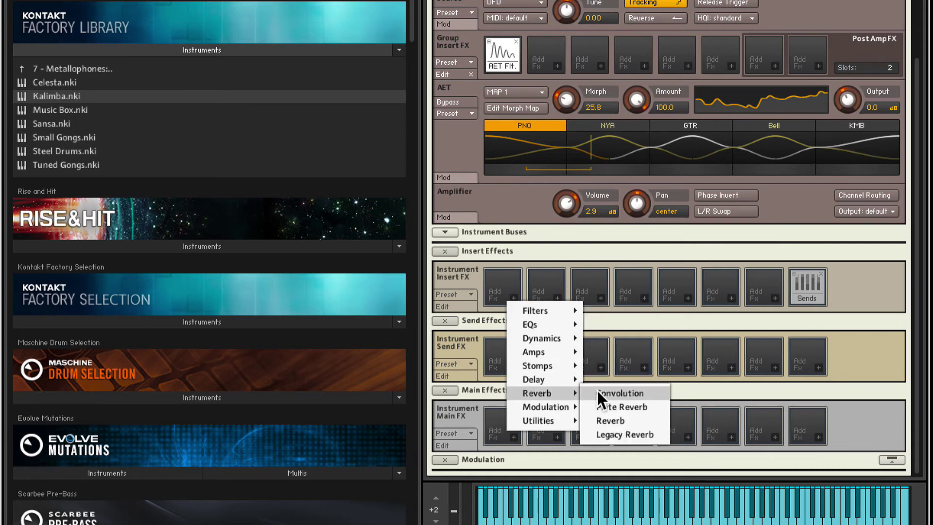
click(603, 390)
Step: Load the 1.7s Long Warm 960 impulse preset and raise the convolution wet level to -11.8
click(463, 346)
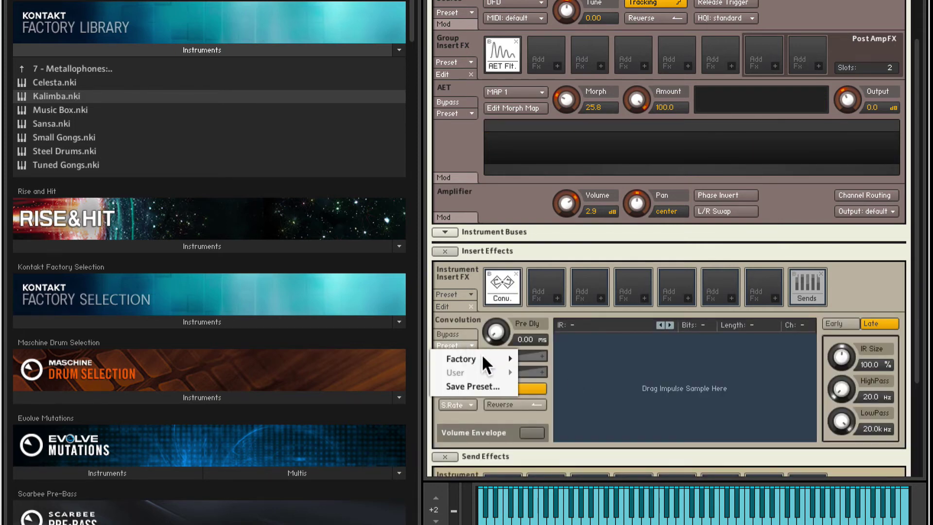
mouse_move(486, 357)
mouse_move(598, 468)
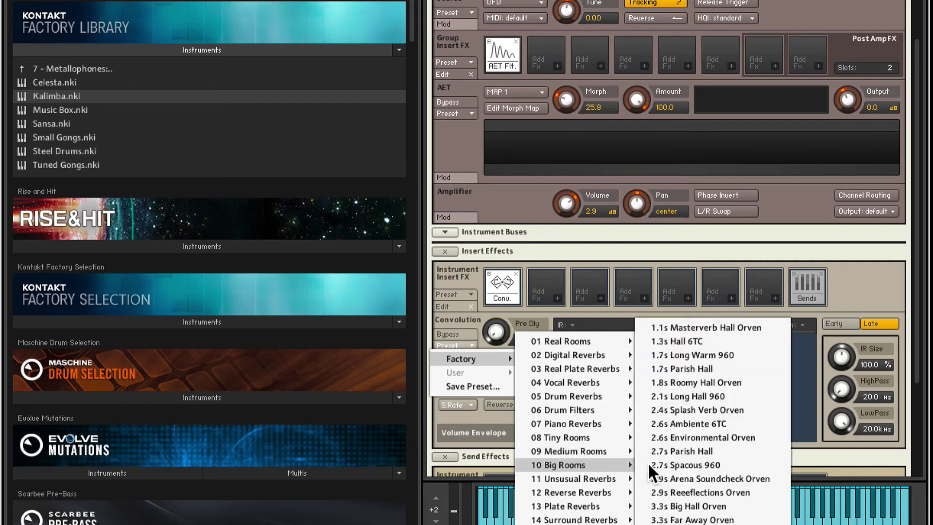
click(697, 355)
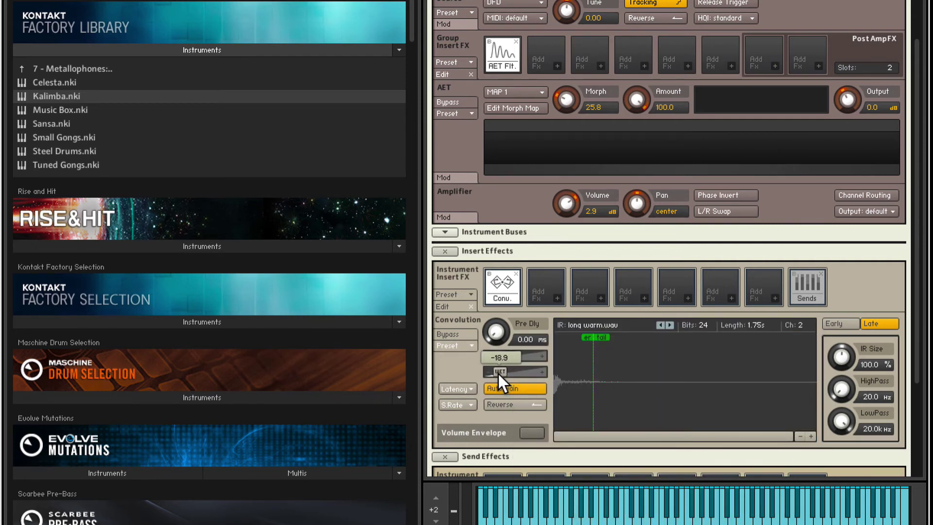
drag(499, 373, 501, 372)
click(556, 298)
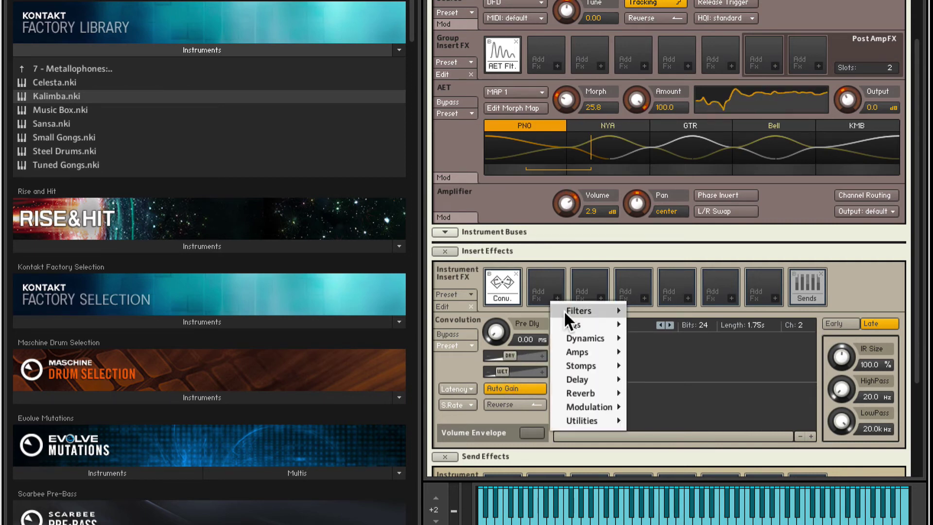
Step: Add a Legacy Delay after the reverb, lower its wet to -9.4, and set morph near 29.9
mouse_move(590, 378)
click(663, 394)
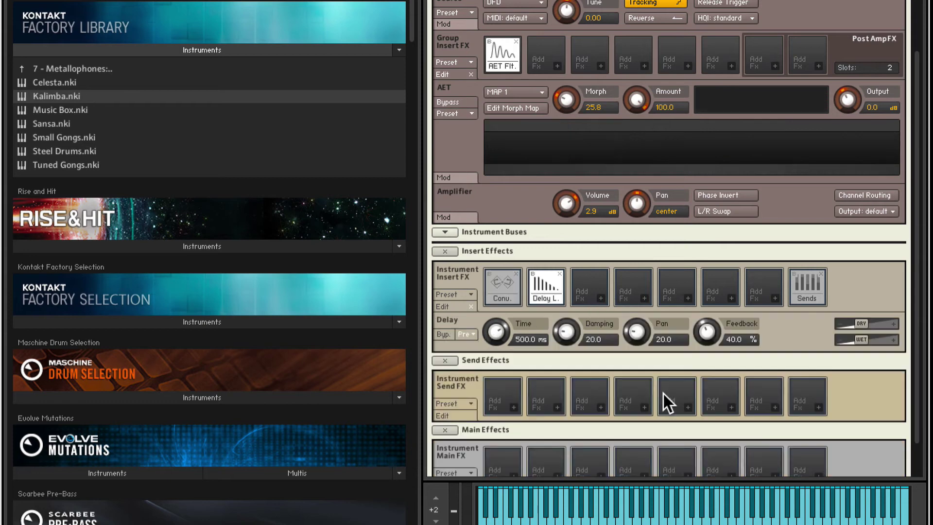
drag(858, 340, 851, 340)
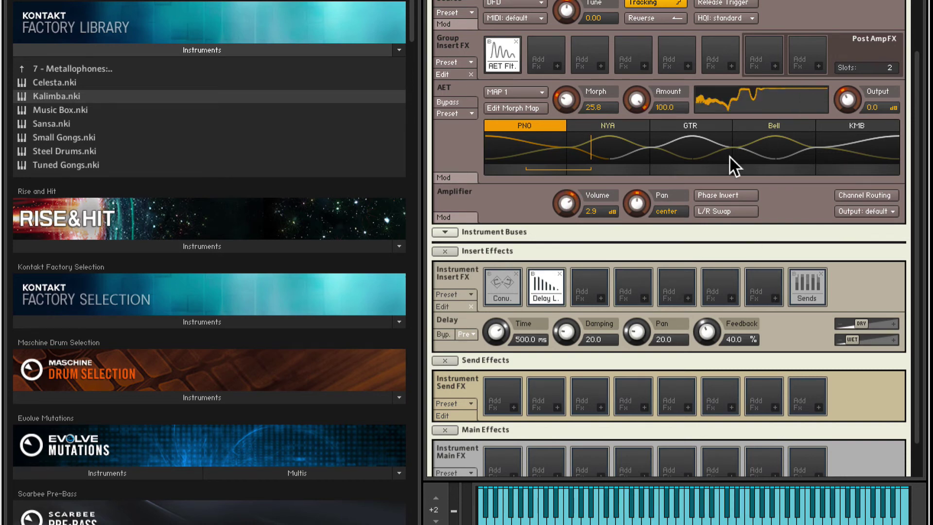
mouse_move(564, 100)
mouse_down()
mouse_move(580, 1)
mouse_move(590, 129)
mouse_move(598, 6)
mouse_move(596, 129)
mouse_move(573, 105)
mouse_up()
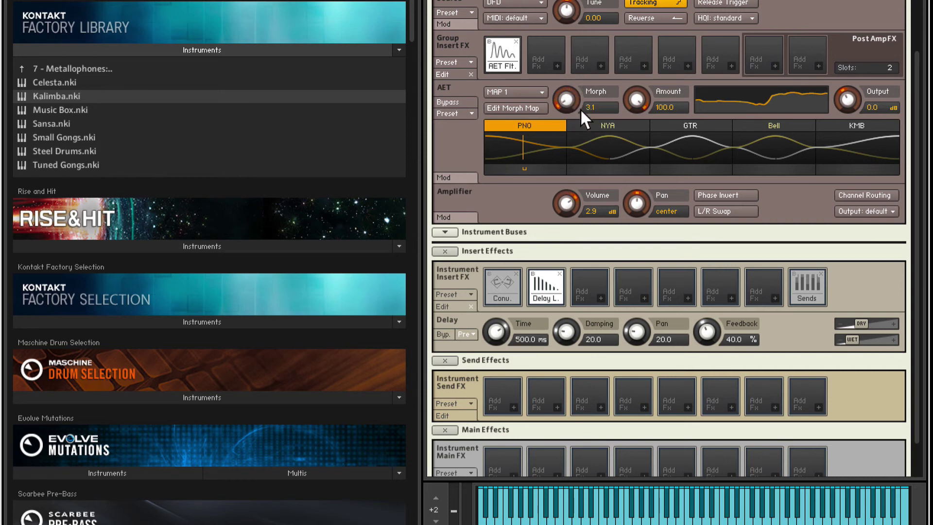
drag(580, 74, 567, 92)
Step: Add a sine LFO modulating the AET morph with its amount near maximum
click(455, 177)
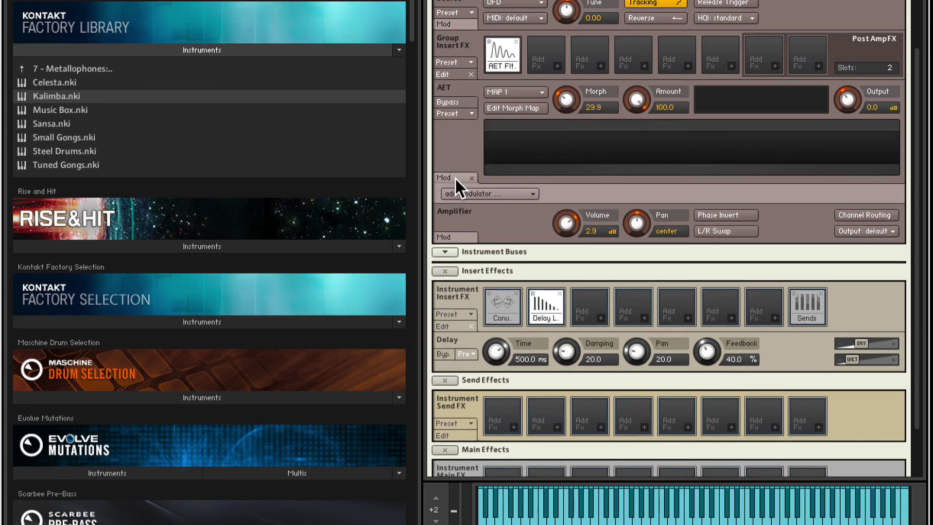
click(511, 193)
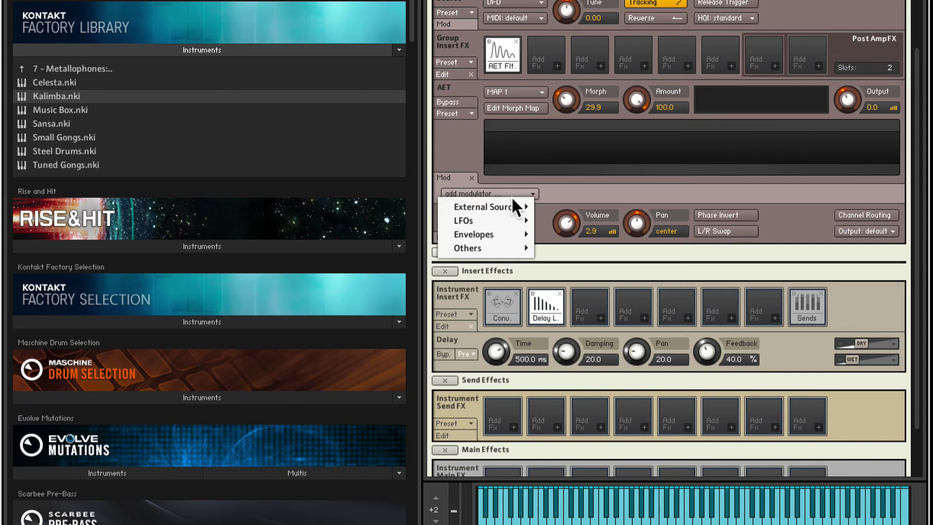
mouse_move(511, 219)
click(555, 220)
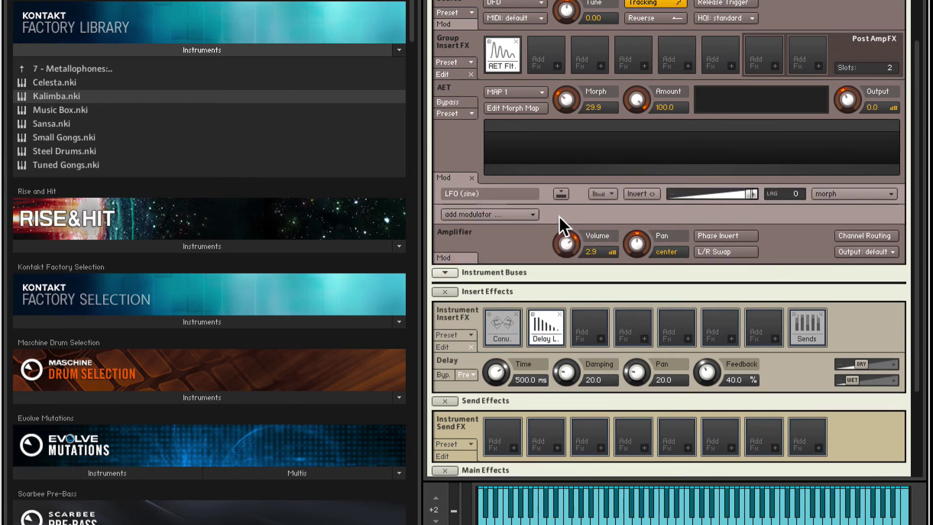
click(712, 194)
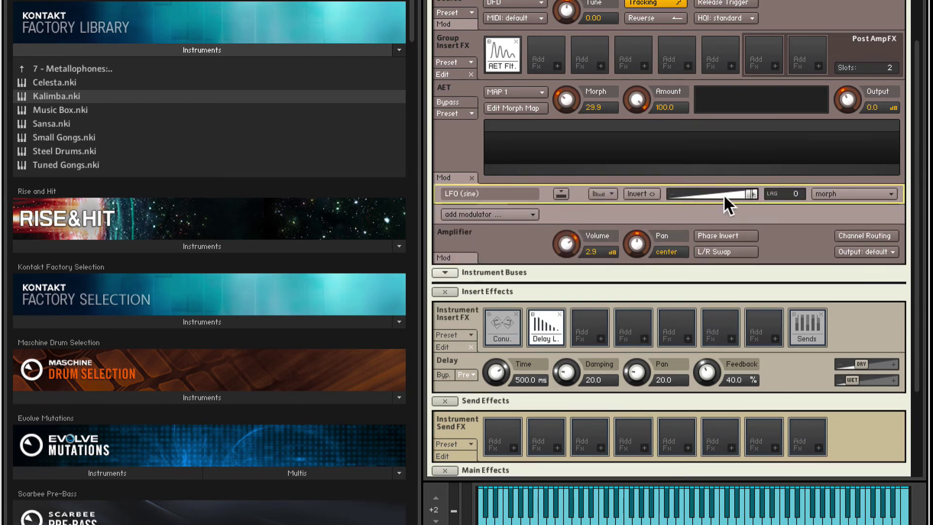
drag(740, 192, 783, 191)
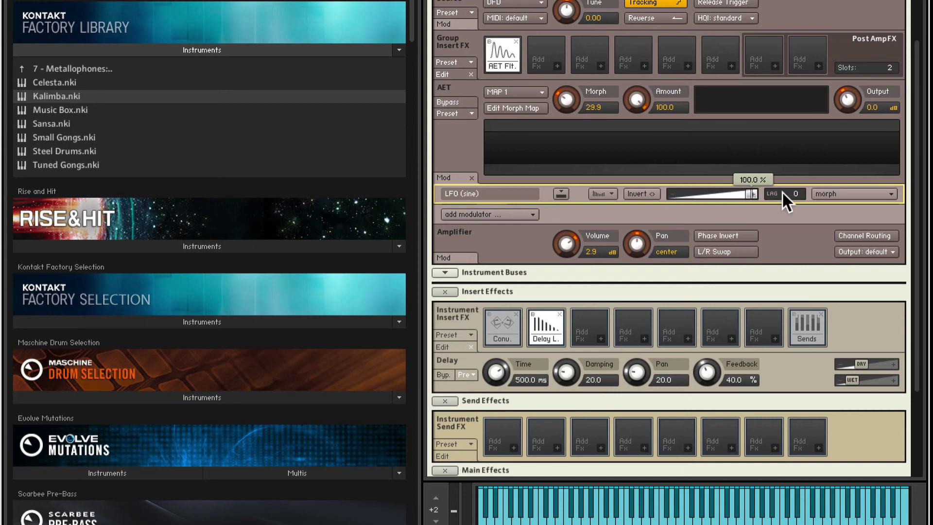
click(840, 193)
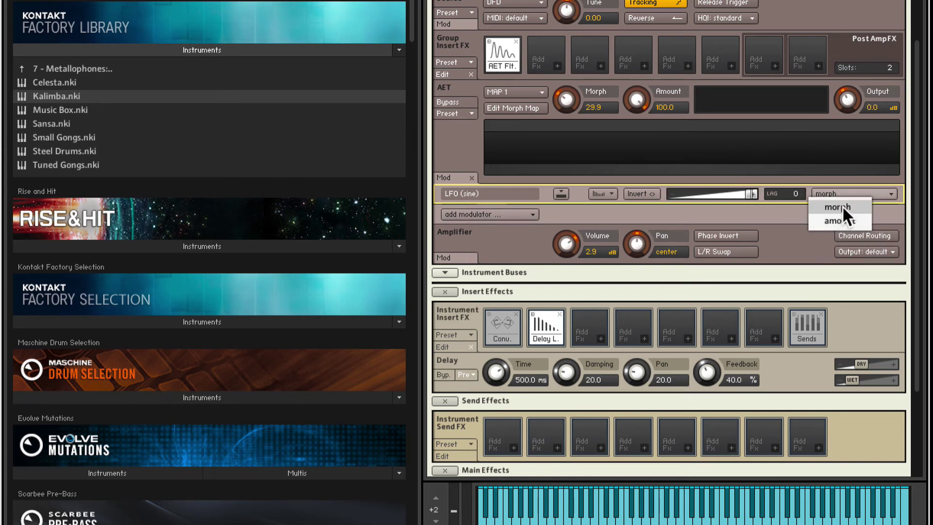
click(838, 207)
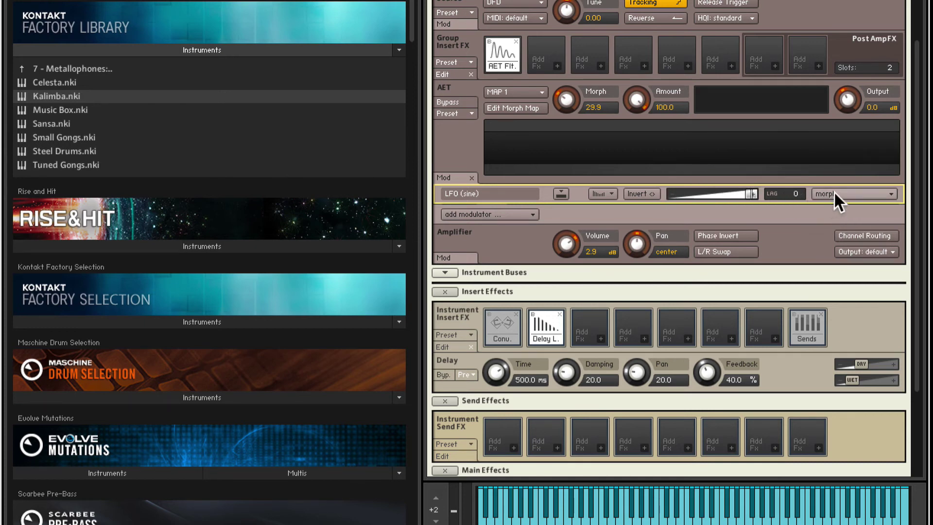
Step: Set the LFO frequency to 0.26 Hz and turn its Retrigger off
click(561, 191)
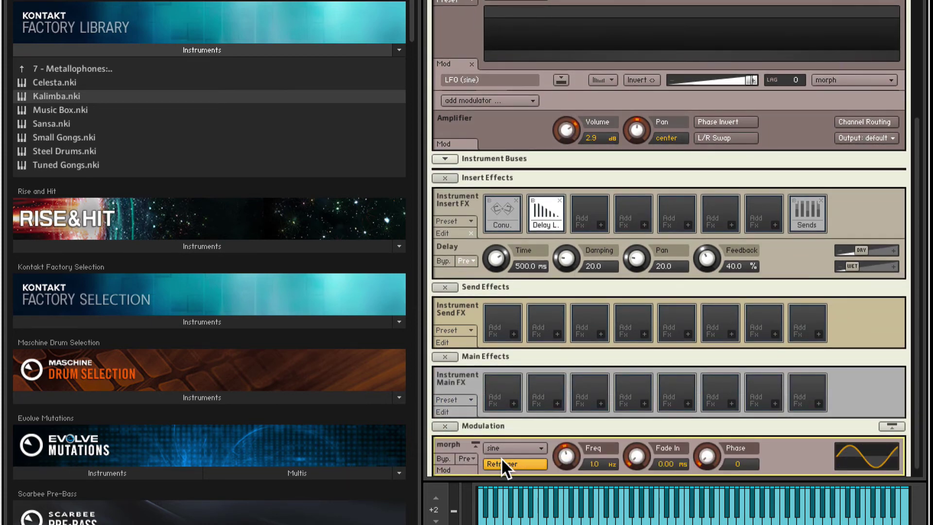
drag(564, 453, 565, 474)
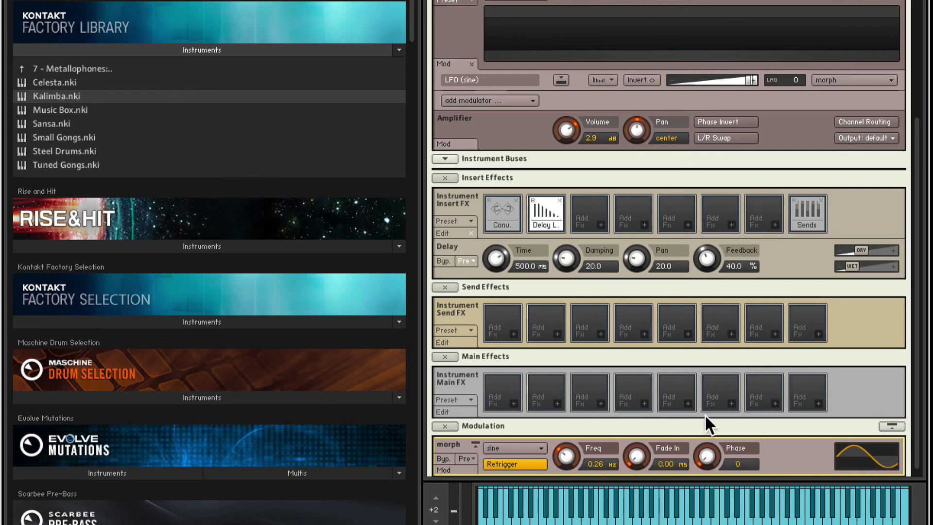
click(476, 443)
scroll(525, 48, up, 5)
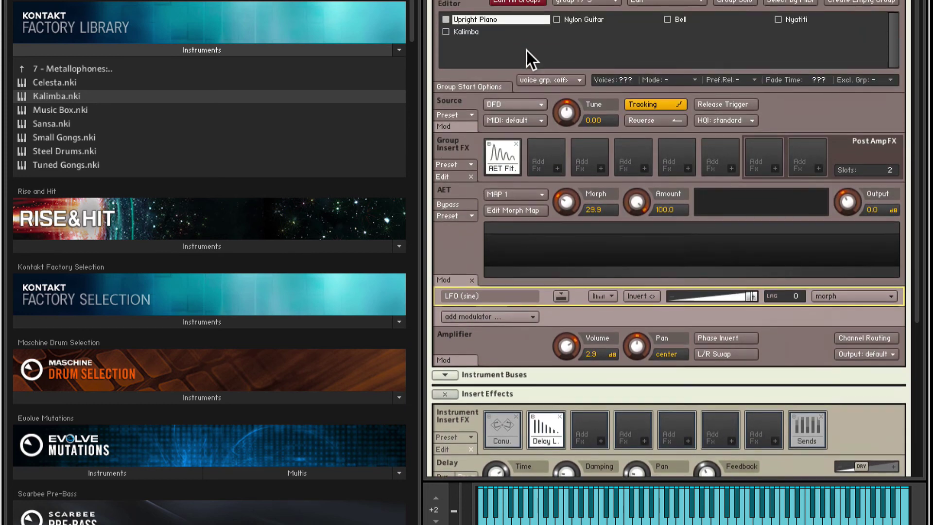
scroll(541, 89, down, 5)
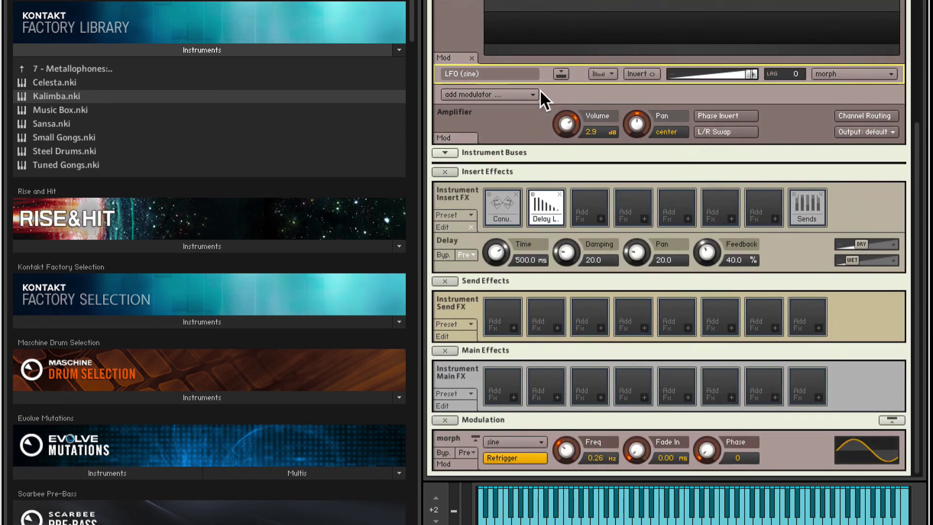
click(511, 457)
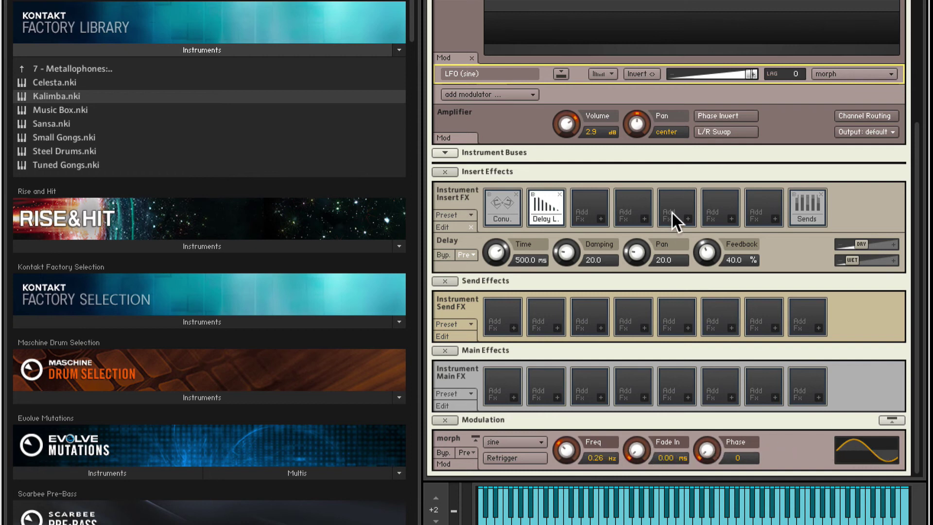
scroll(649, 177, up, 5)
scroll(634, 191, up, 1)
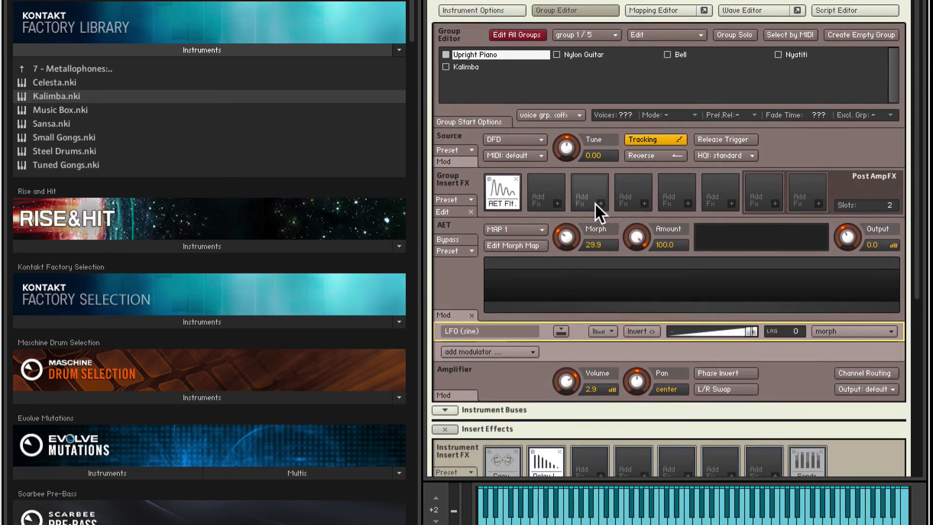
Step: Turn the AET Filter morph knob down to 0.0, keeping MAP 1 as the morph map
click(821, 6)
click(642, 6)
click(646, 8)
click(834, 10)
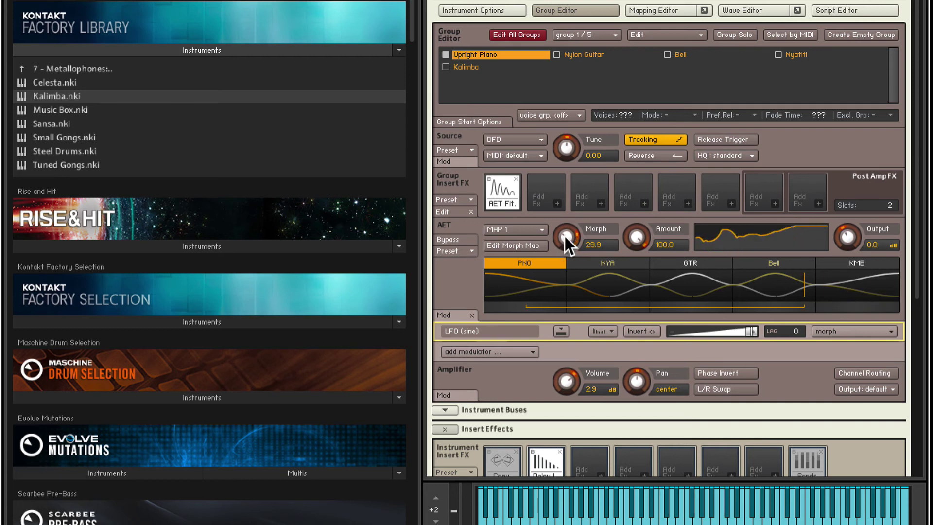
drag(564, 235, 572, 296)
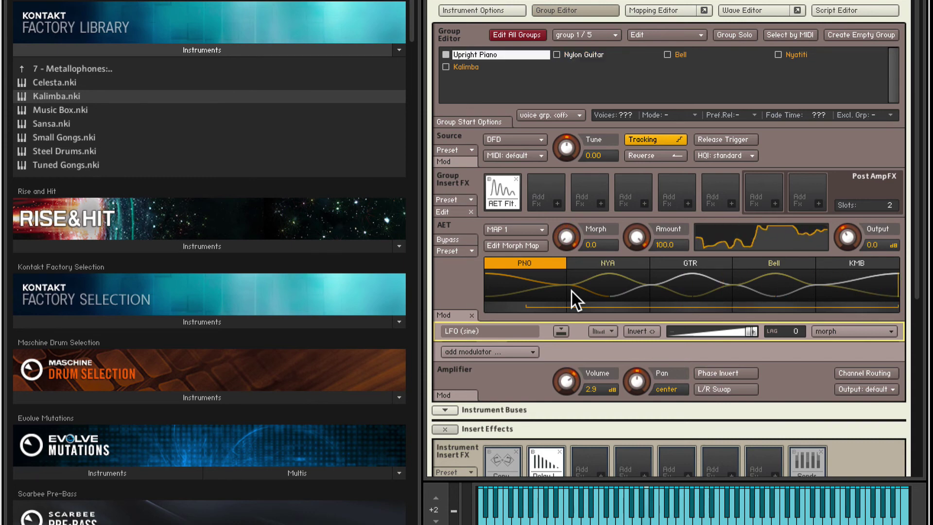
click(512, 230)
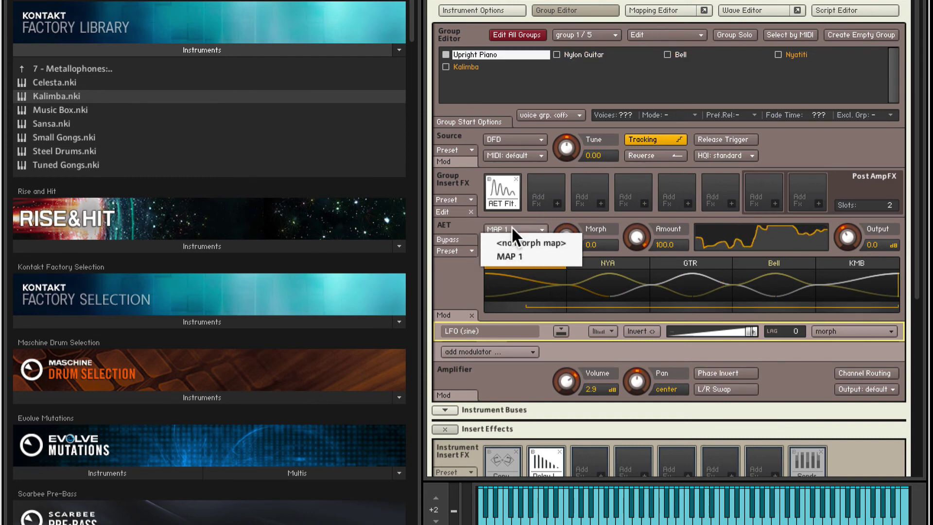
click(514, 222)
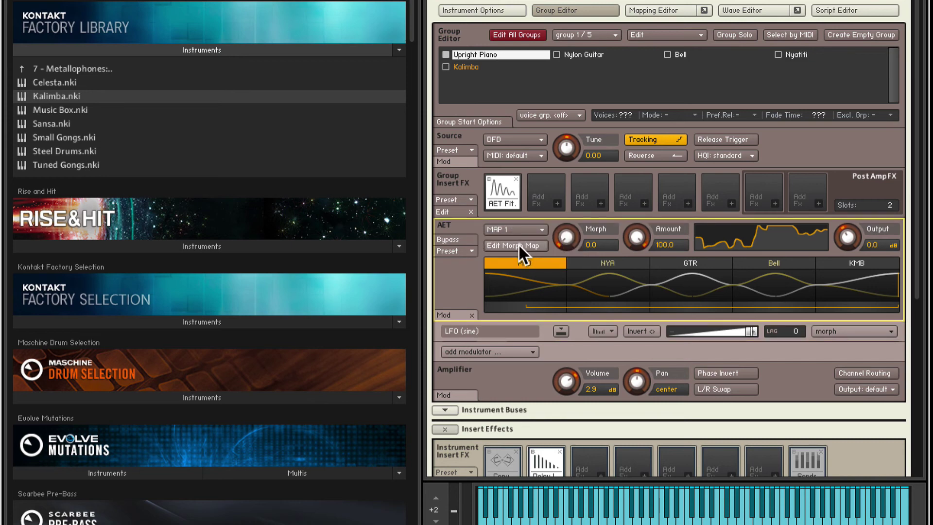
Step: Add a new morph map named MAP 2 in the morph map editor
click(518, 243)
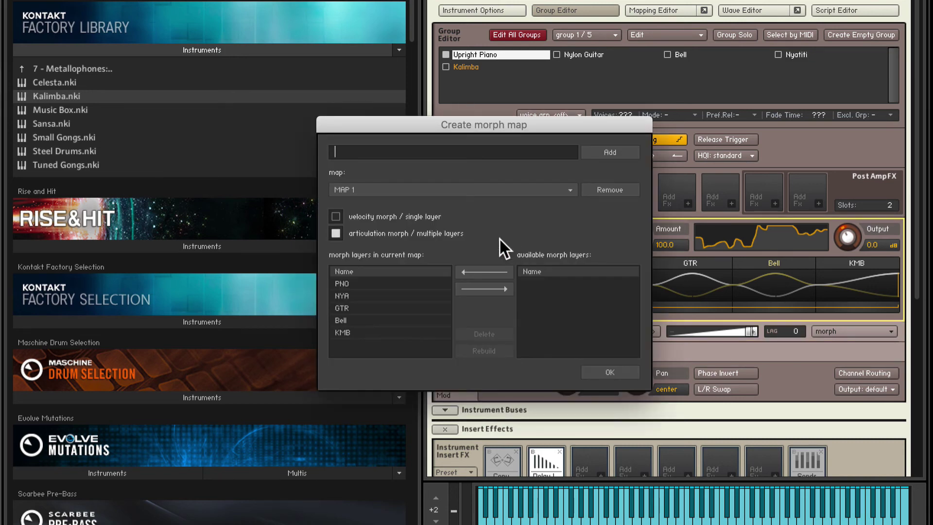
text(MAP 2)
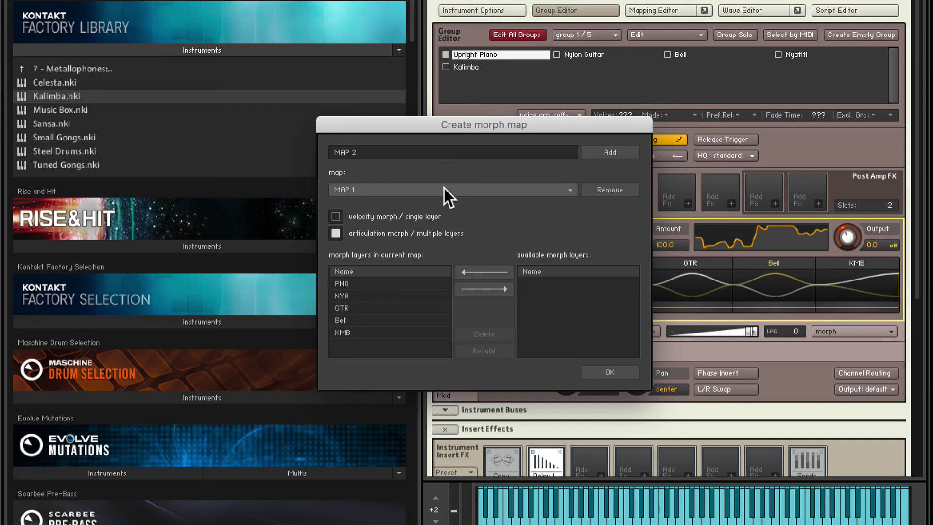
click(608, 153)
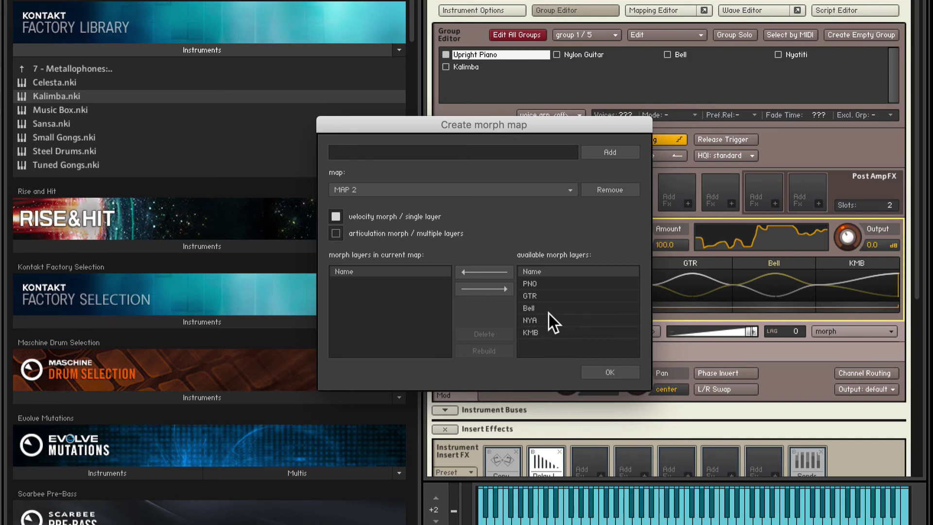
Step: Add the KMB, Bell, PNO, NYA and GTR layers to MAP 2 in that order
click(534, 331)
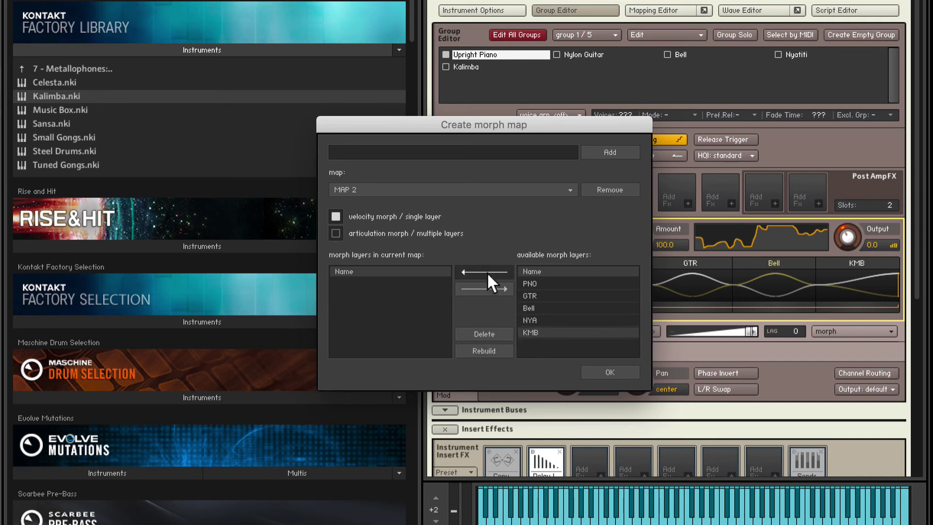
click(486, 272)
click(537, 307)
click(474, 271)
click(528, 285)
click(497, 273)
click(538, 294)
click(500, 273)
click(525, 284)
click(492, 272)
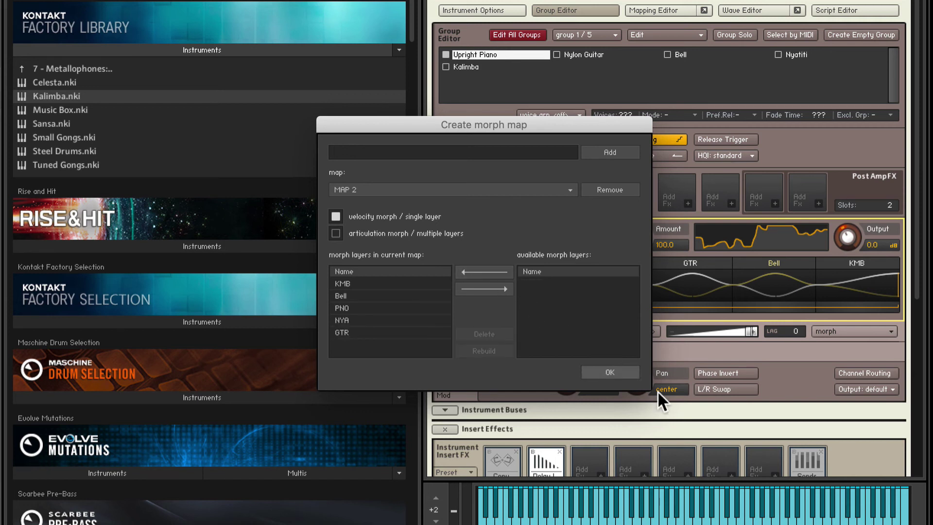
Step: Dismiss the velocity map warning, make MAP 2 a multi-layer articulation morph, and confirm
click(602, 371)
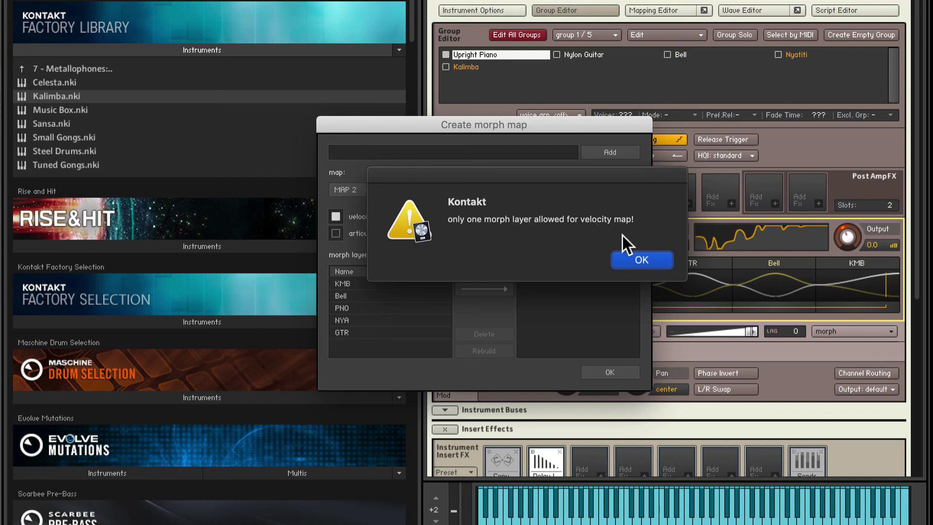
click(645, 260)
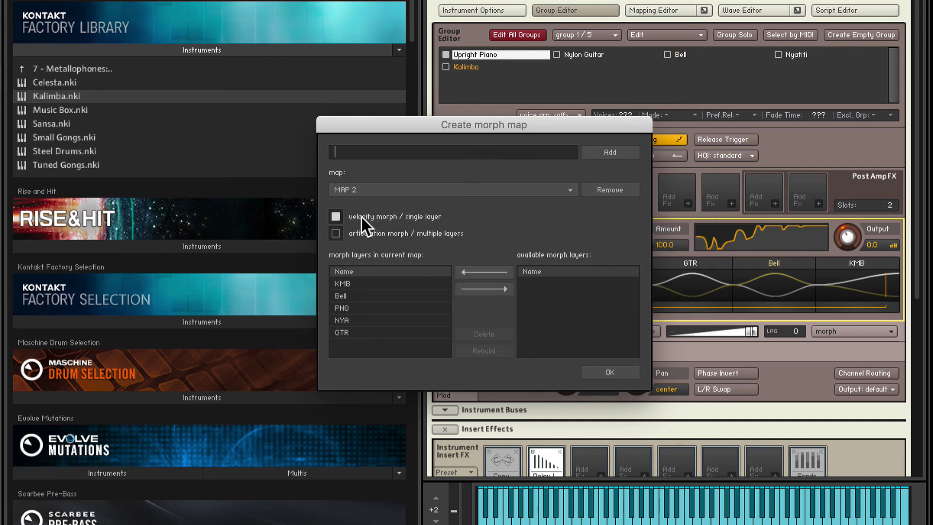
click(364, 234)
click(608, 373)
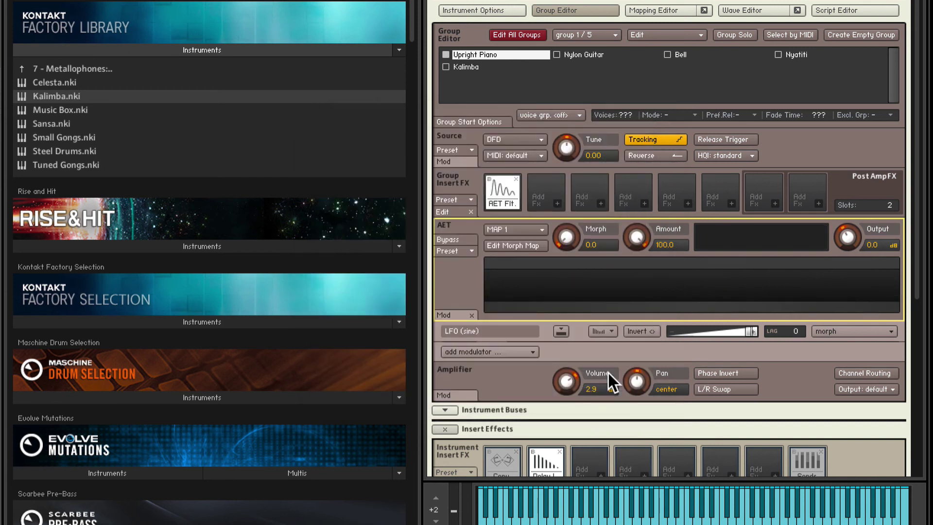
Step: Switch the AET Filter's morph map from MAP 1 to MAP 2
click(523, 229)
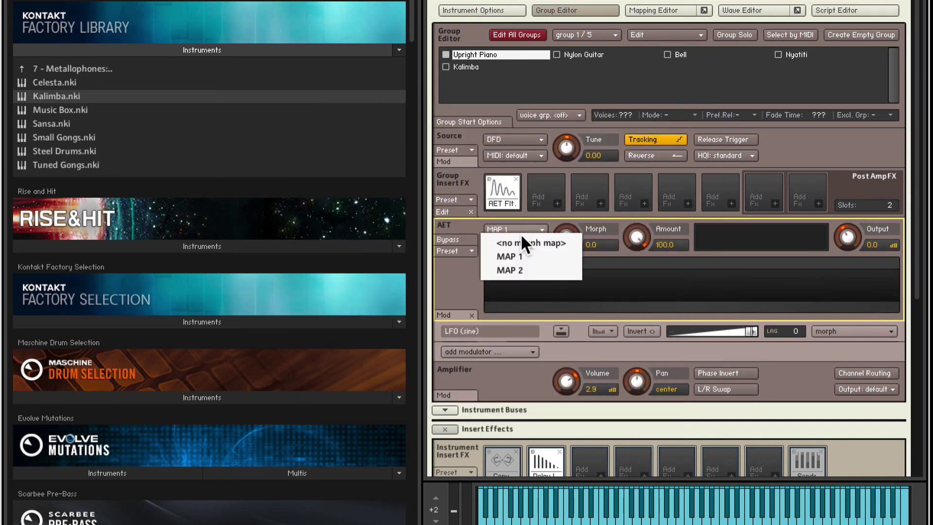
click(520, 269)
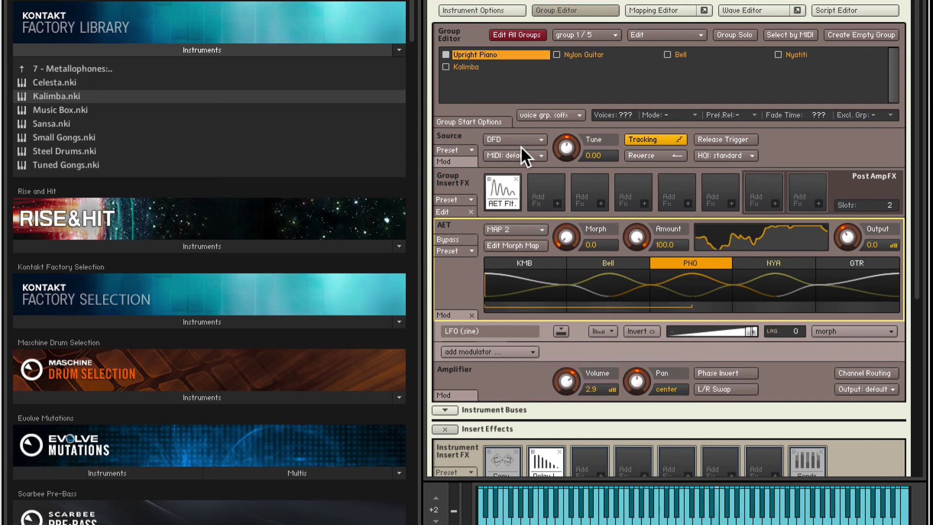
Step: Adjust the Nylon Guitar group's Volume knob (ends at -inf dB) and raise Kalimba's volume to -6.8 dB
click(584, 54)
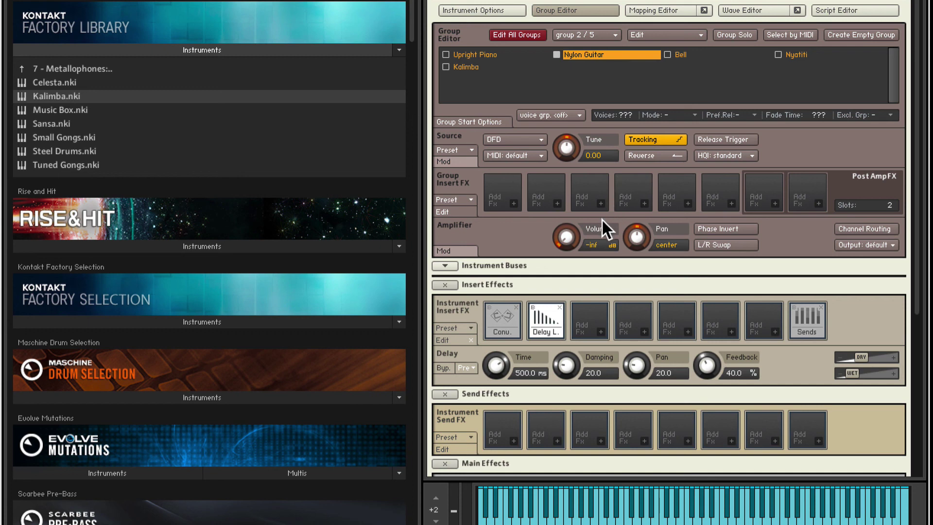
drag(570, 234, 580, 261)
click(469, 67)
drag(570, 233, 570, 154)
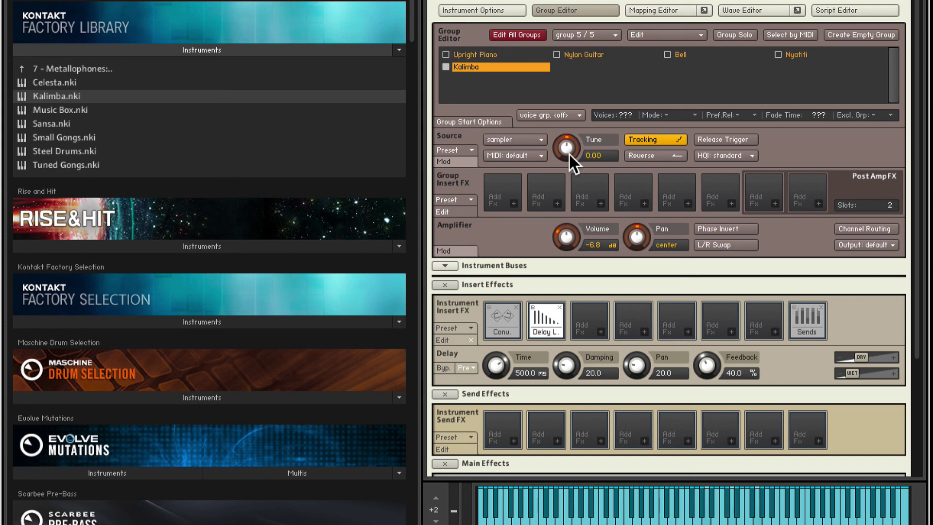